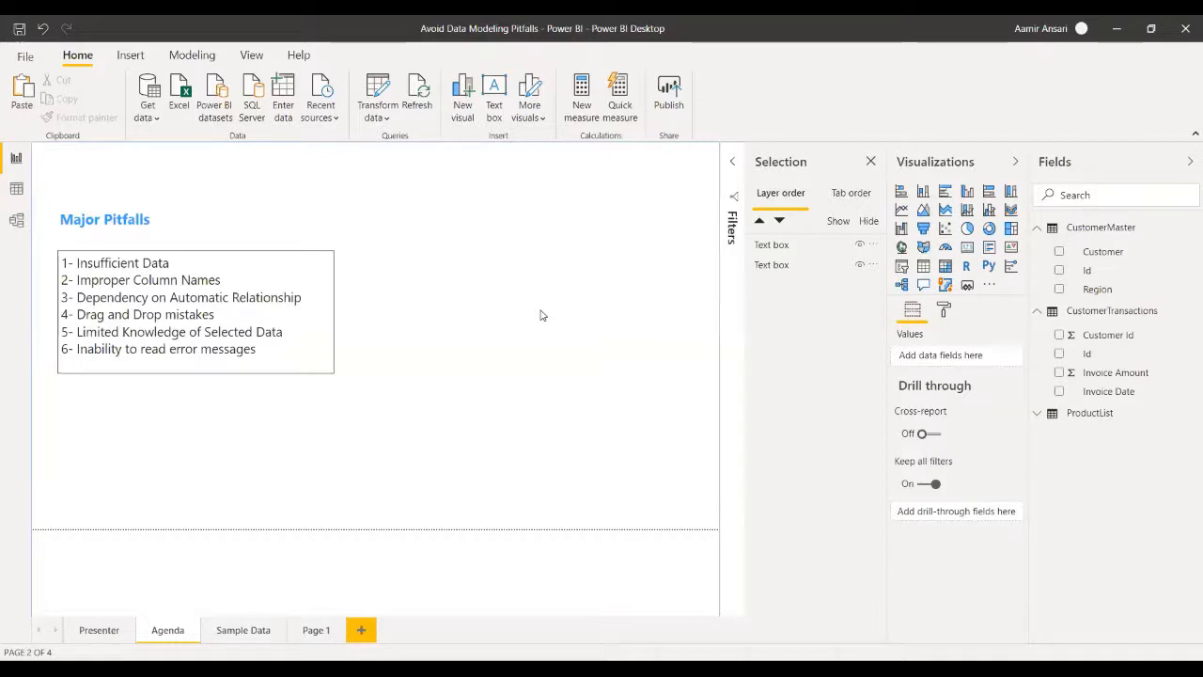
- Replace the Id-to-Id relationship between CustomerMaster and CustomerTransactions with one linking CustomerMaster's Id to CustomerTransactions' Customer Id
click(227, 638)
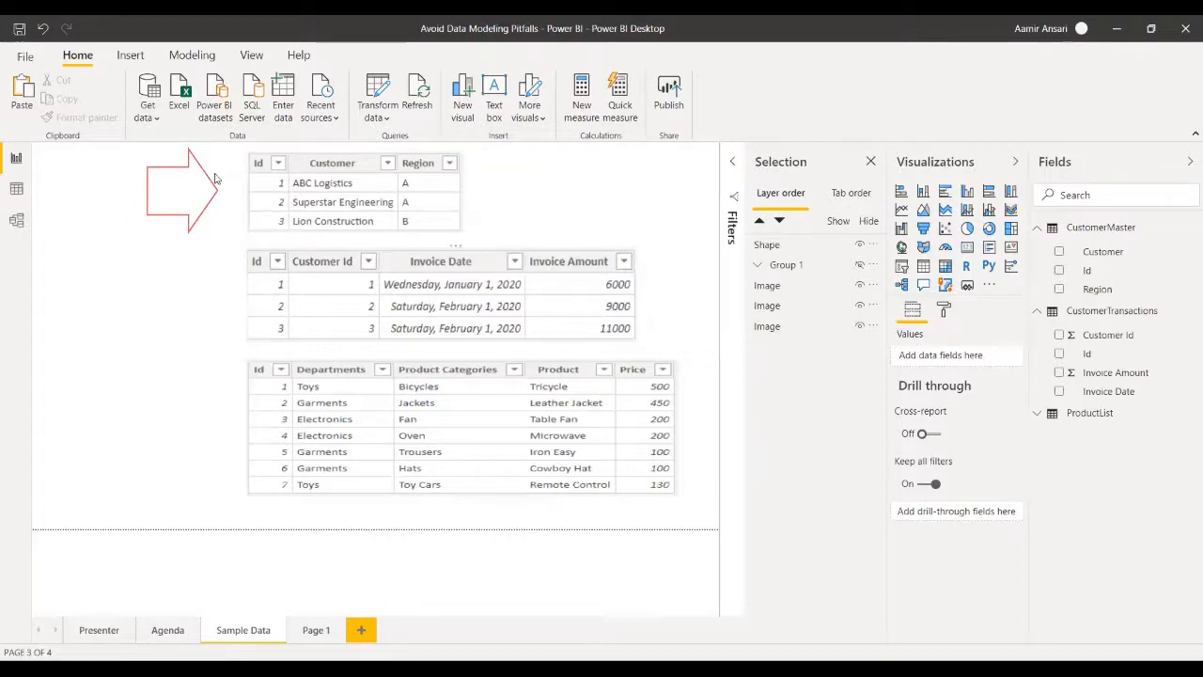
click(15, 224)
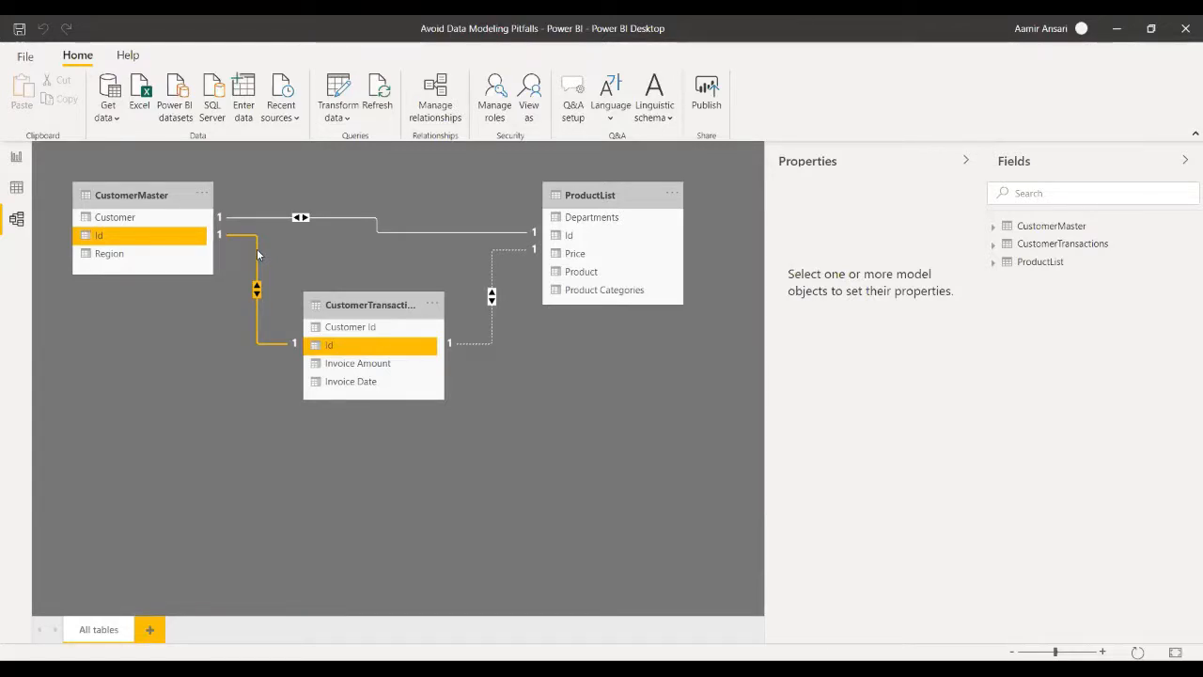
right_click(259, 254)
click(274, 257)
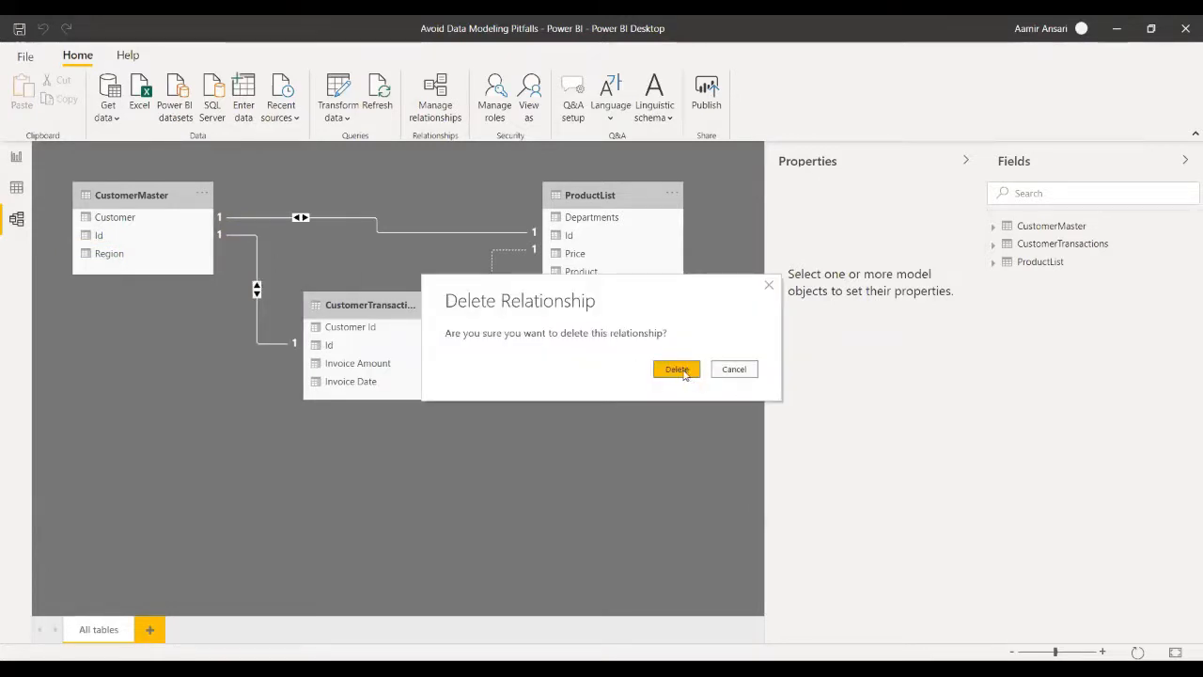
click(687, 368)
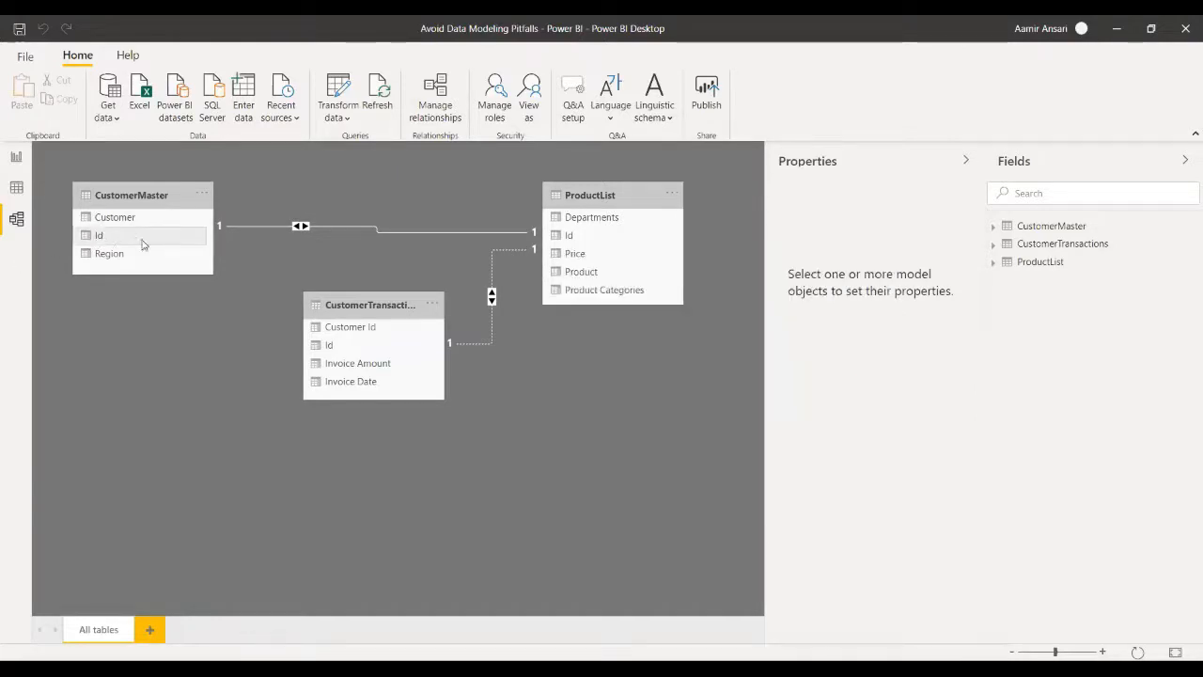
drag(142, 244, 355, 327)
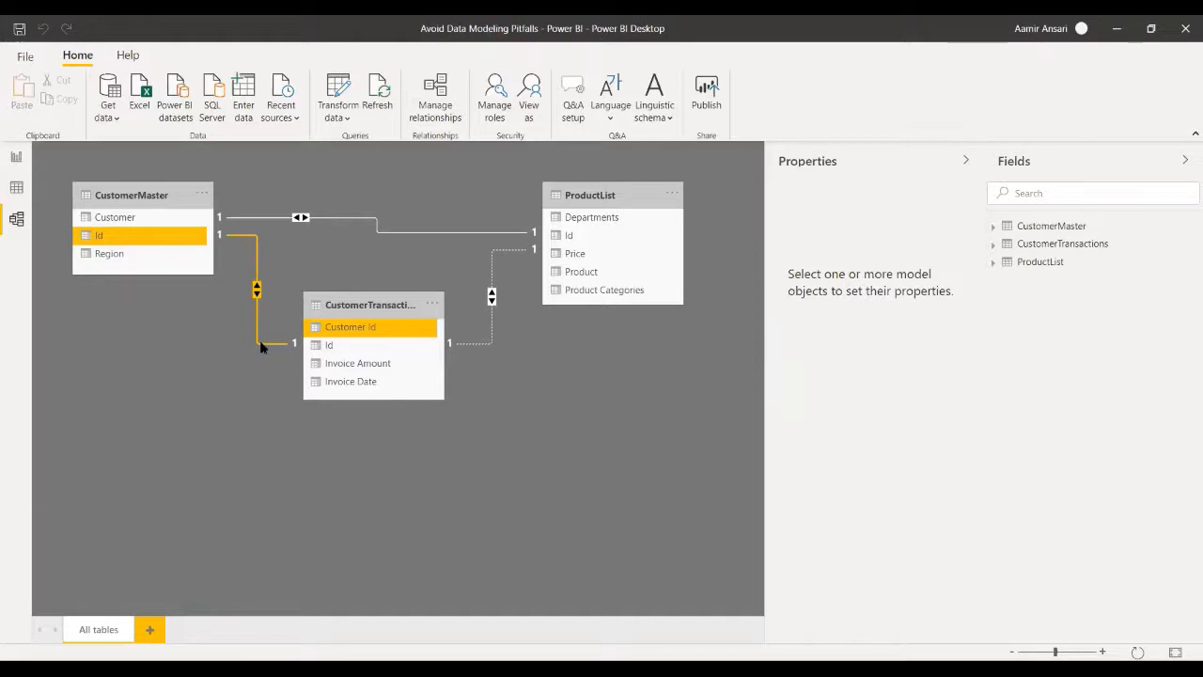
- Compare the tables on the Sample Data page with the model's relationships and review the Major Pitfalls list on the Agenda page
click(16, 159)
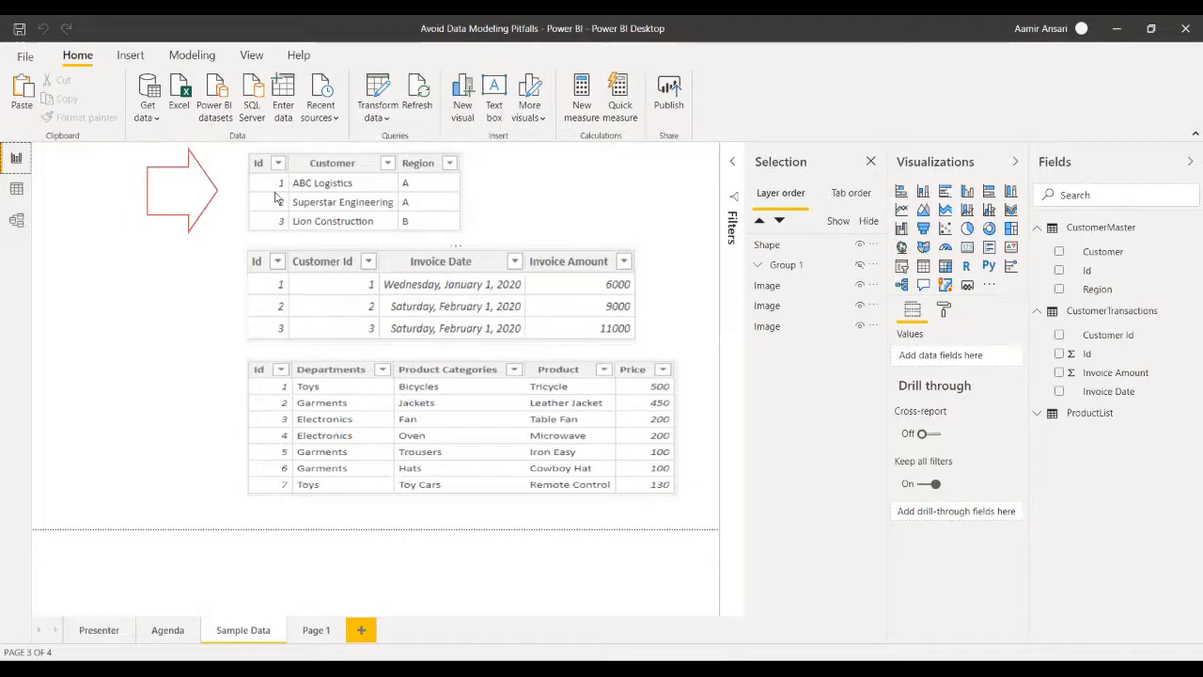
click(17, 223)
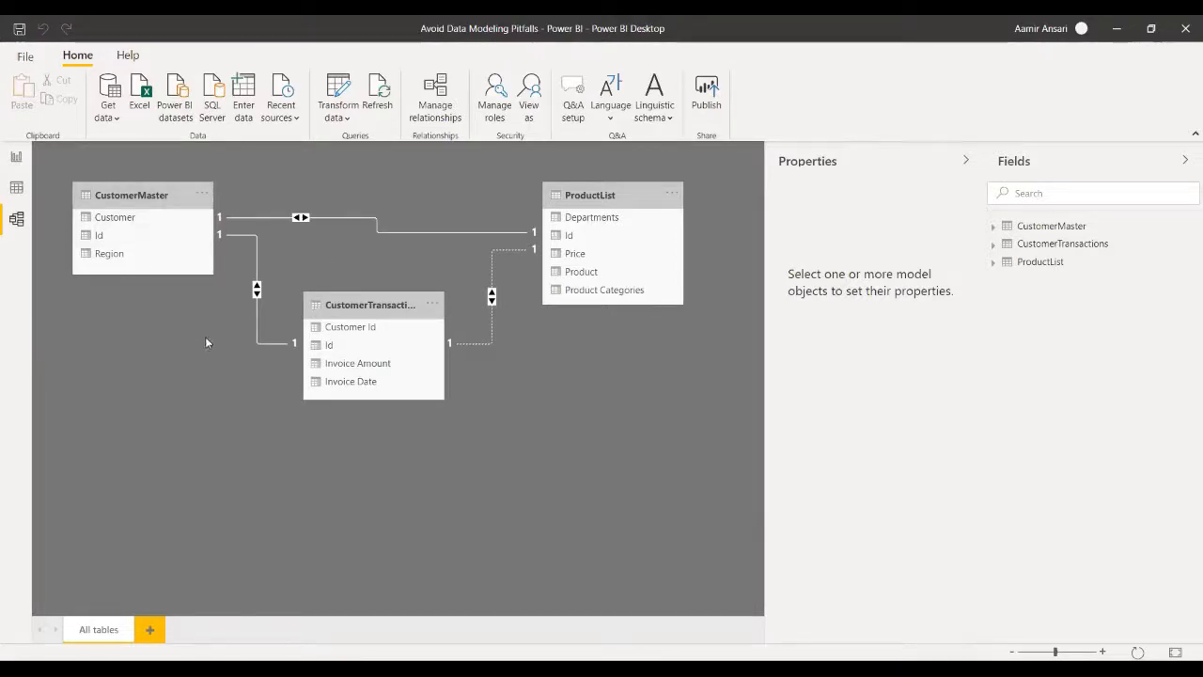
click(16, 157)
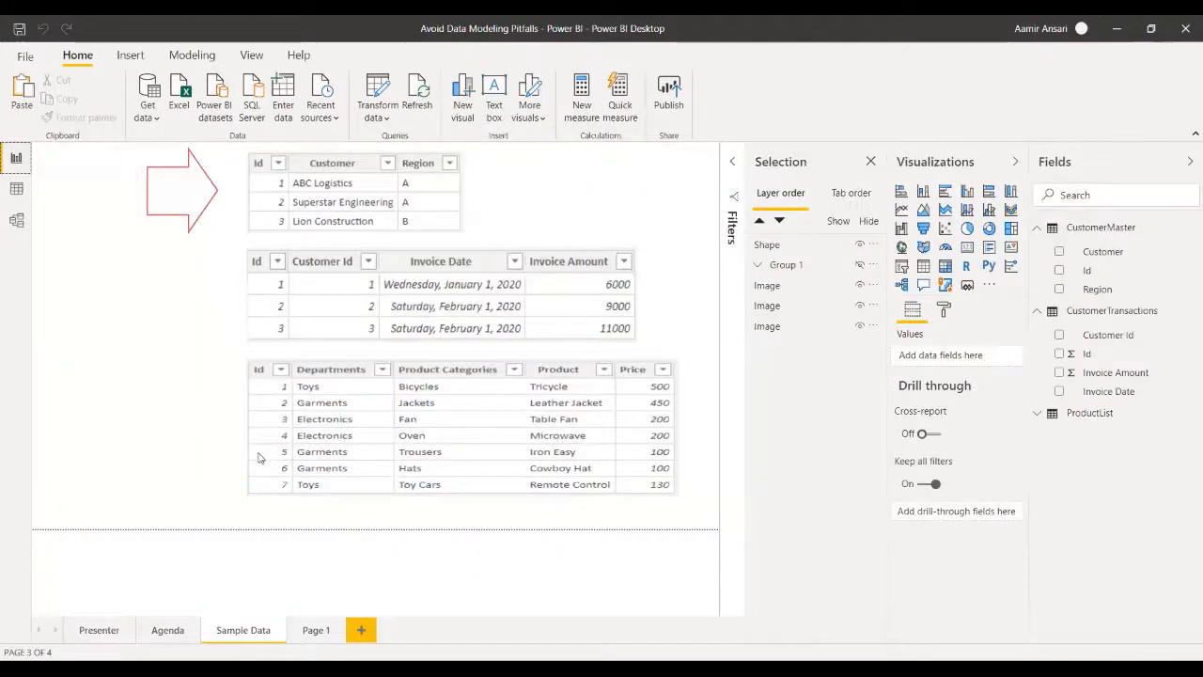
click(166, 629)
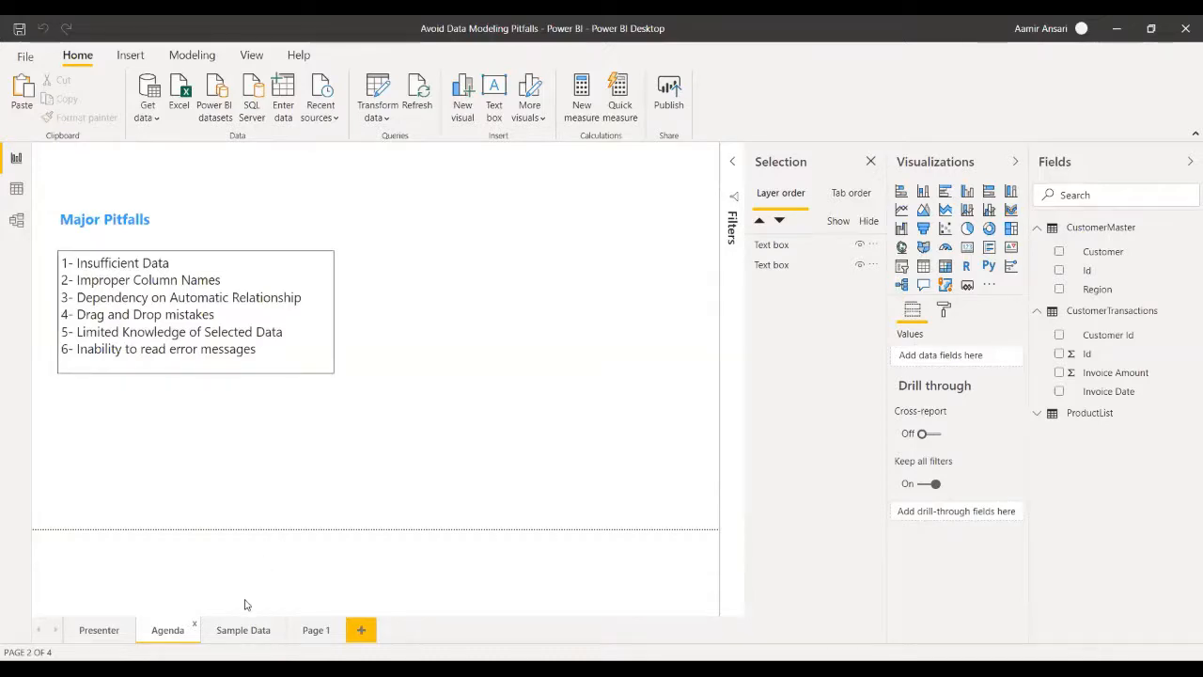
click(243, 629)
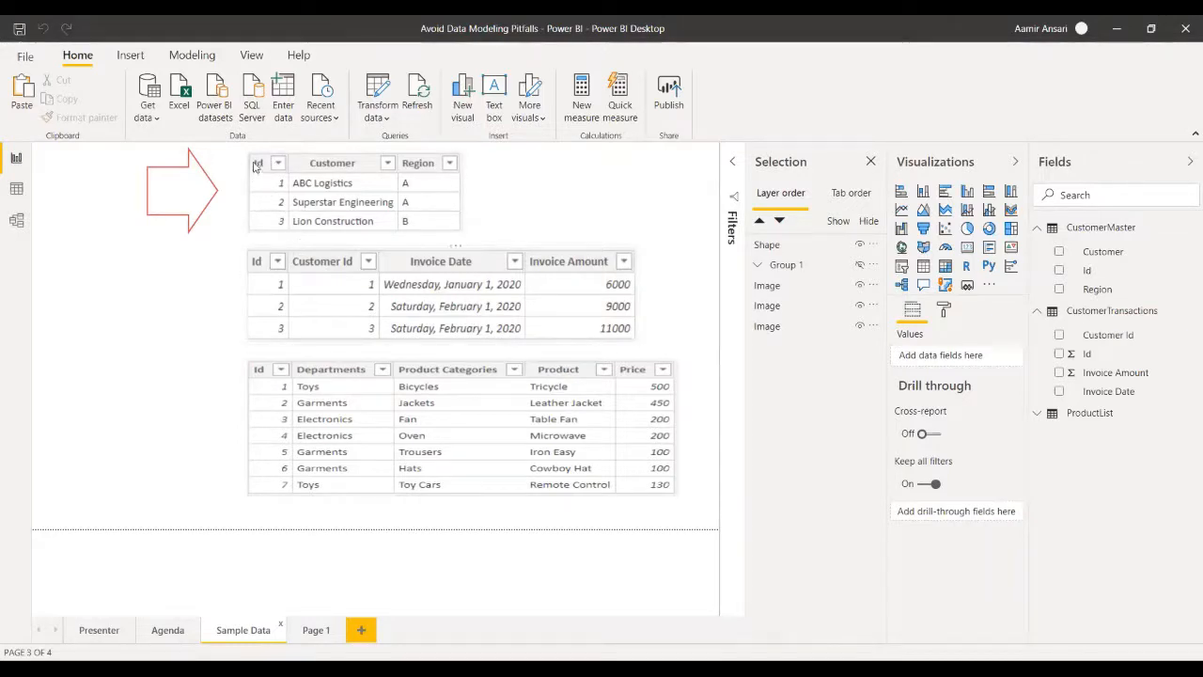
click(158, 632)
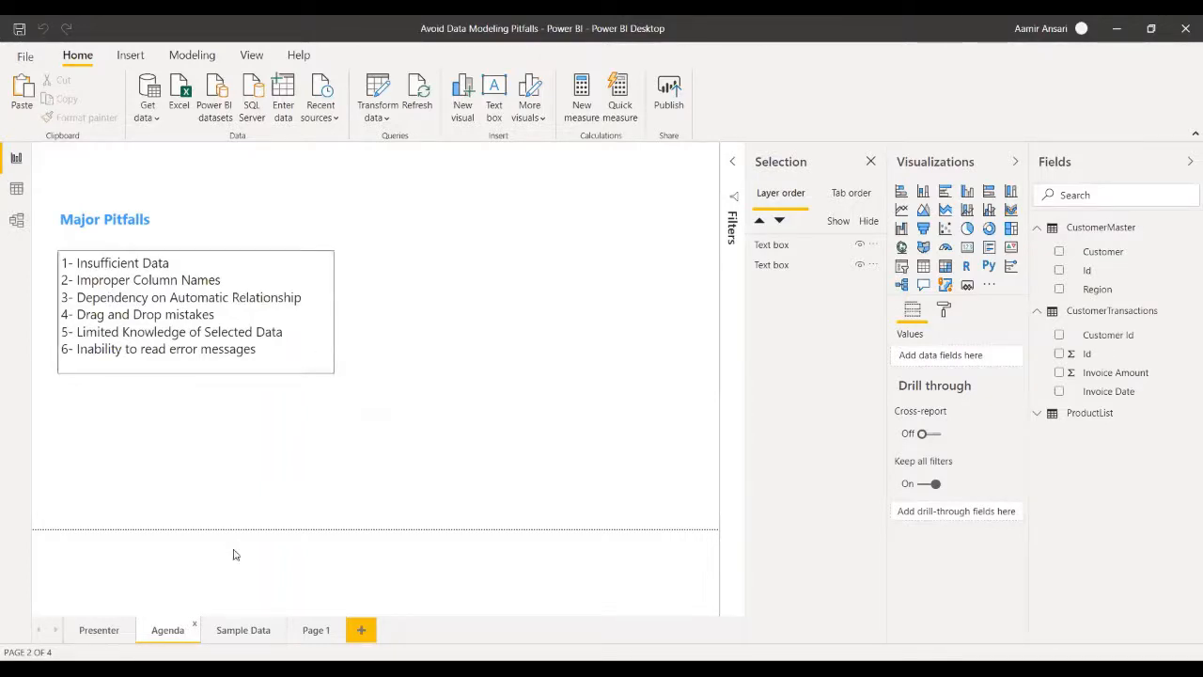
- Create a new model layout containing only the CustomerMaster and CustomerTransactions tables
click(16, 220)
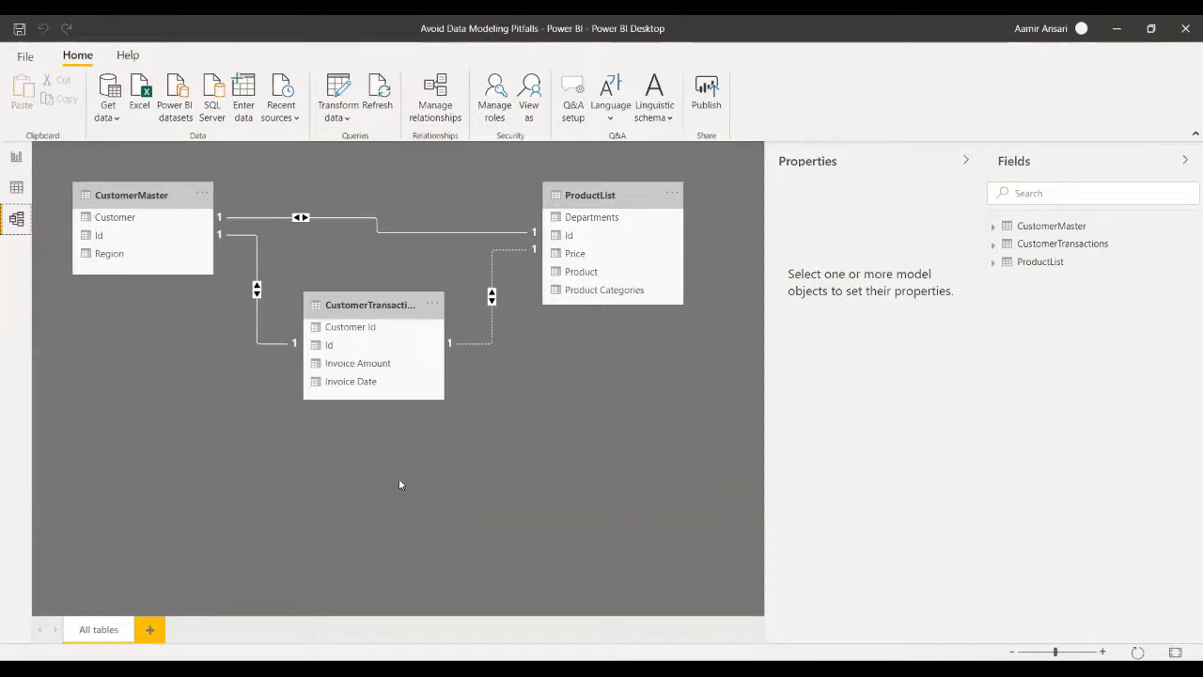
click(151, 631)
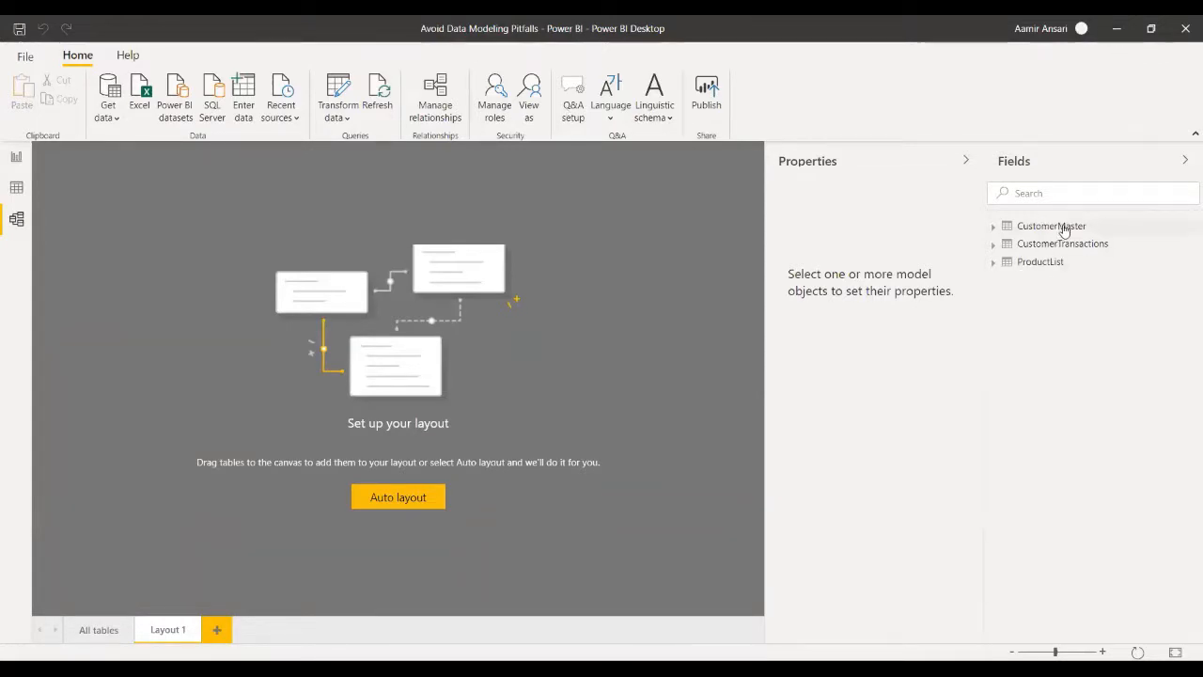
drag(1065, 231, 585, 291)
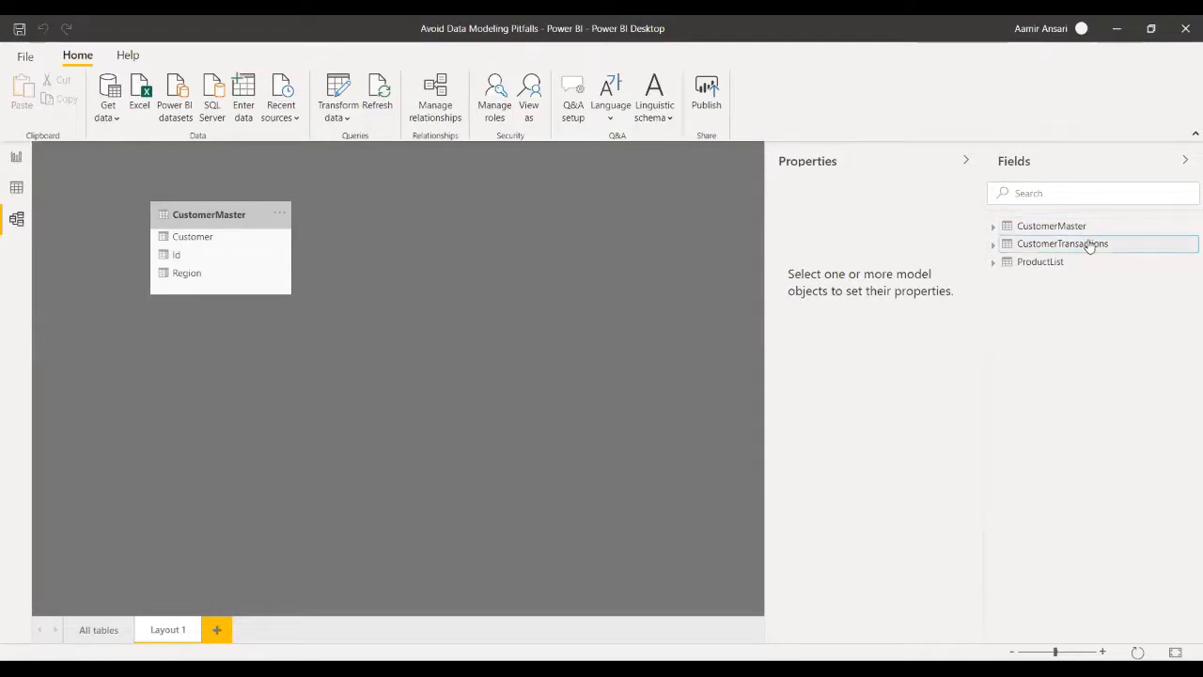
drag(1090, 244, 524, 346)
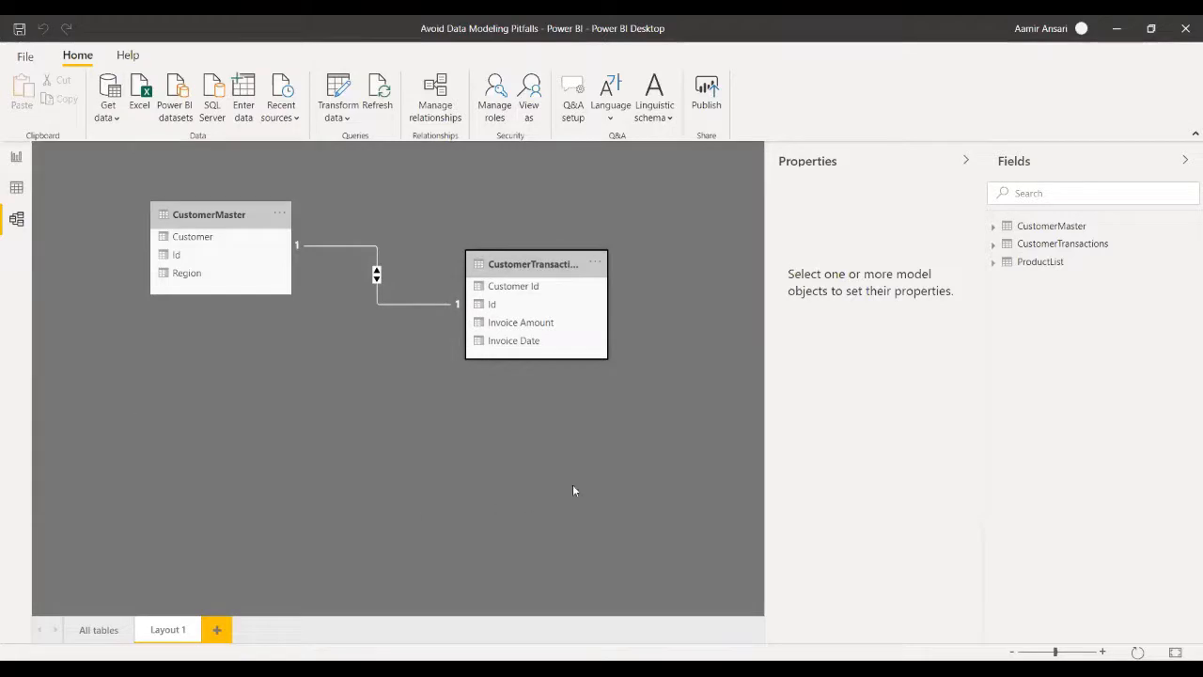
- Compare the All tables diagram with Layout 1, and check the pitfalls list on the Agenda page
click(99, 630)
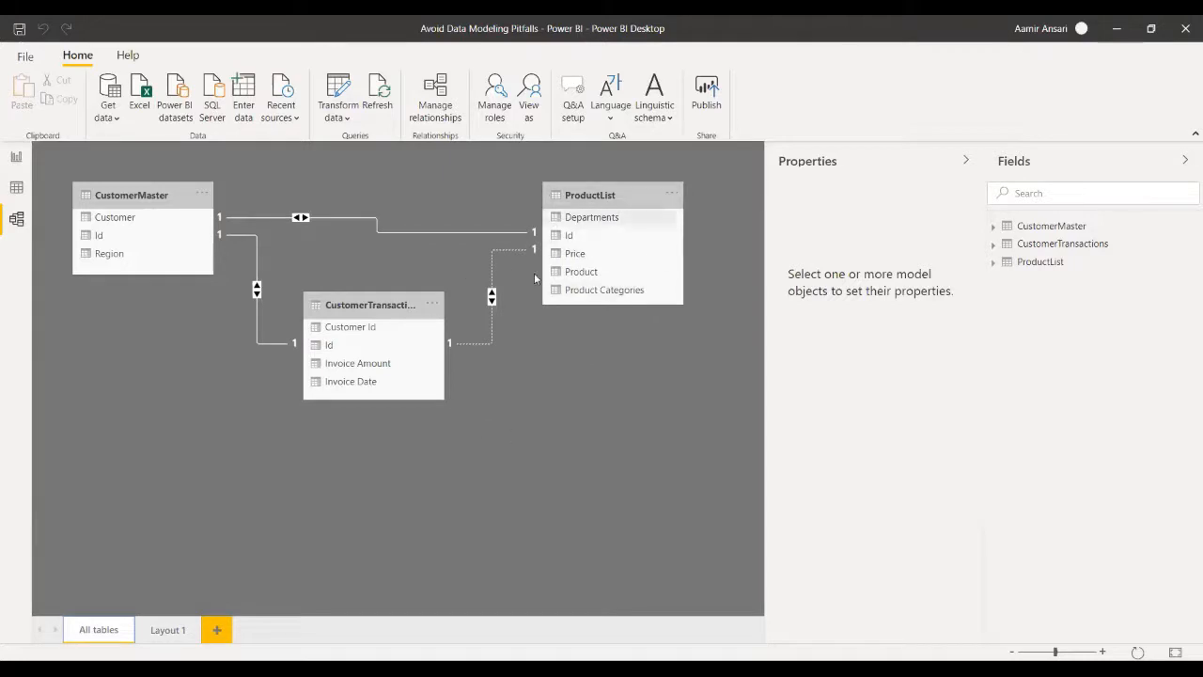
click(169, 631)
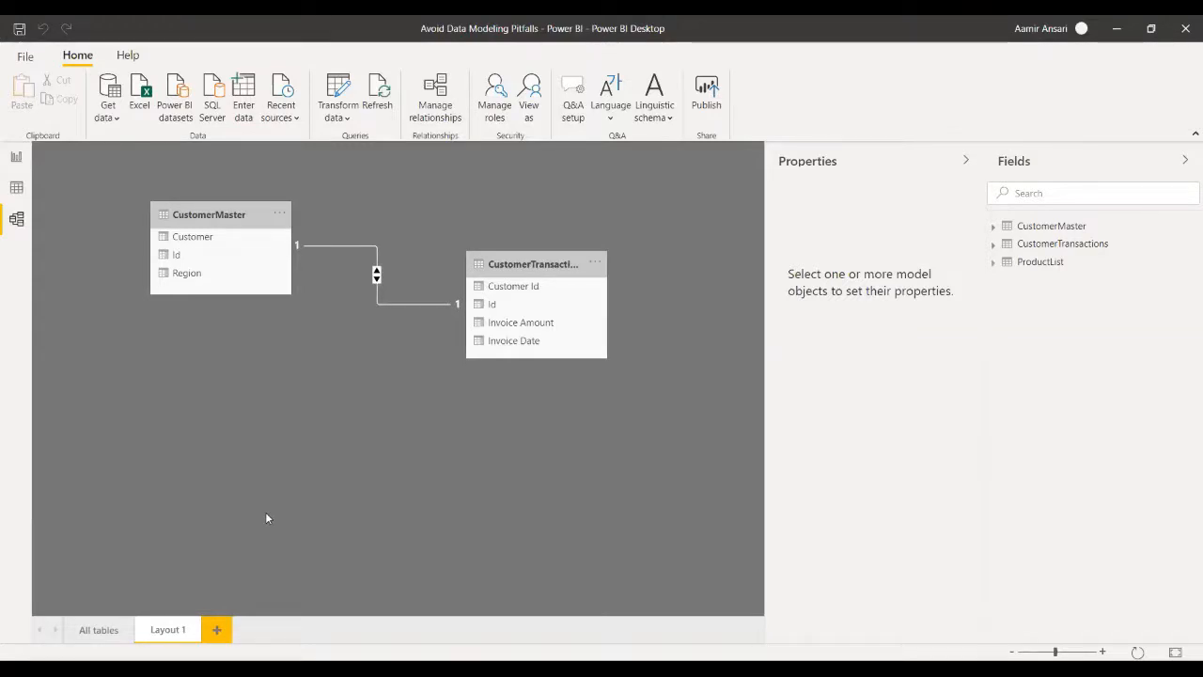
click(94, 631)
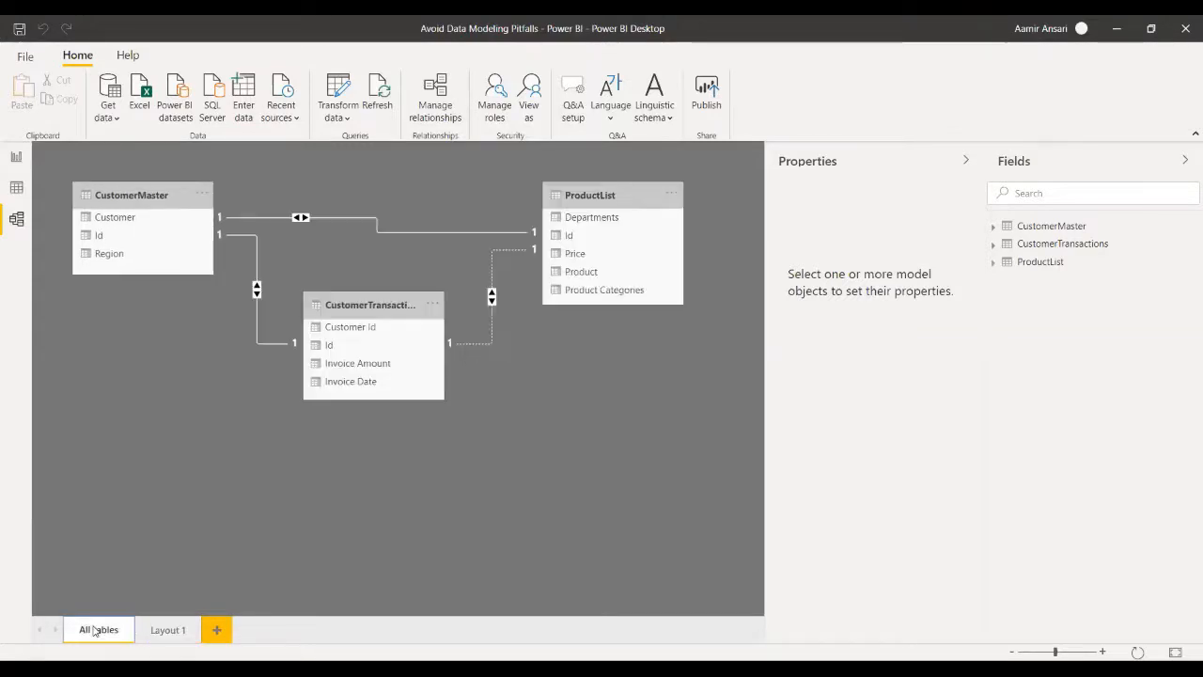
click(167, 632)
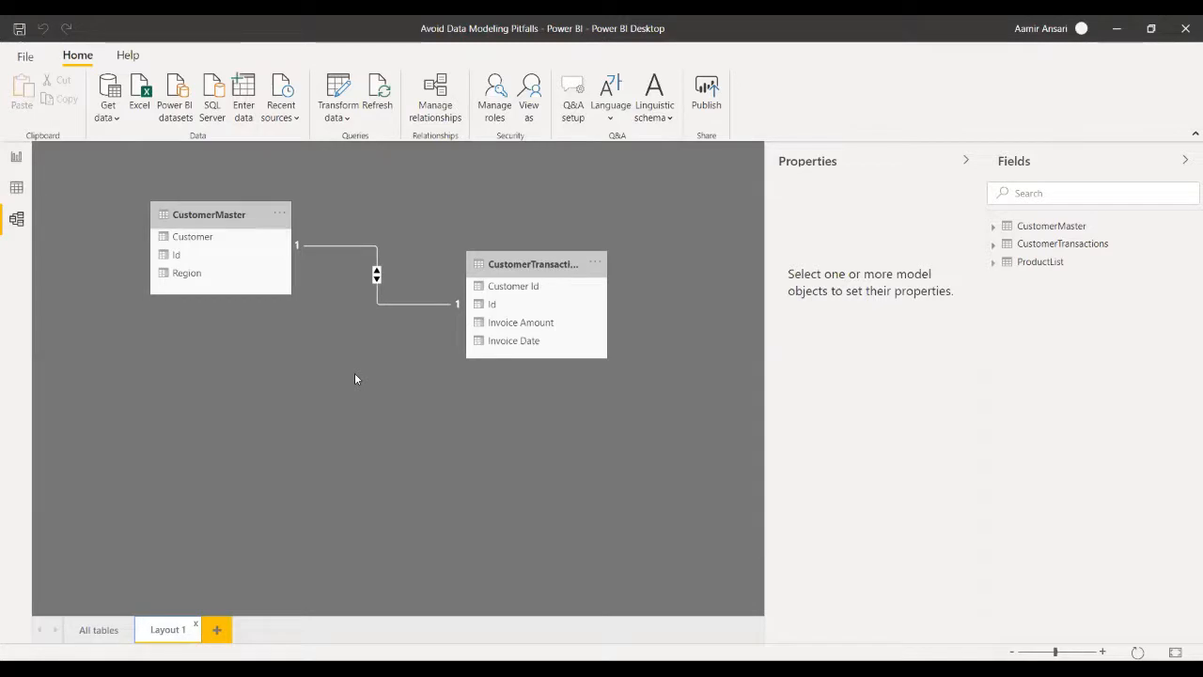
click(83, 631)
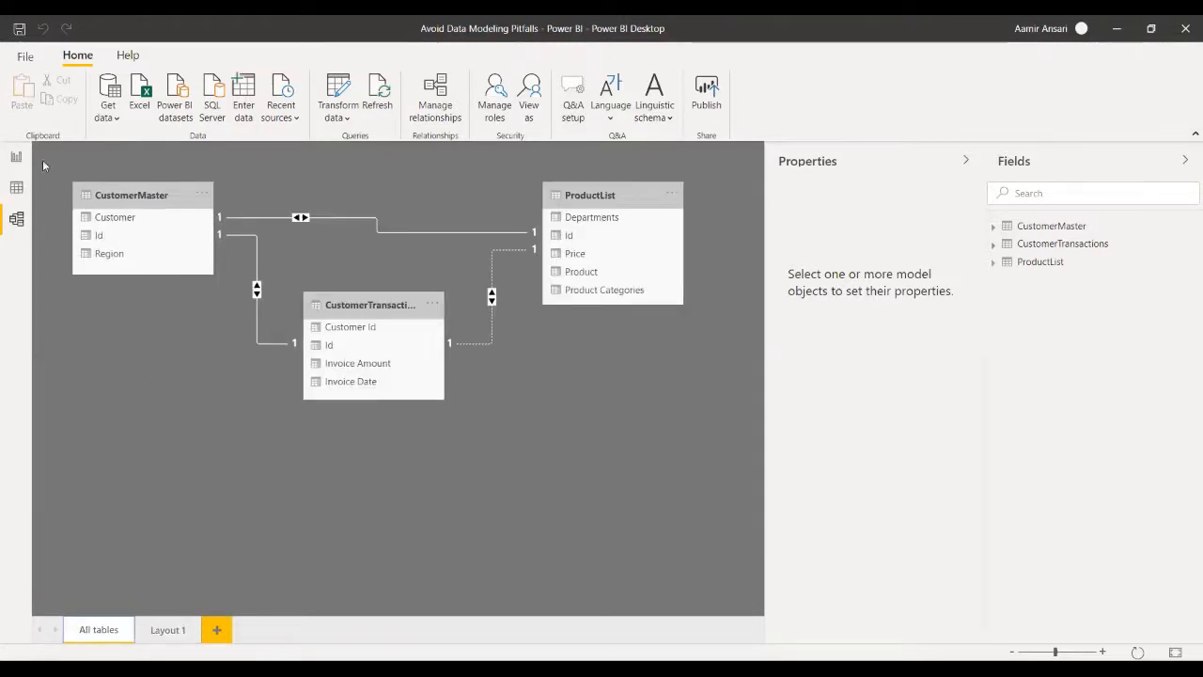
click(16, 157)
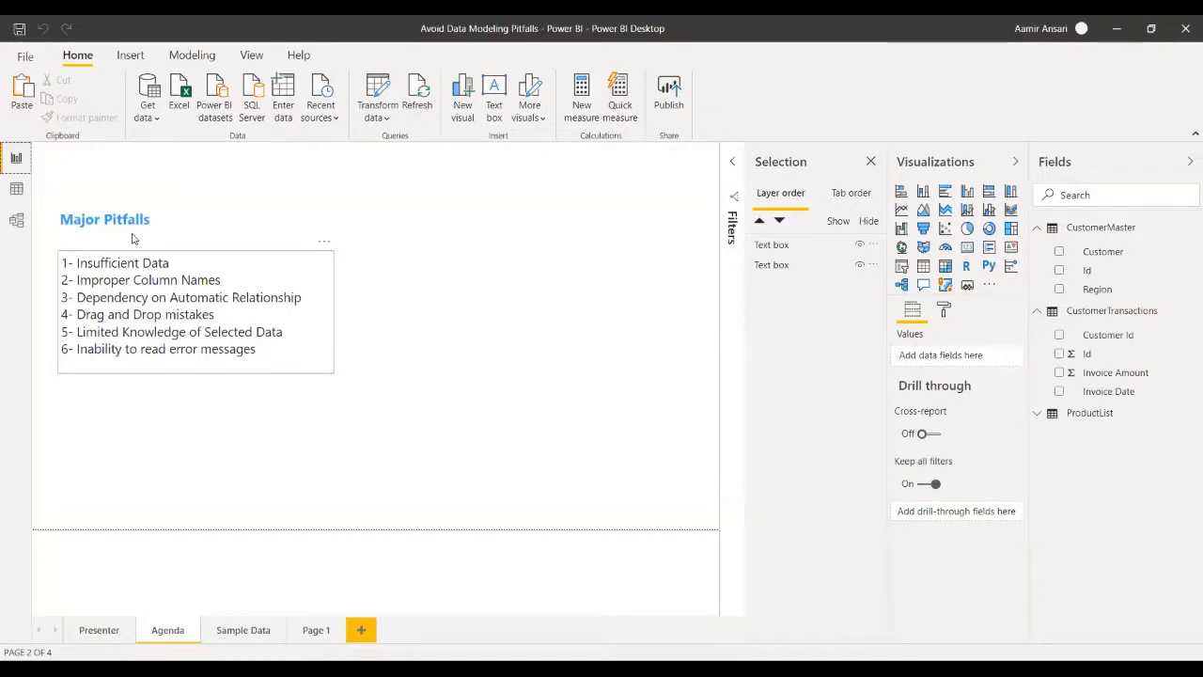
- Delete the CustomerMaster–CustomerTransactions relationship in the All tables diagram and recreate it from Id to Customer Id
click(16, 220)
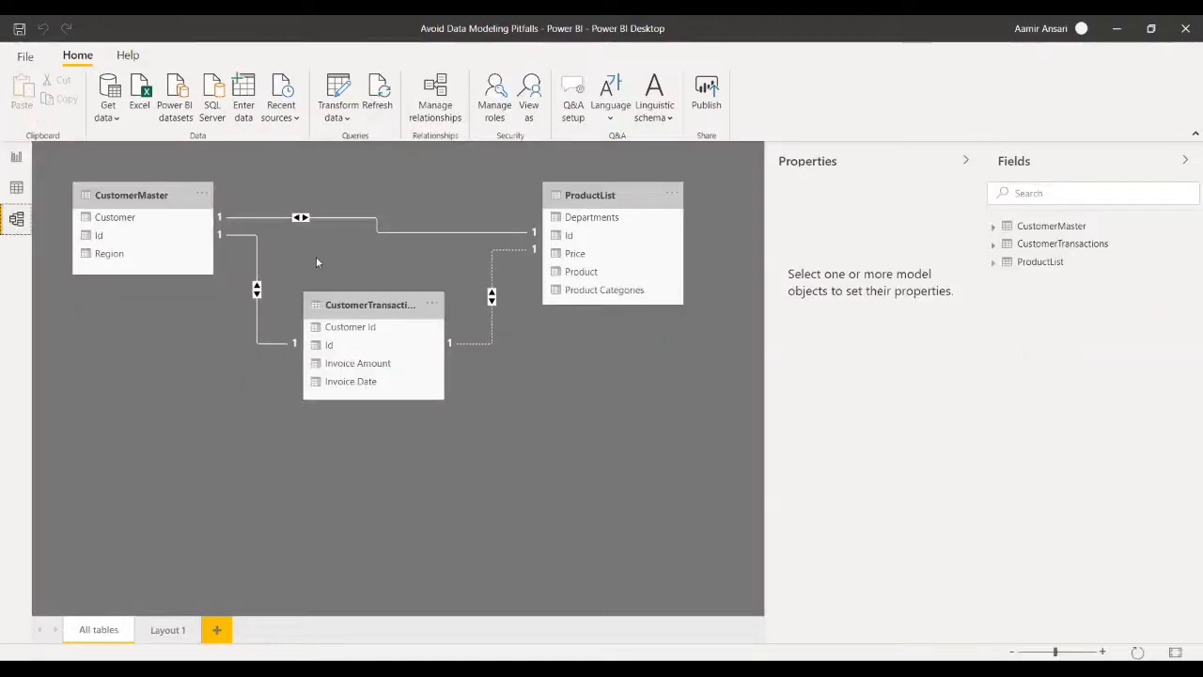
right_click(256, 268)
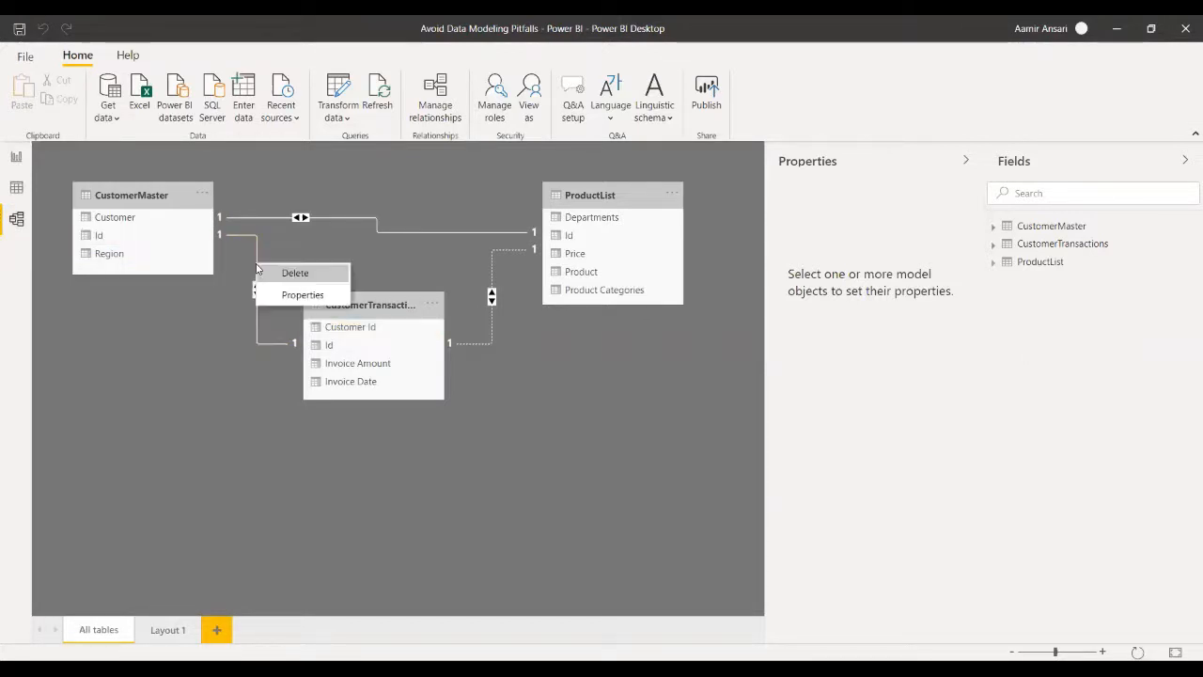
click(275, 272)
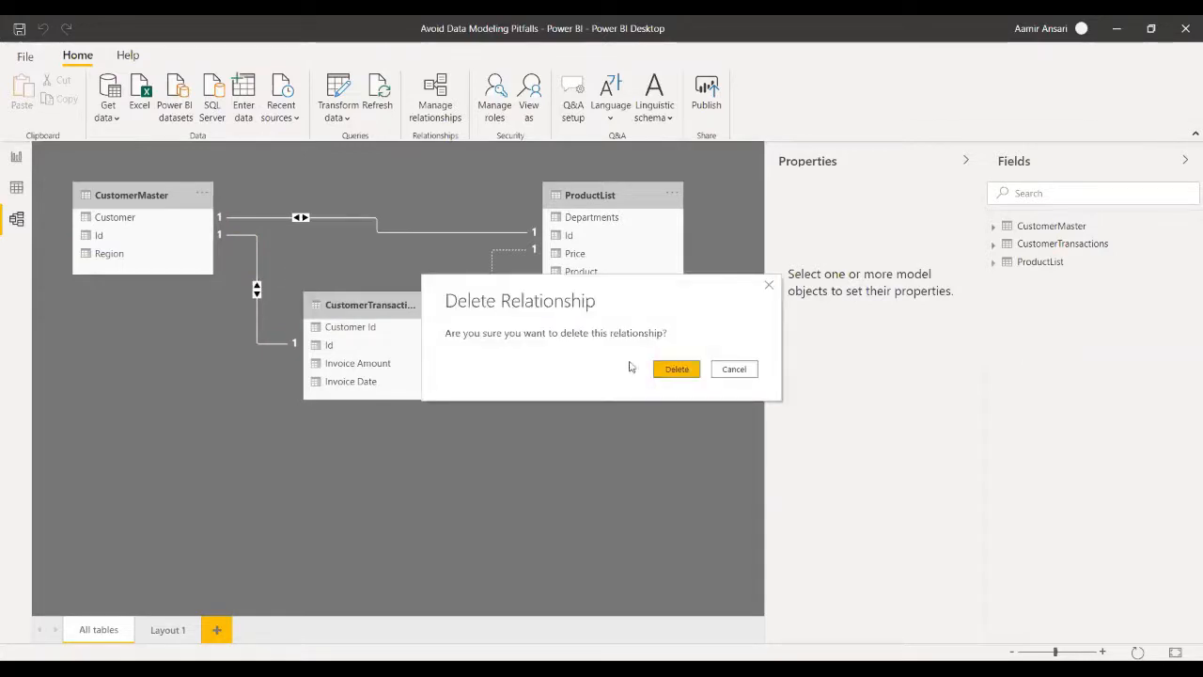
click(675, 369)
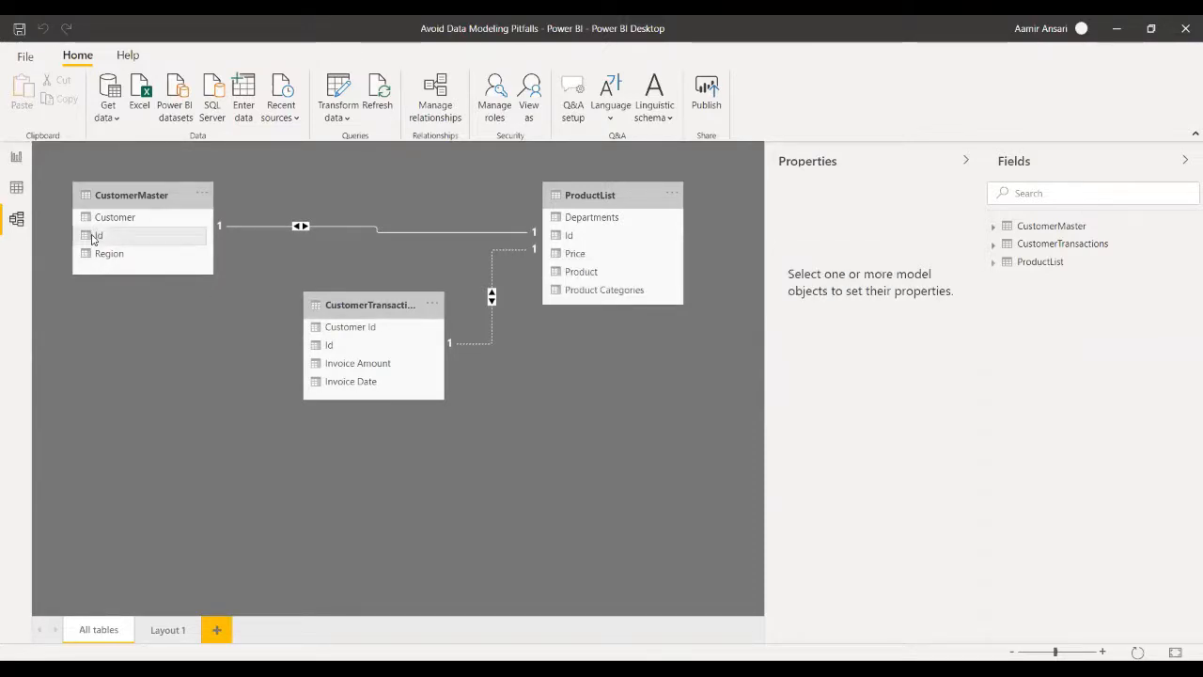
drag(93, 239, 346, 328)
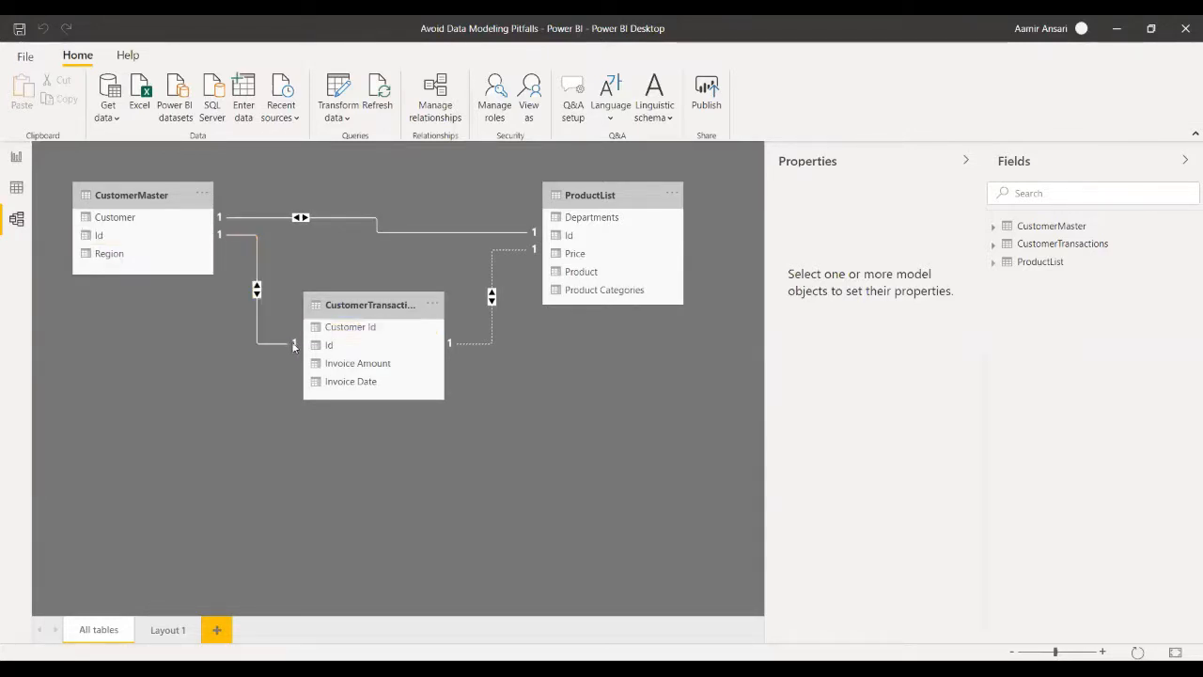
- Set the cardinality of the CustomerMaster–CustomerTransactions relationship to One to many (1:*)
right_click(259, 264)
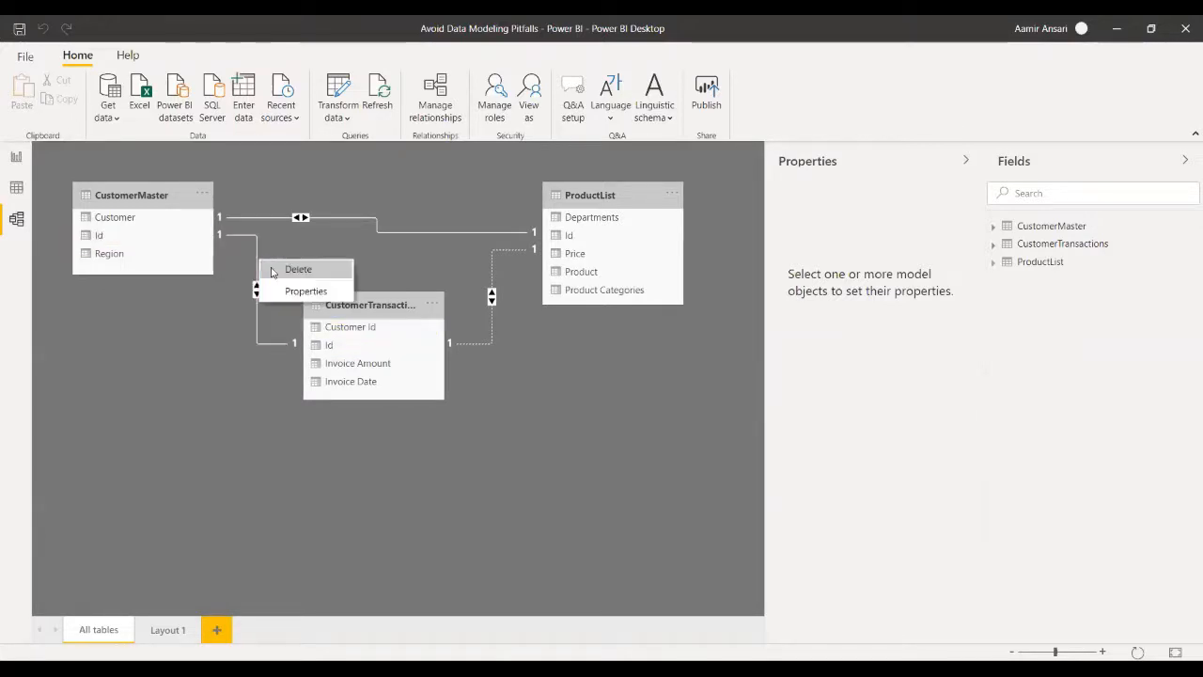
click(286, 297)
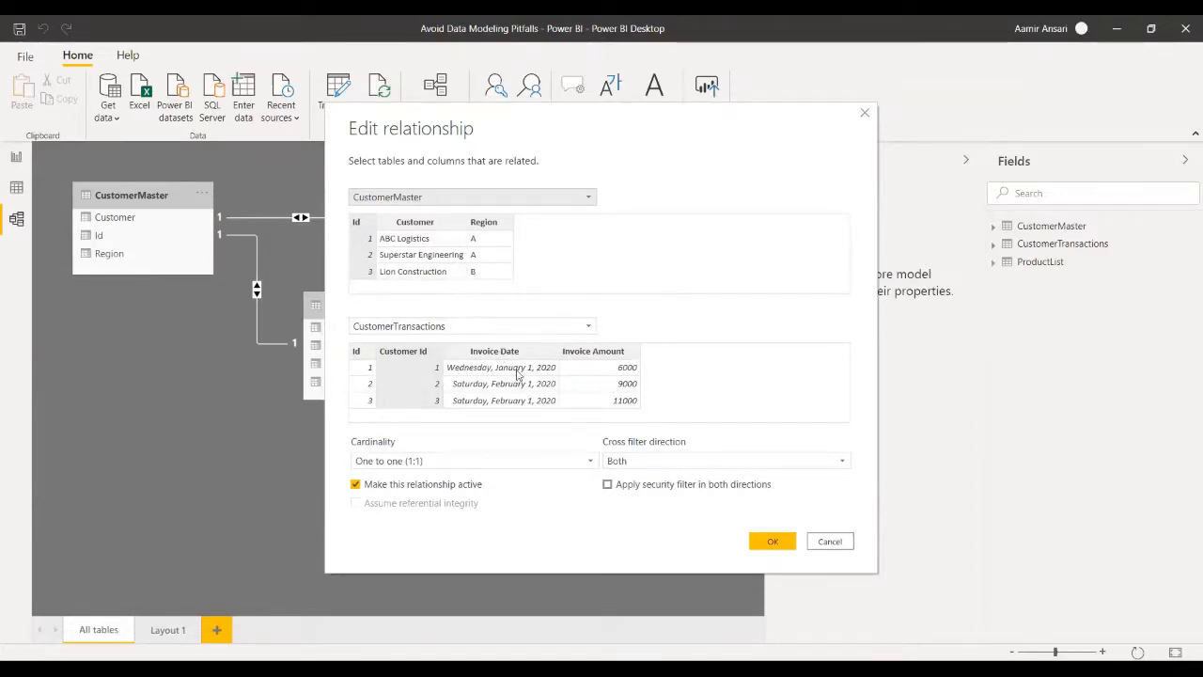
click(729, 462)
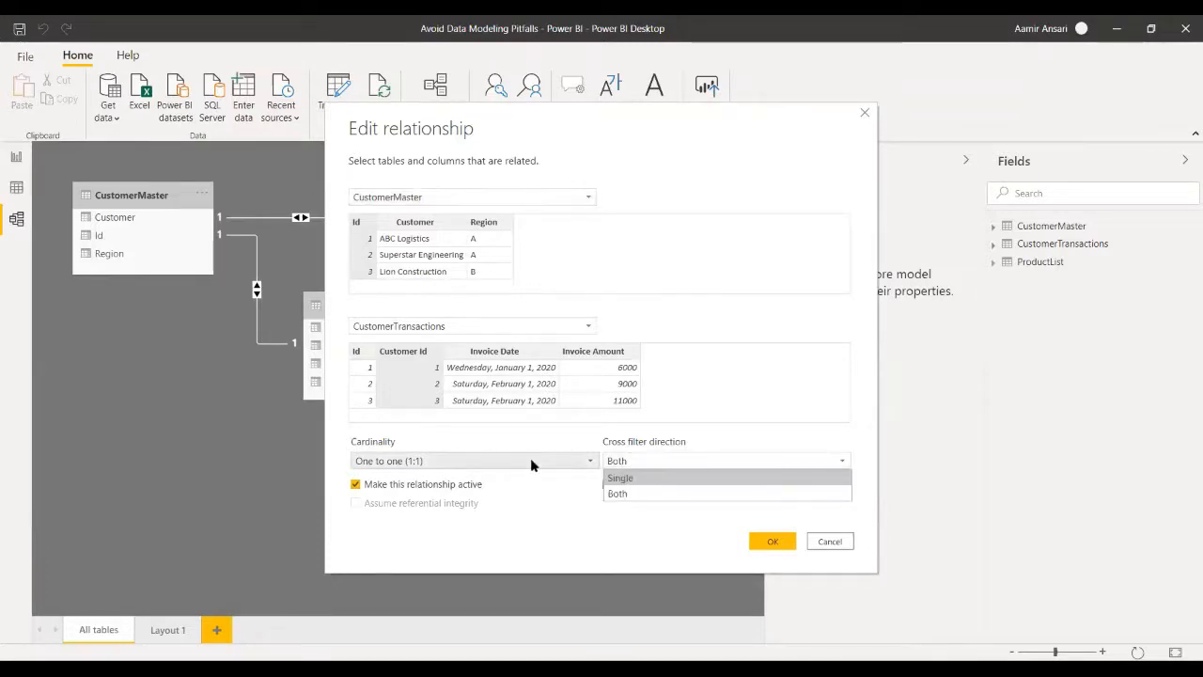
click(530, 461)
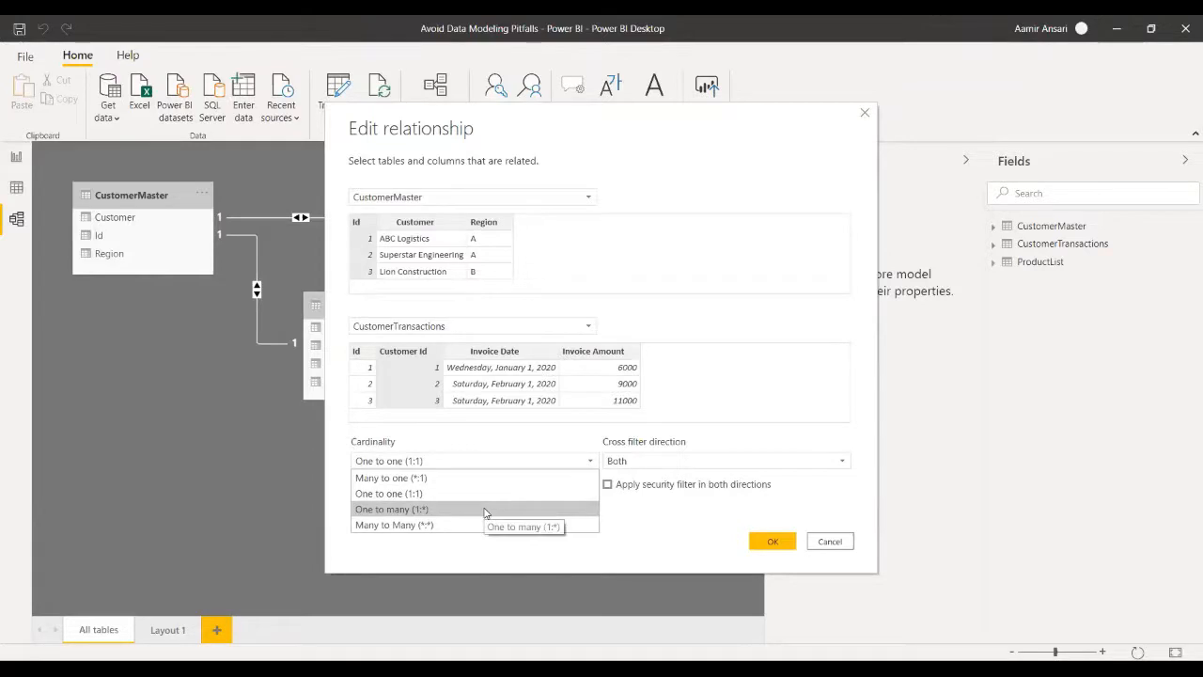
click(485, 512)
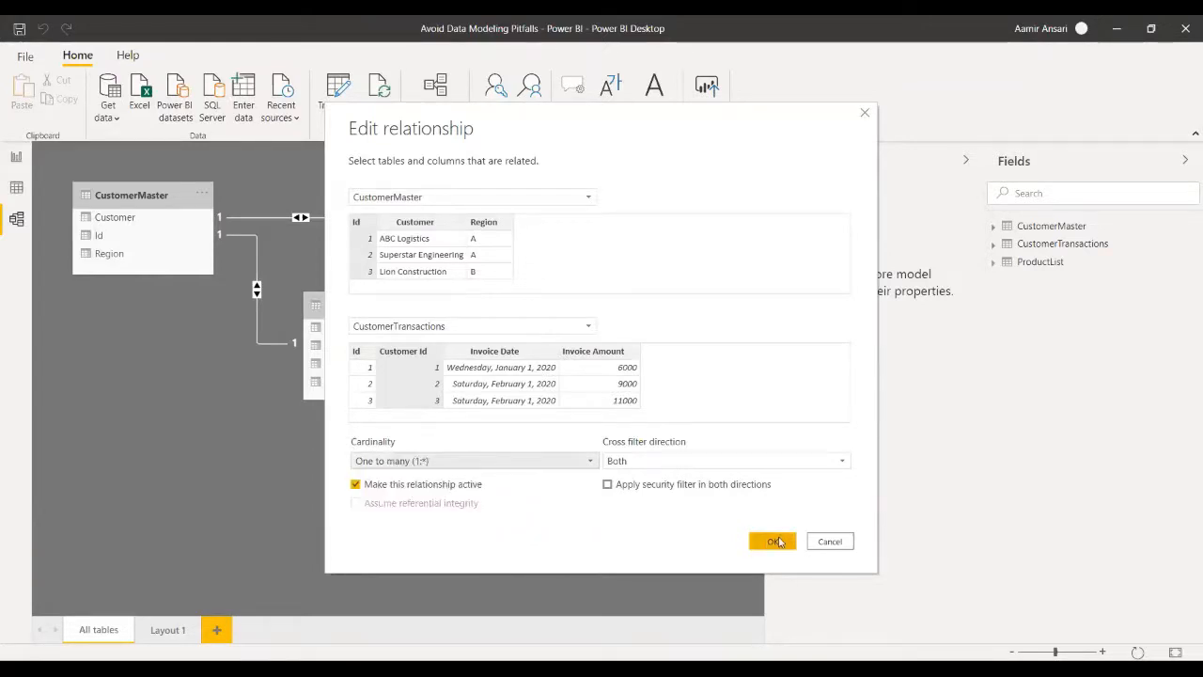
click(777, 541)
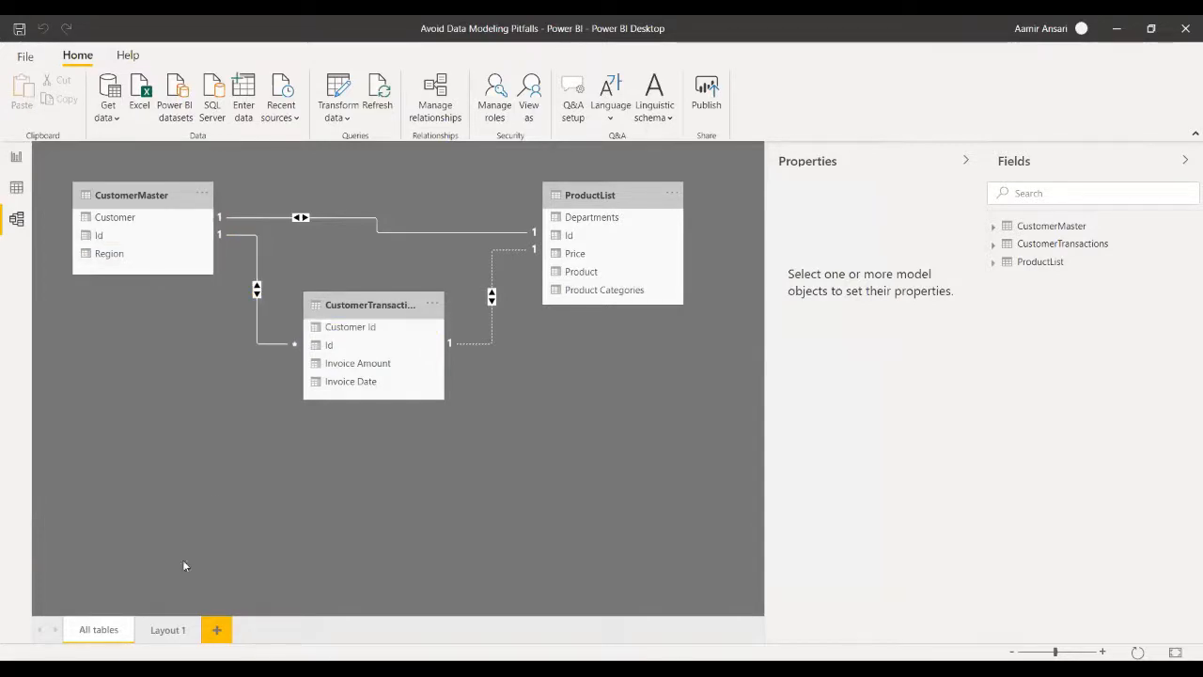
- Inspect the relationship in Layout 1 and the All tables diagram, and return to the report's Agenda page
click(165, 630)
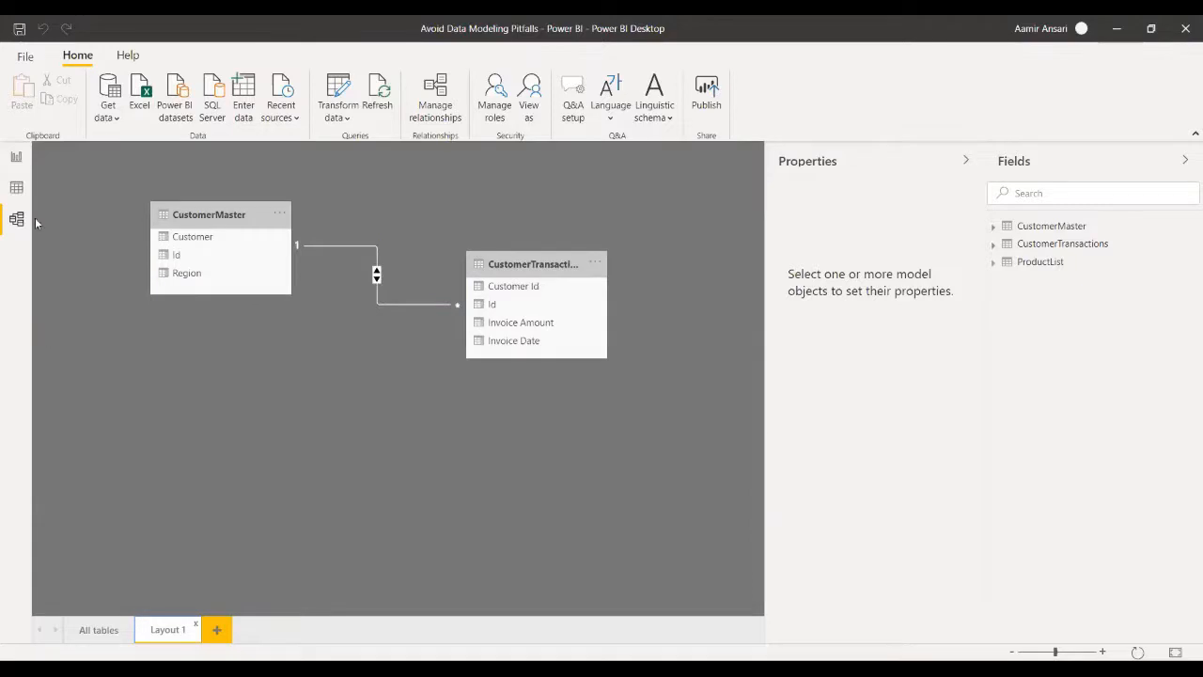
click(95, 632)
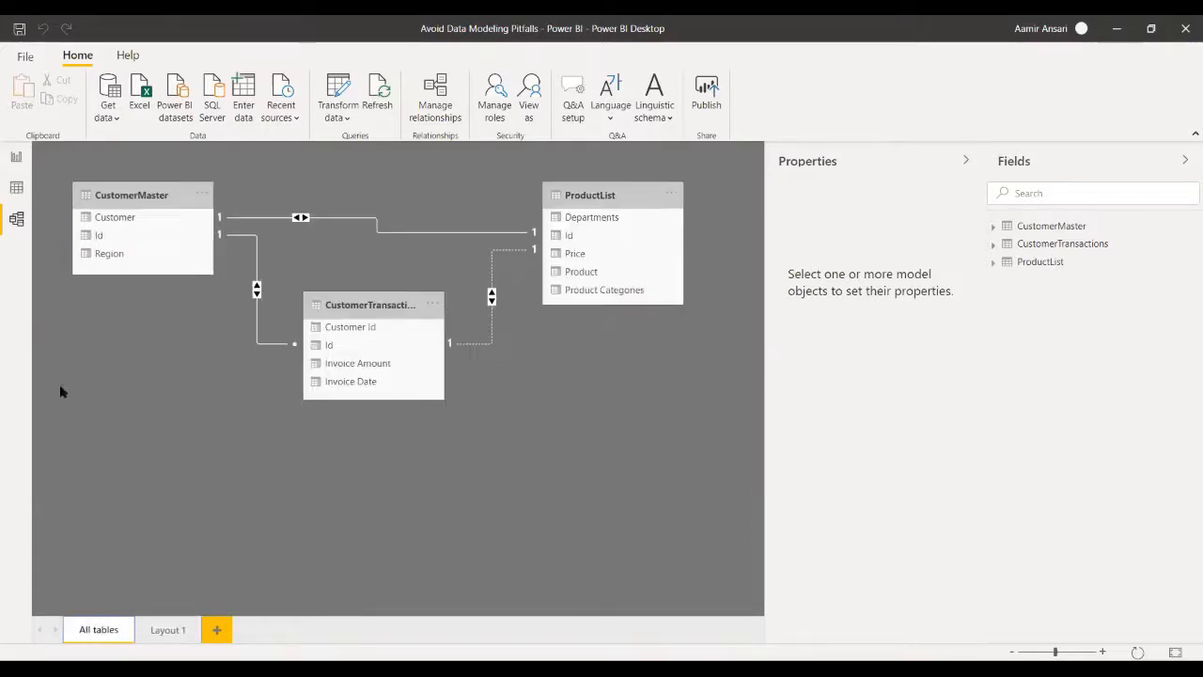
click(16, 157)
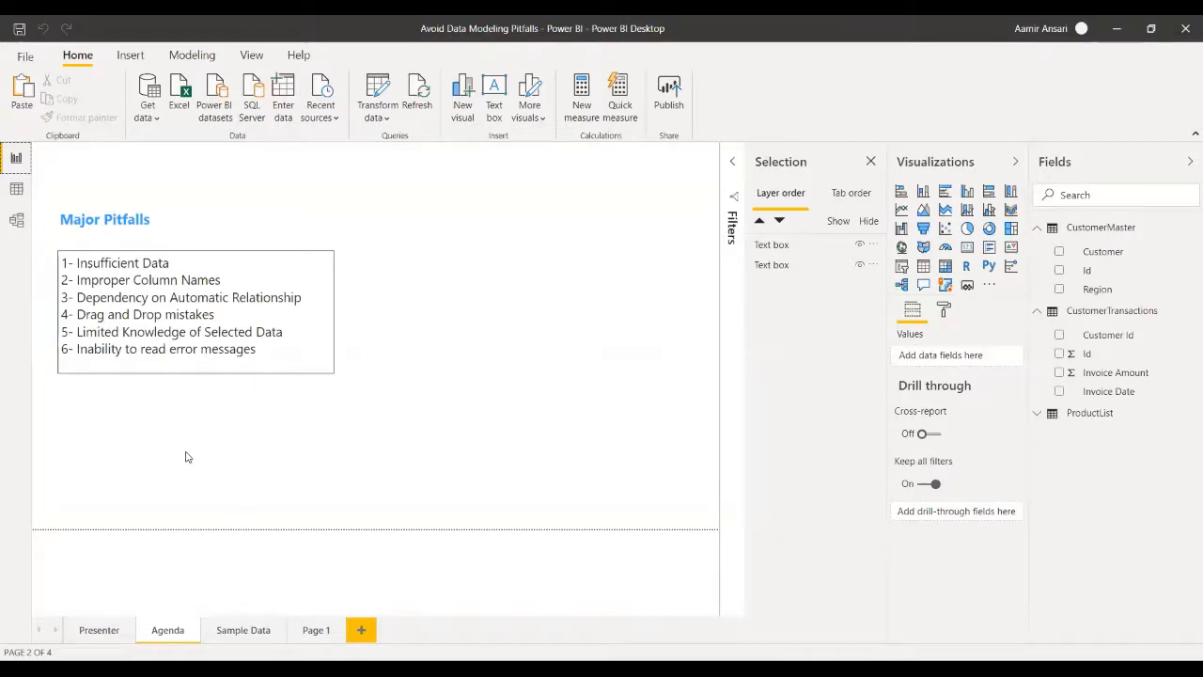
- Review the All tables model diagram, return to the report's Agenda page, and refresh the data from its source
click(16, 221)
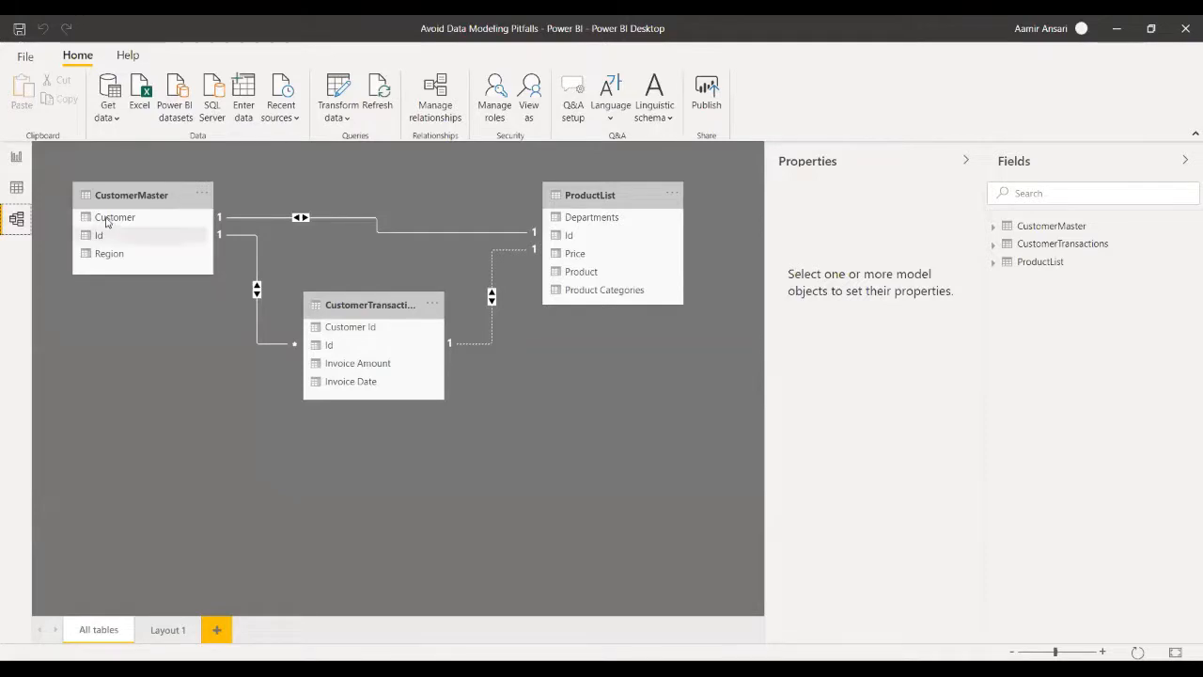
click(16, 158)
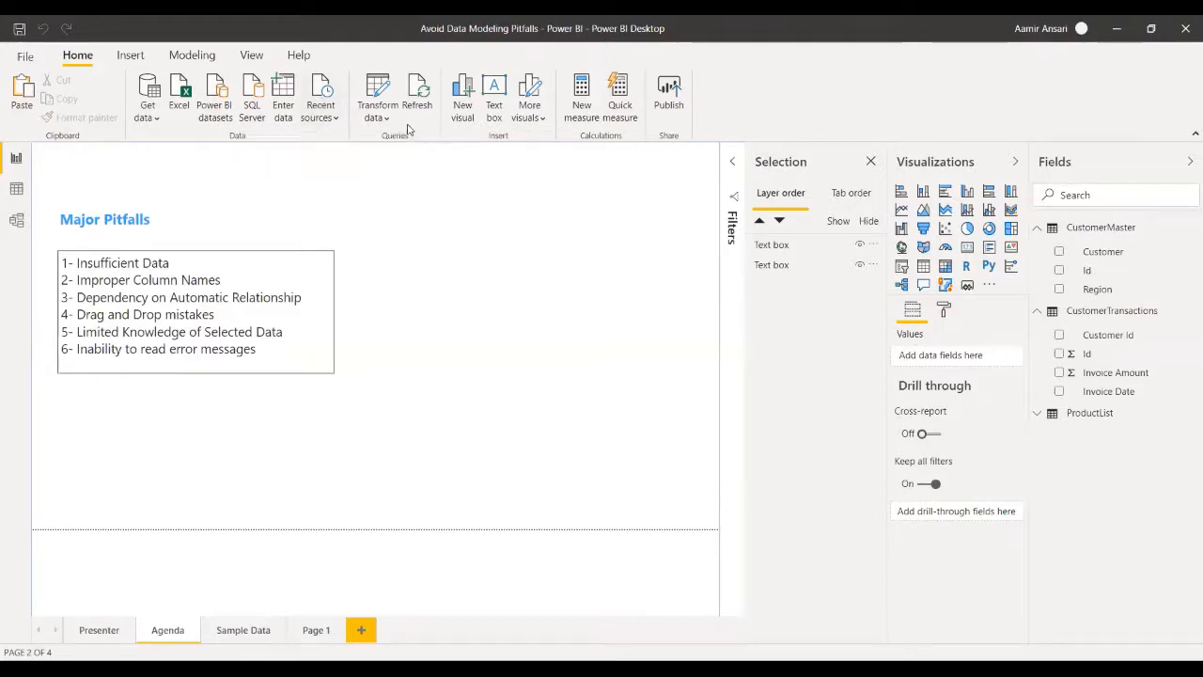
click(422, 94)
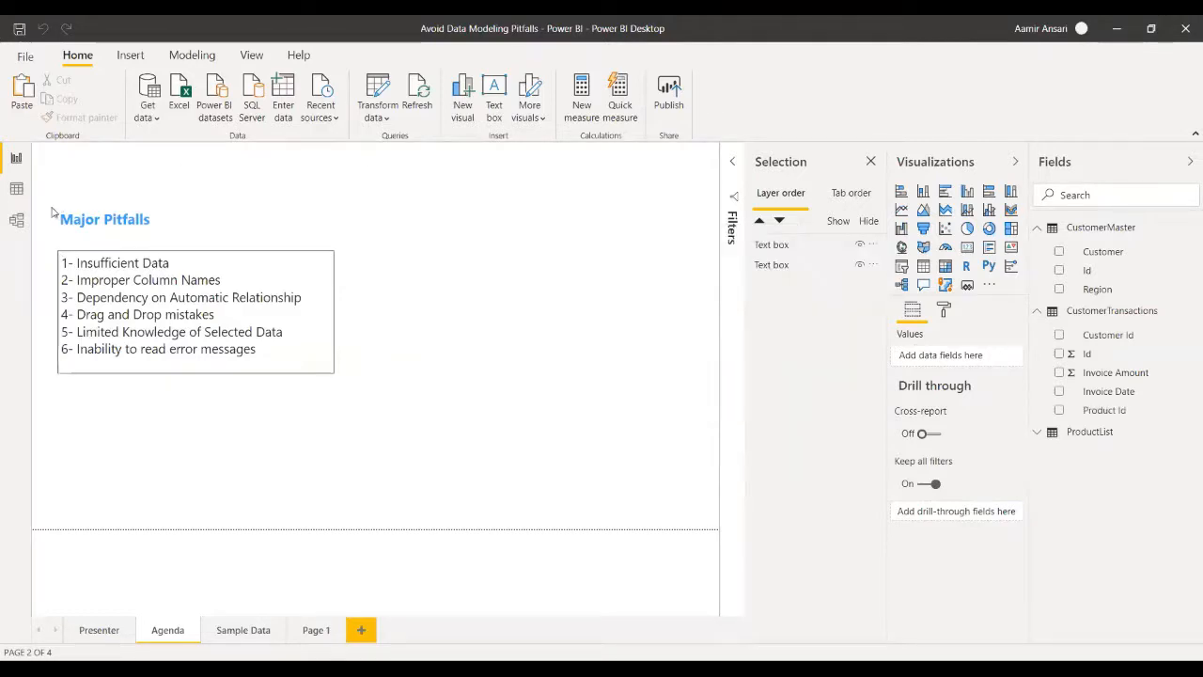
- Set the cardinality of the CustomerMaster–CustomerTransactions relationship to One to one (1:1) in the model diagram, and refresh the data
click(16, 221)
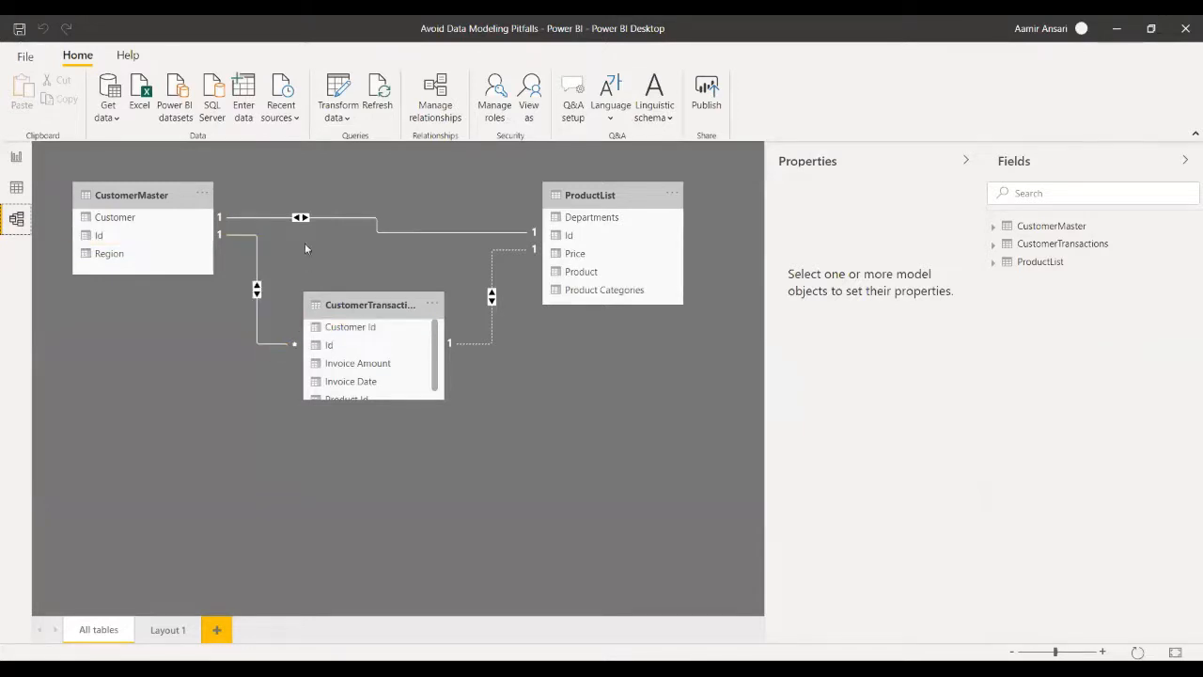
right_click(258, 337)
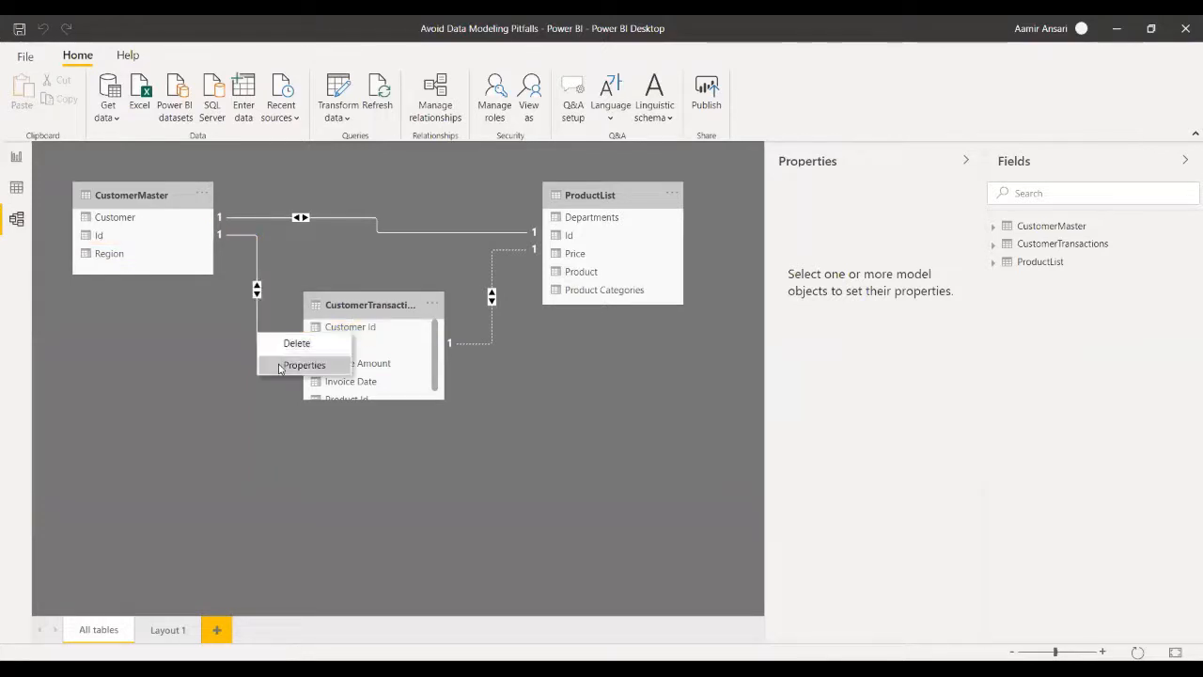
click(278, 367)
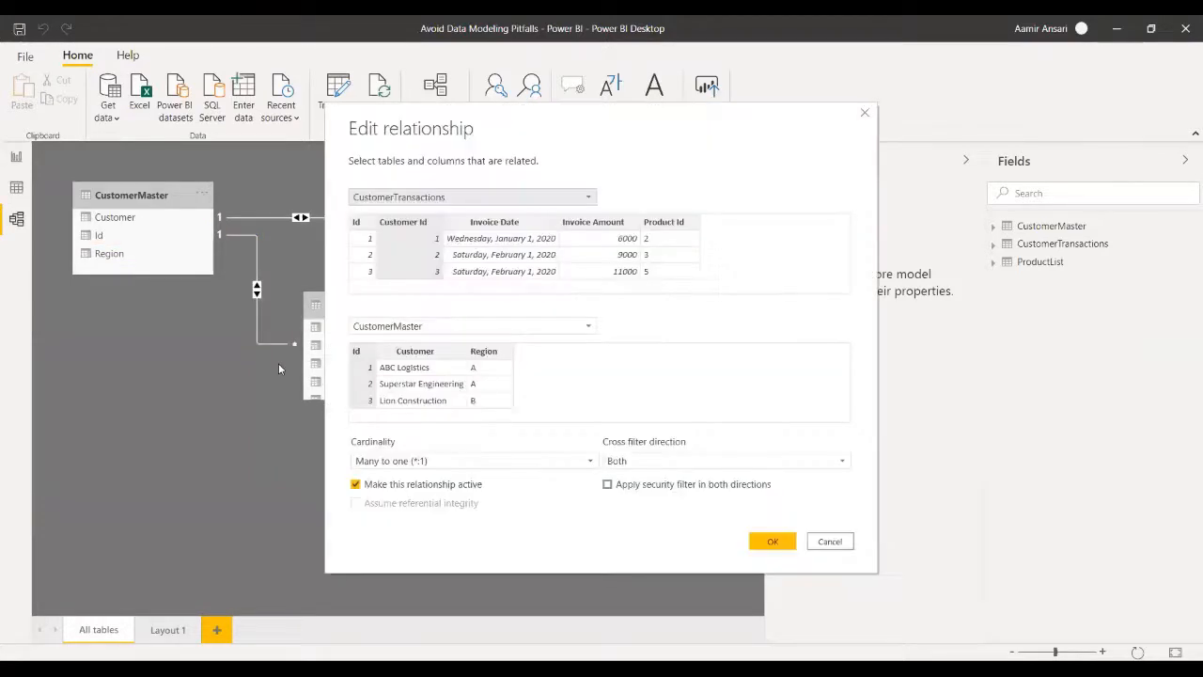
click(449, 461)
click(433, 495)
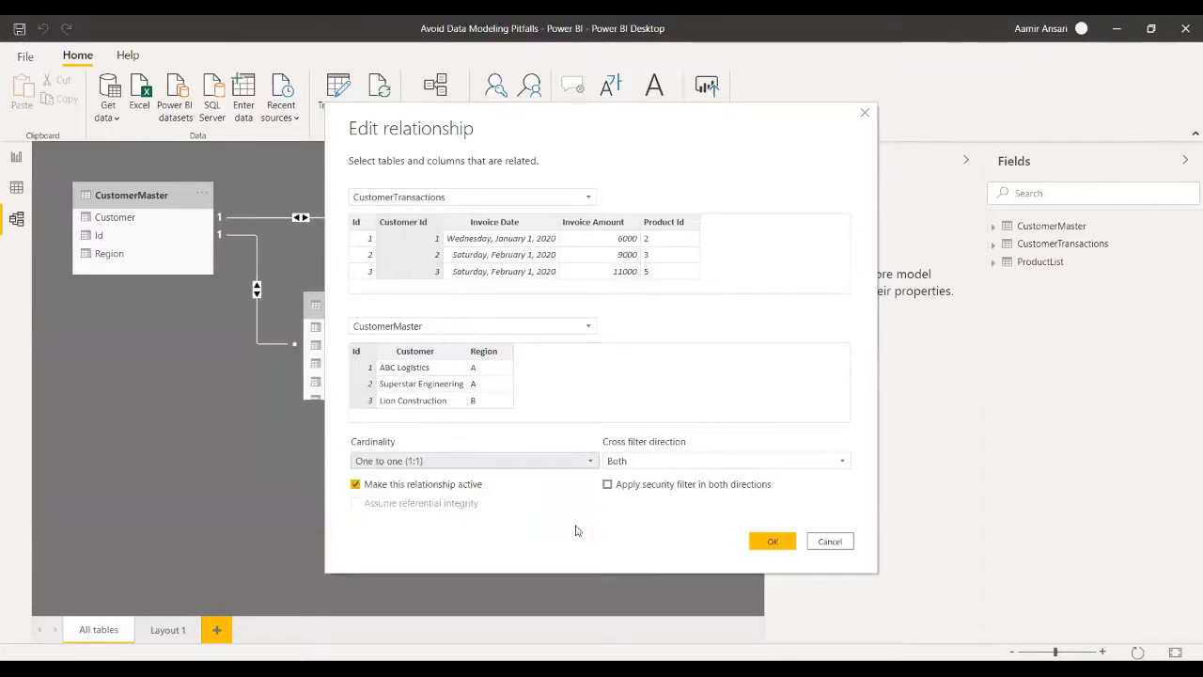
click(766, 541)
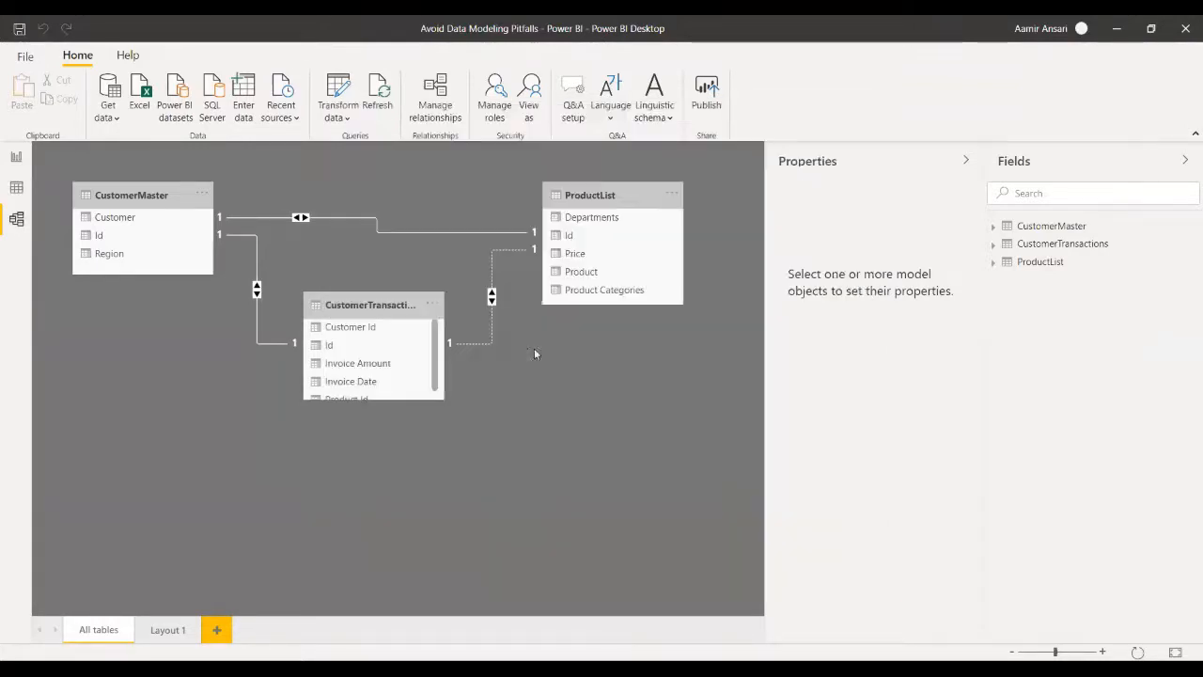
click(378, 94)
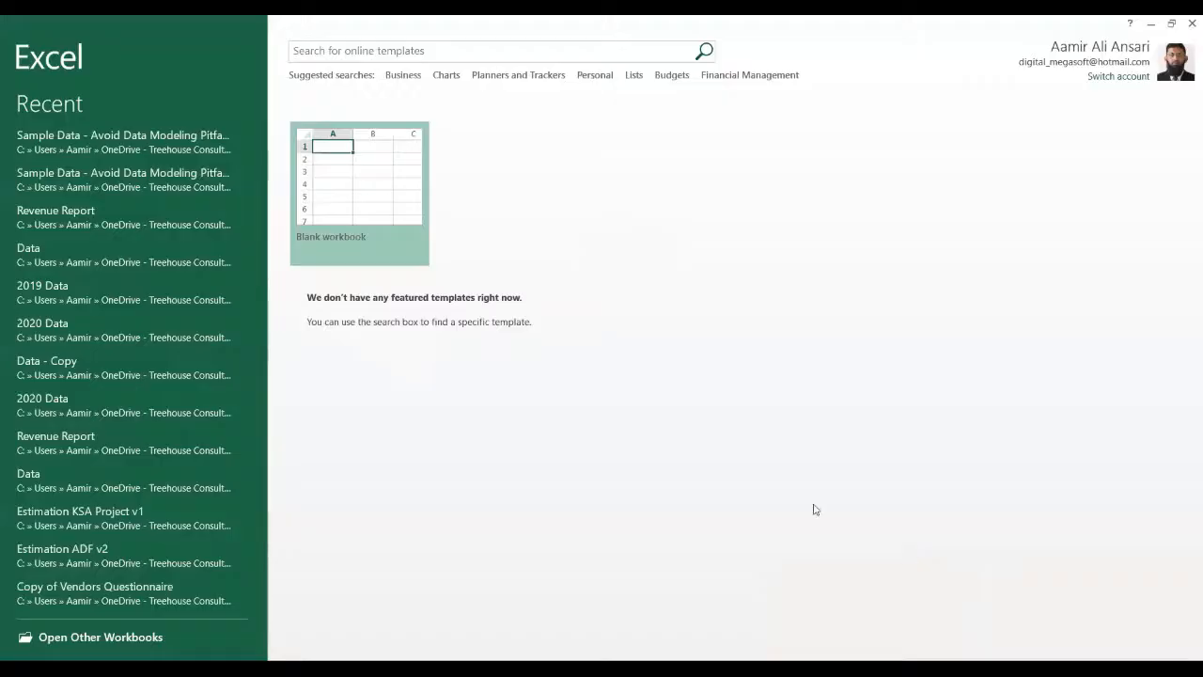
- Open the Sample Data - Avoid Data Modeling Pitfalls workbook in Excel and start transaction row 13 with Id 4 and Customer Id 3
click(81, 150)
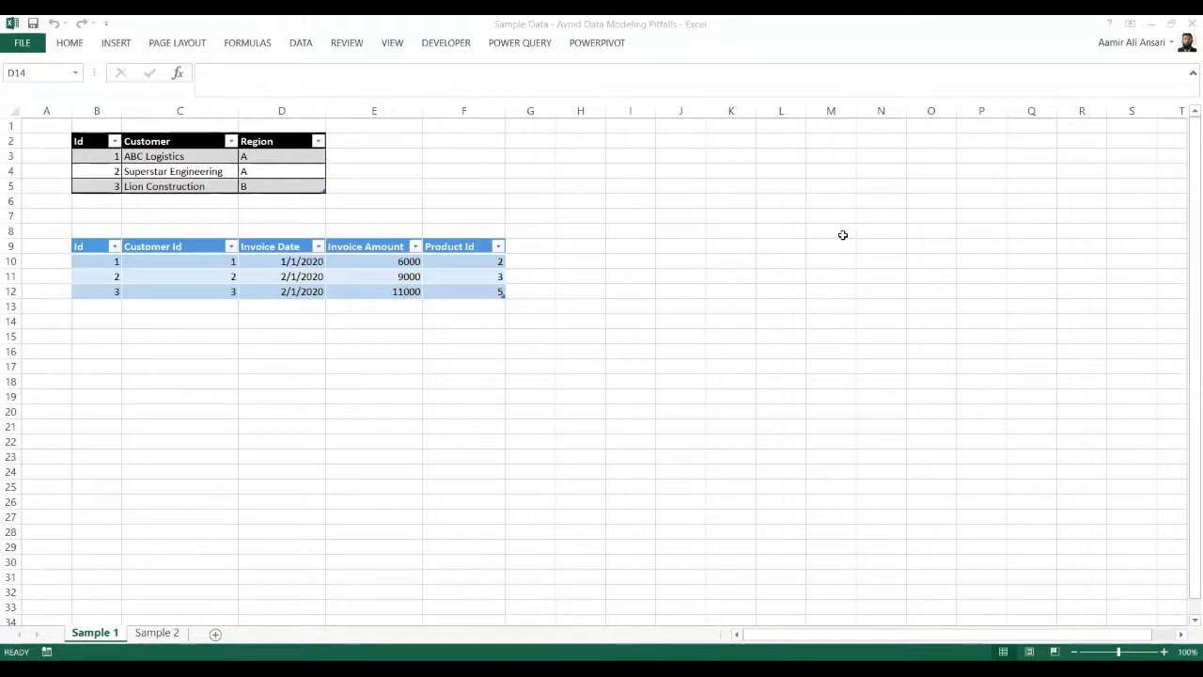
click(110, 306)
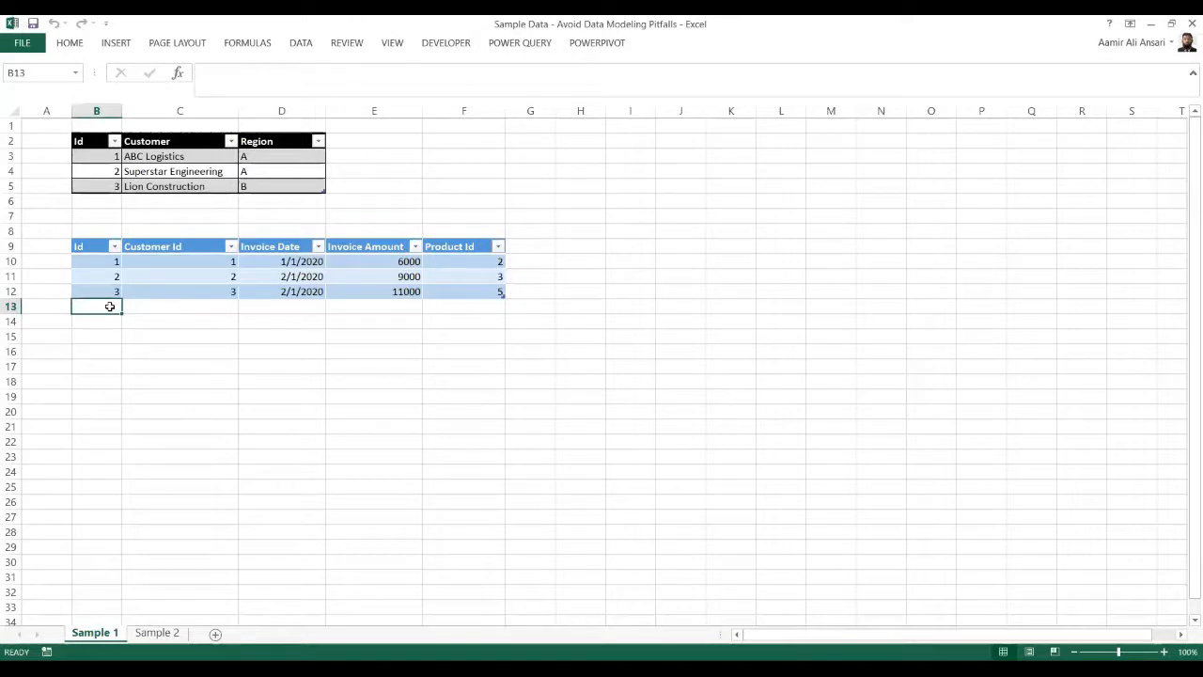
text(4)
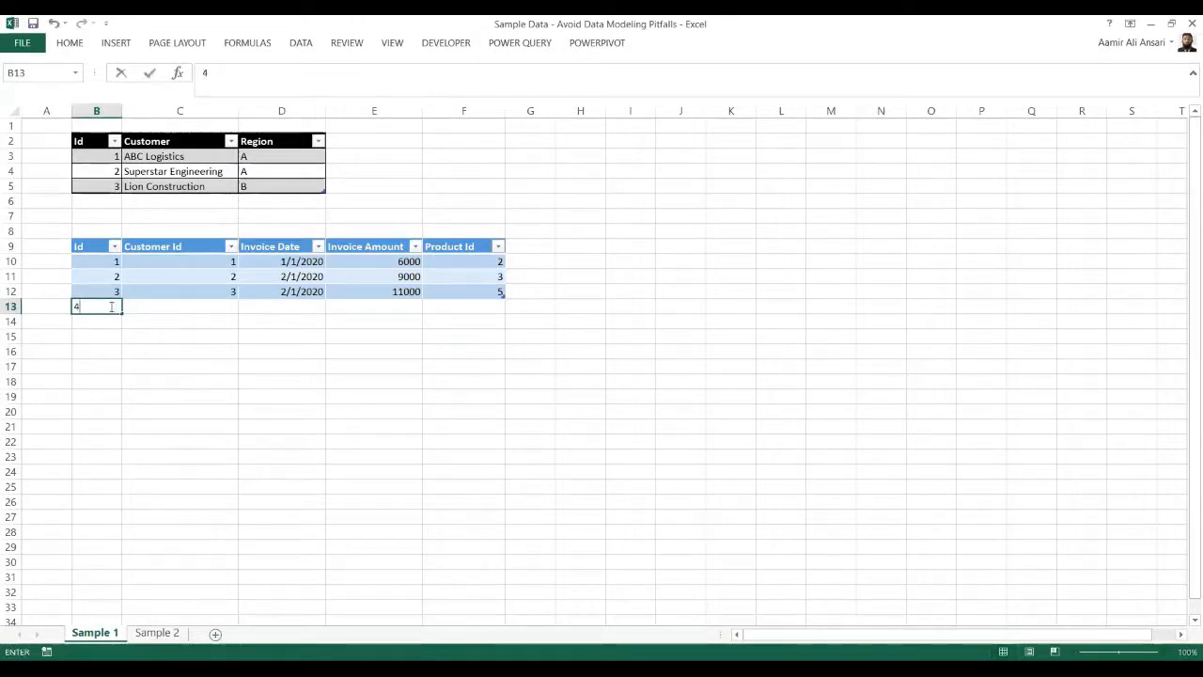
key(ctrl+Return)
key(Tab)
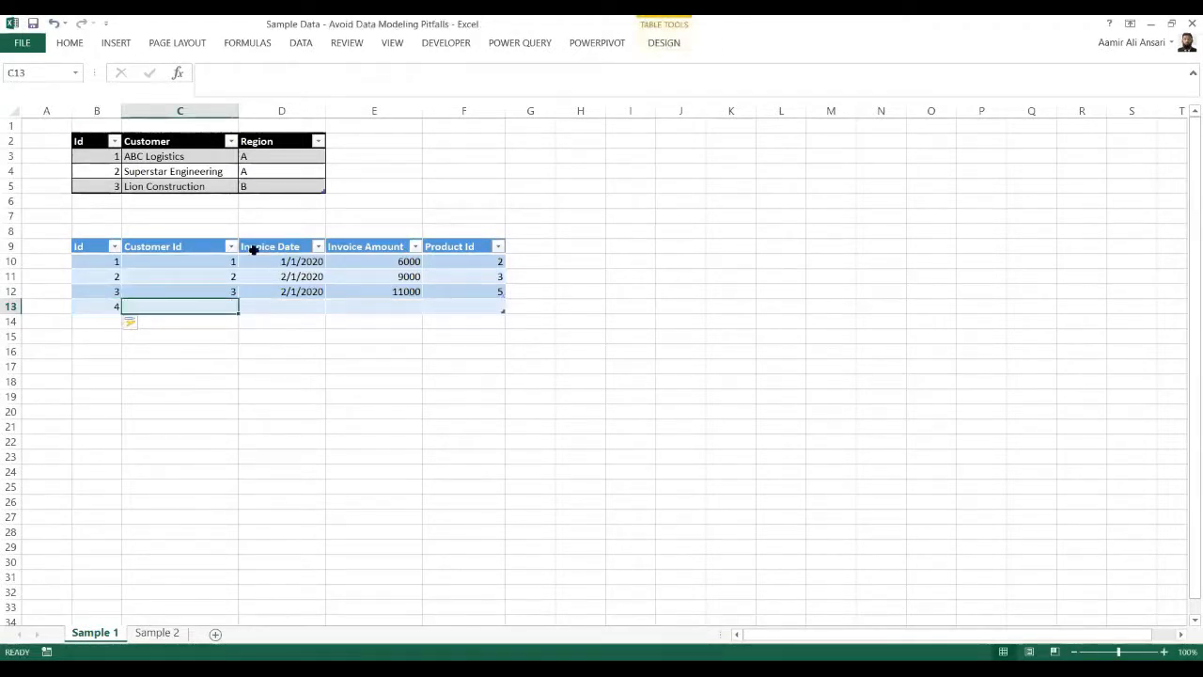
text(3)
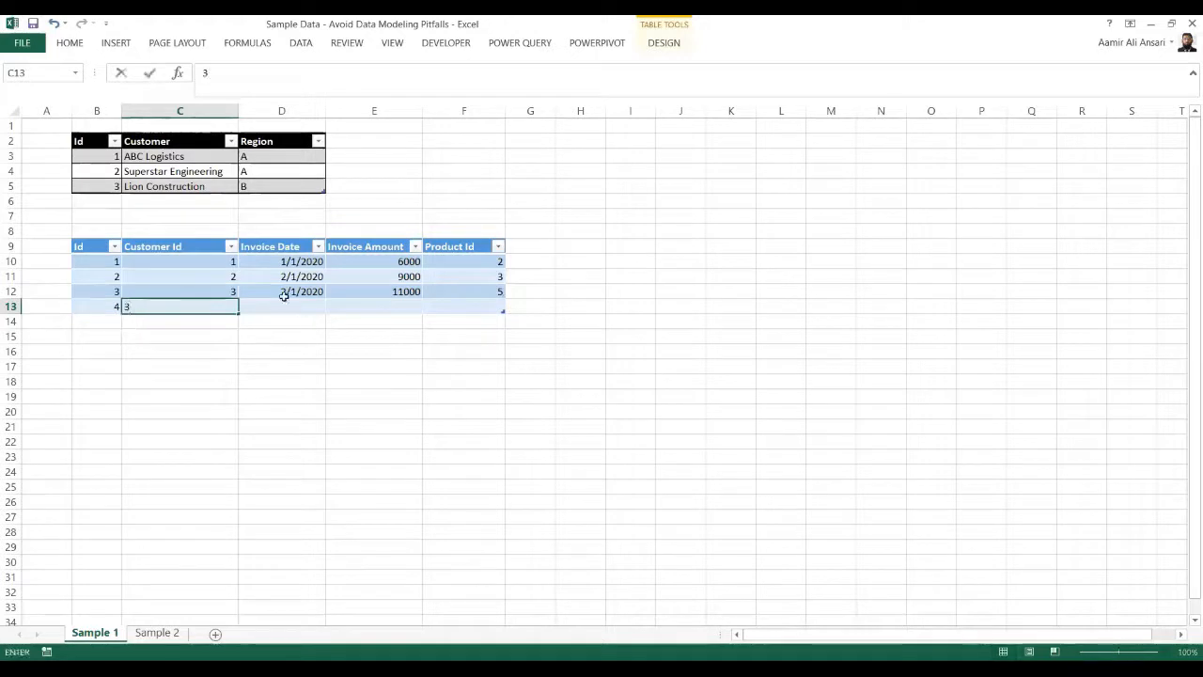
key(Tab)
- Complete row 13 with Invoice Date 3/1/2020, Invoice Amount 7000 and Product Id 1, and save the workbook
text(3)
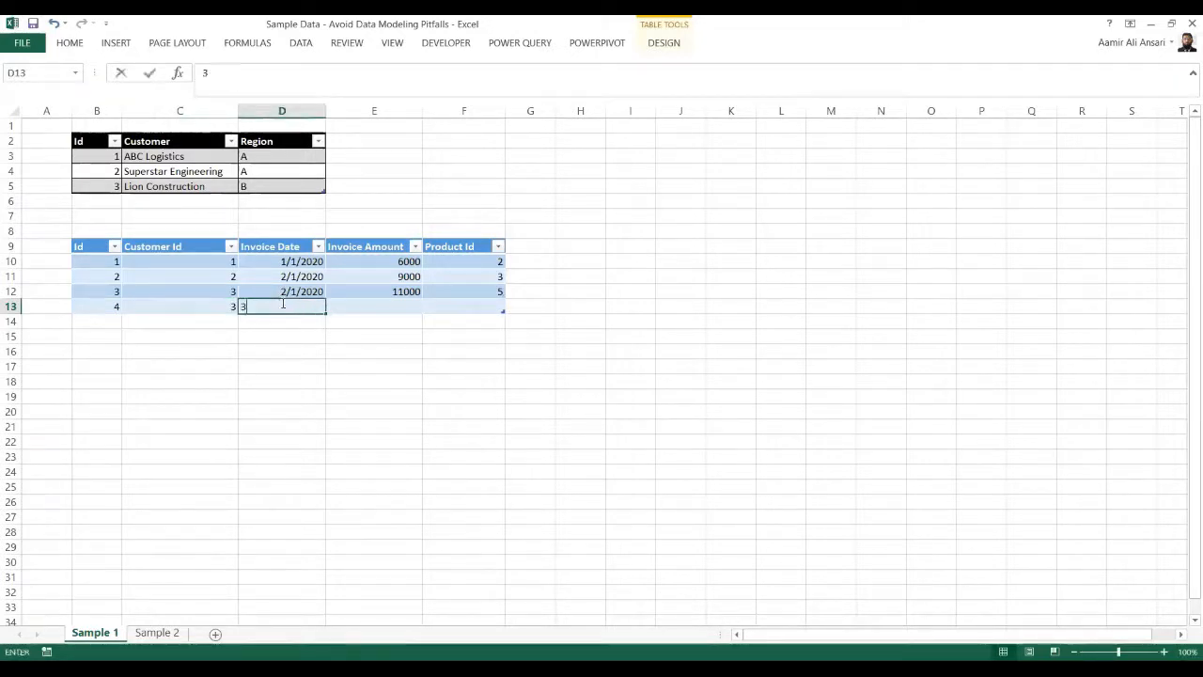
text(/1/2020)
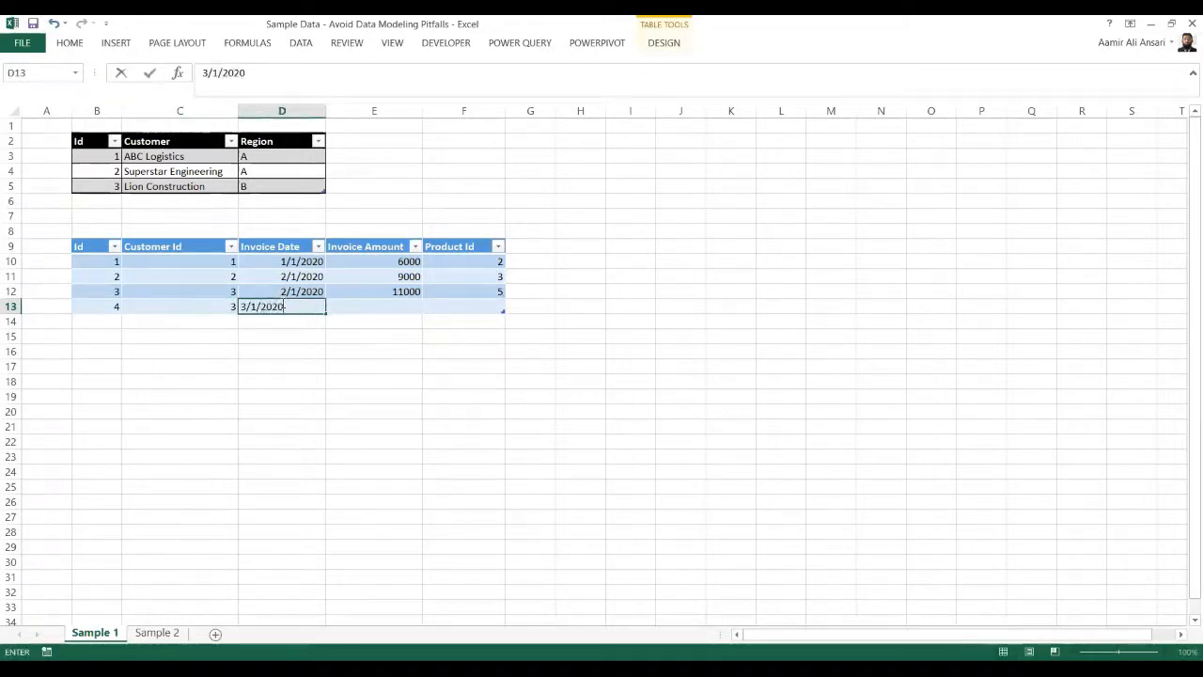
key(Tab)
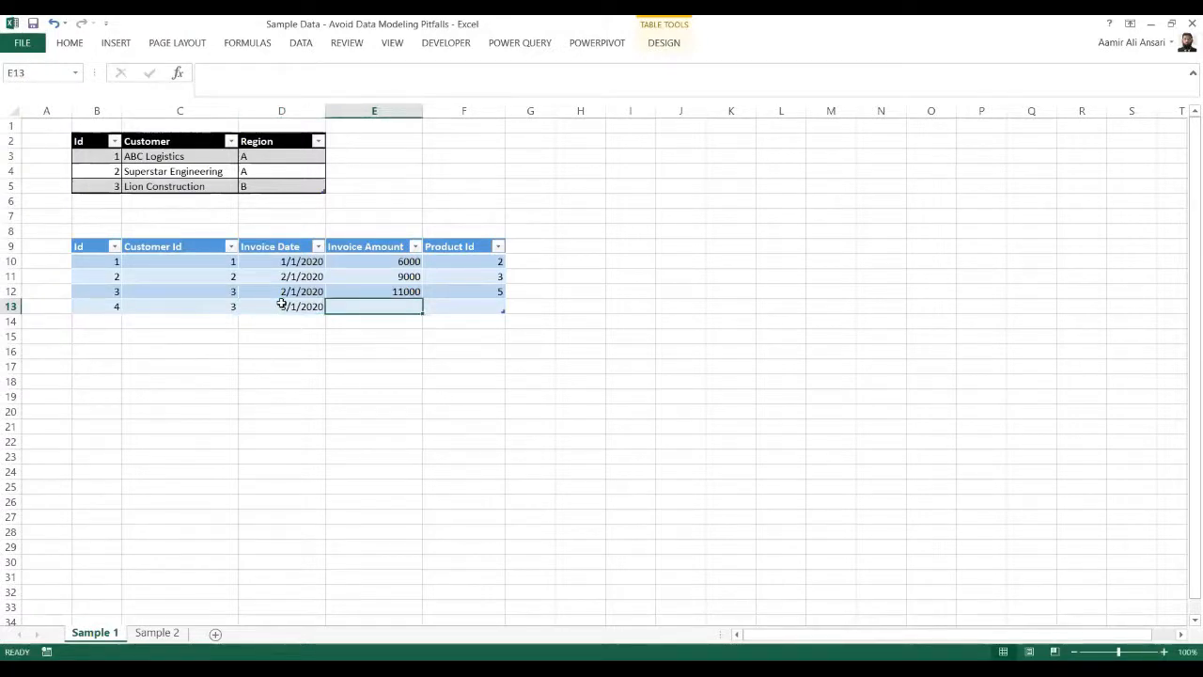
text(7000)
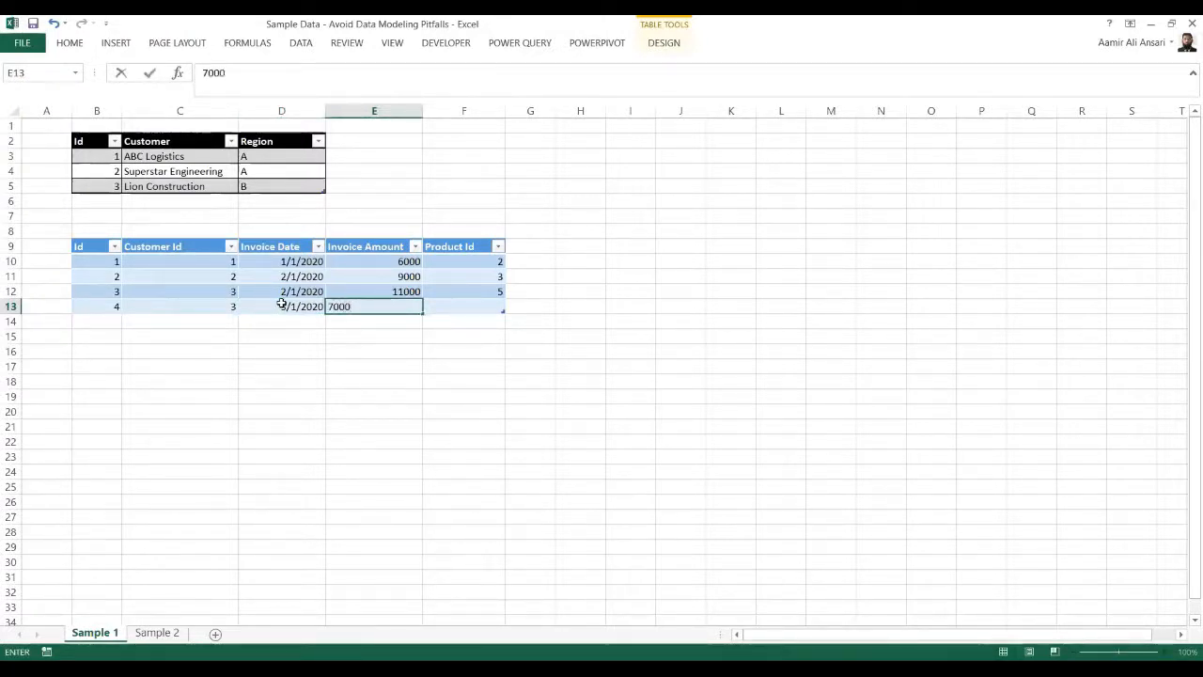
key(Tab)
text(1)
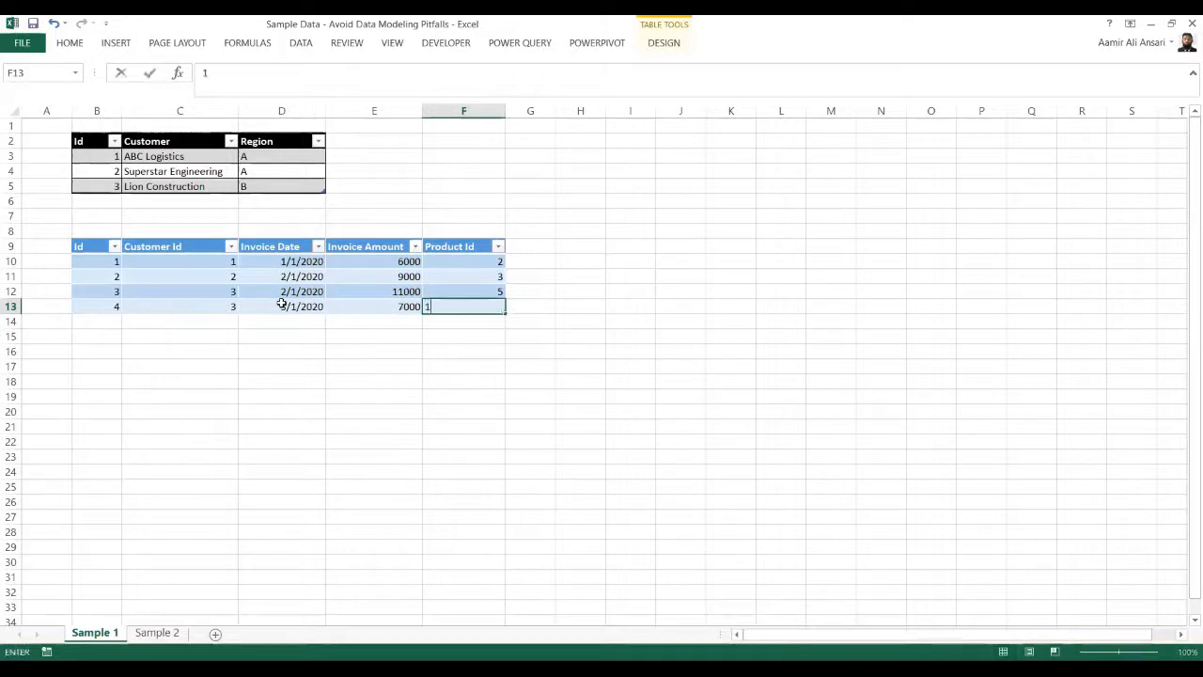
key(Up)
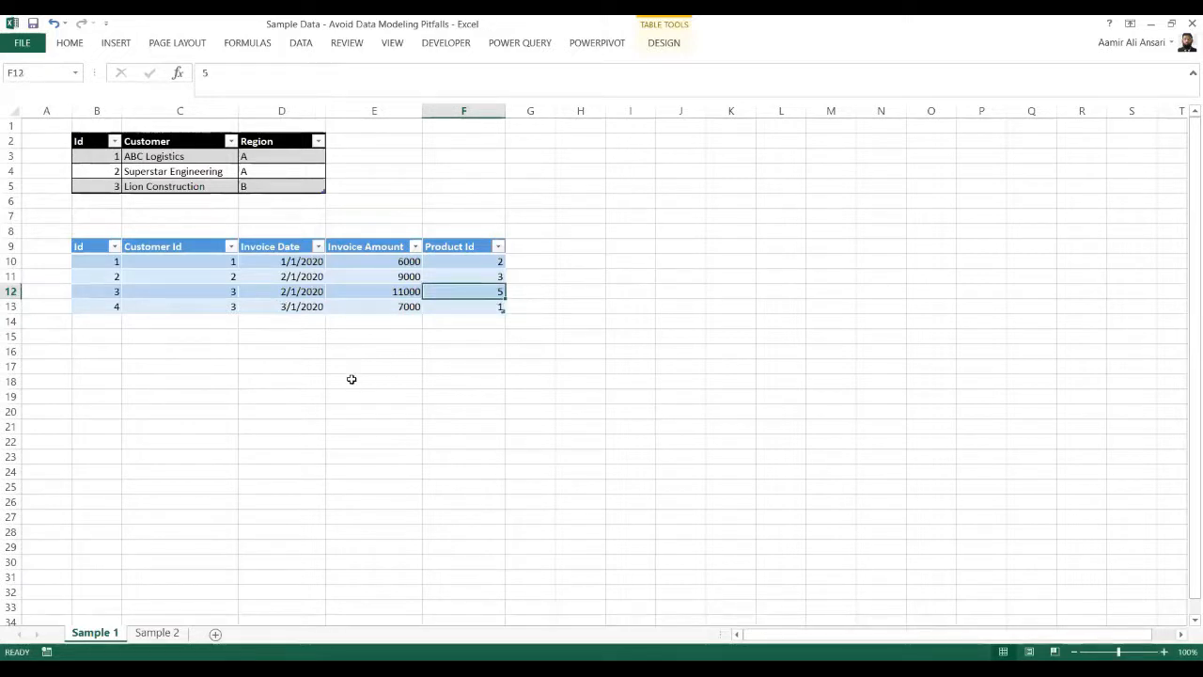
click(34, 25)
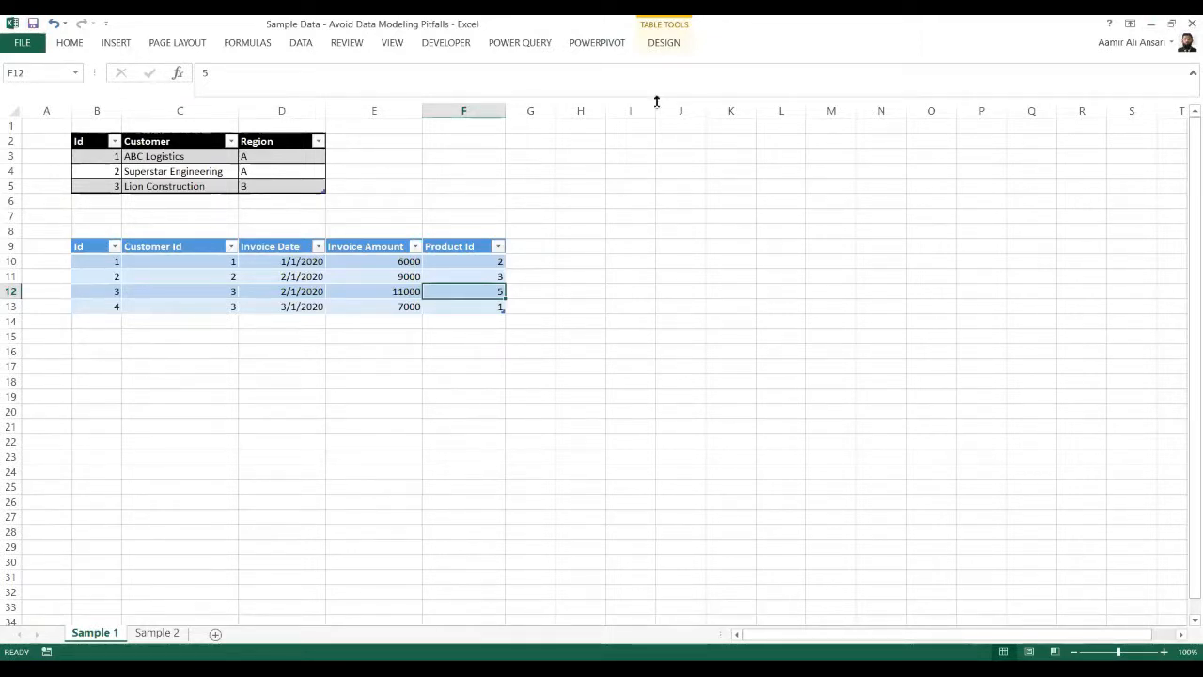
- Switch back to Power BI Desktop, read and dismiss the refresh errors, and review the Agenda, Sample Data and Page 1 report pages
key(alt+Tab)
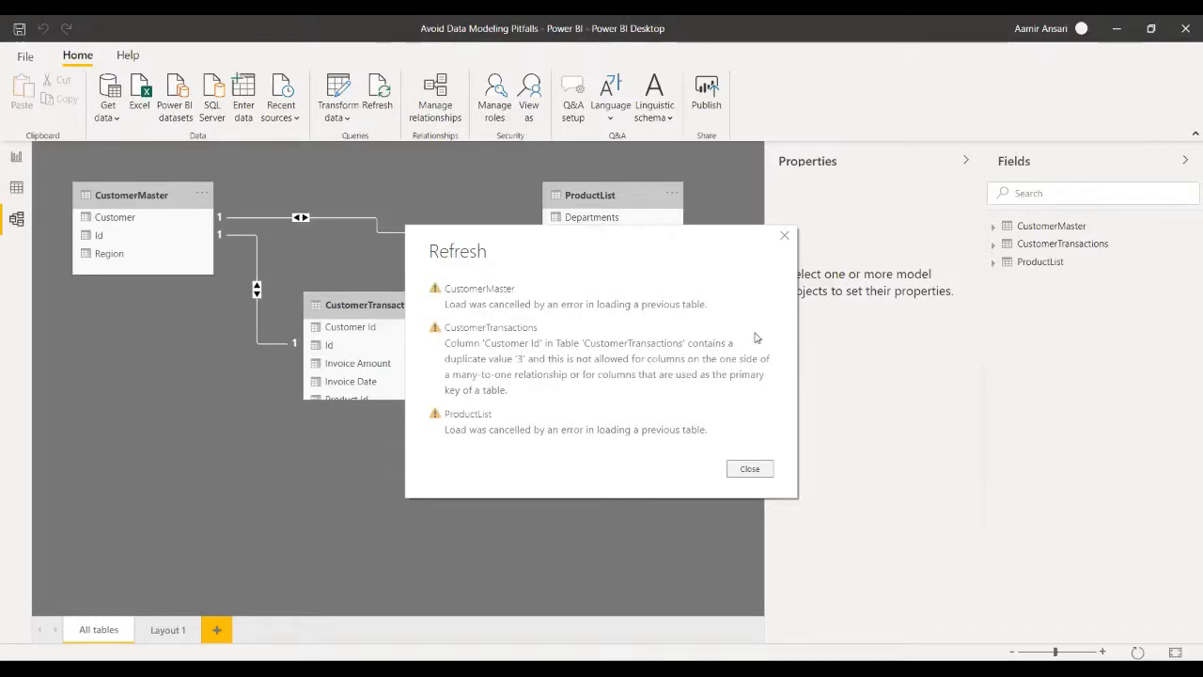
click(786, 235)
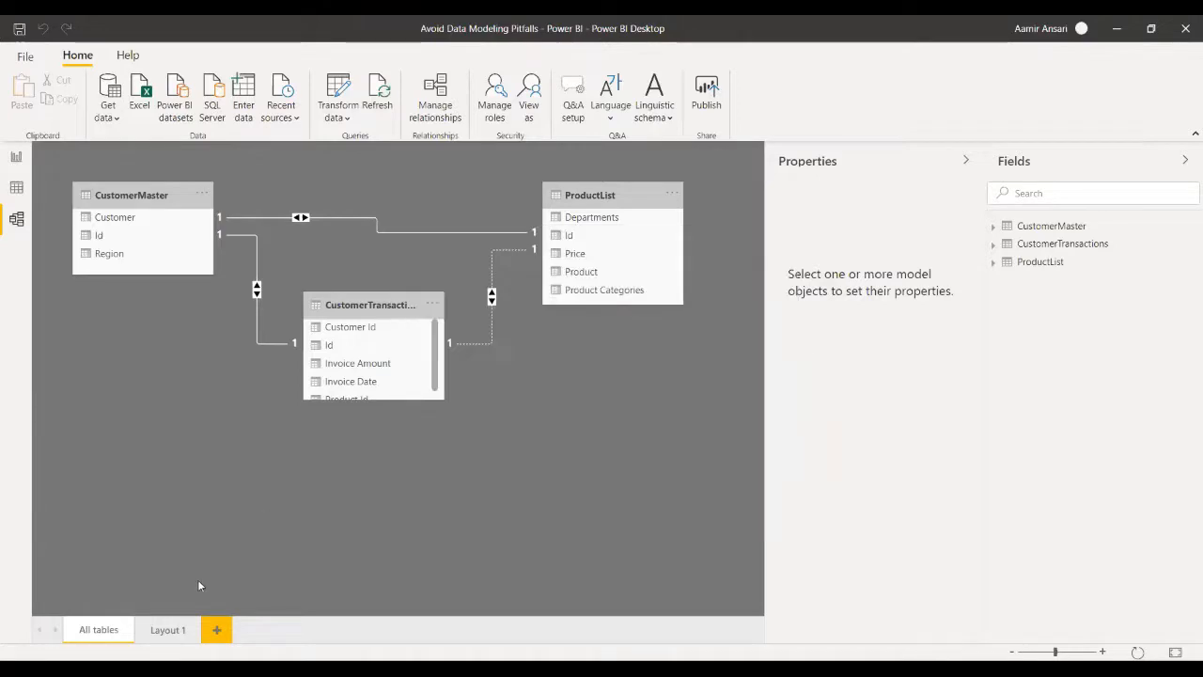
click(15, 158)
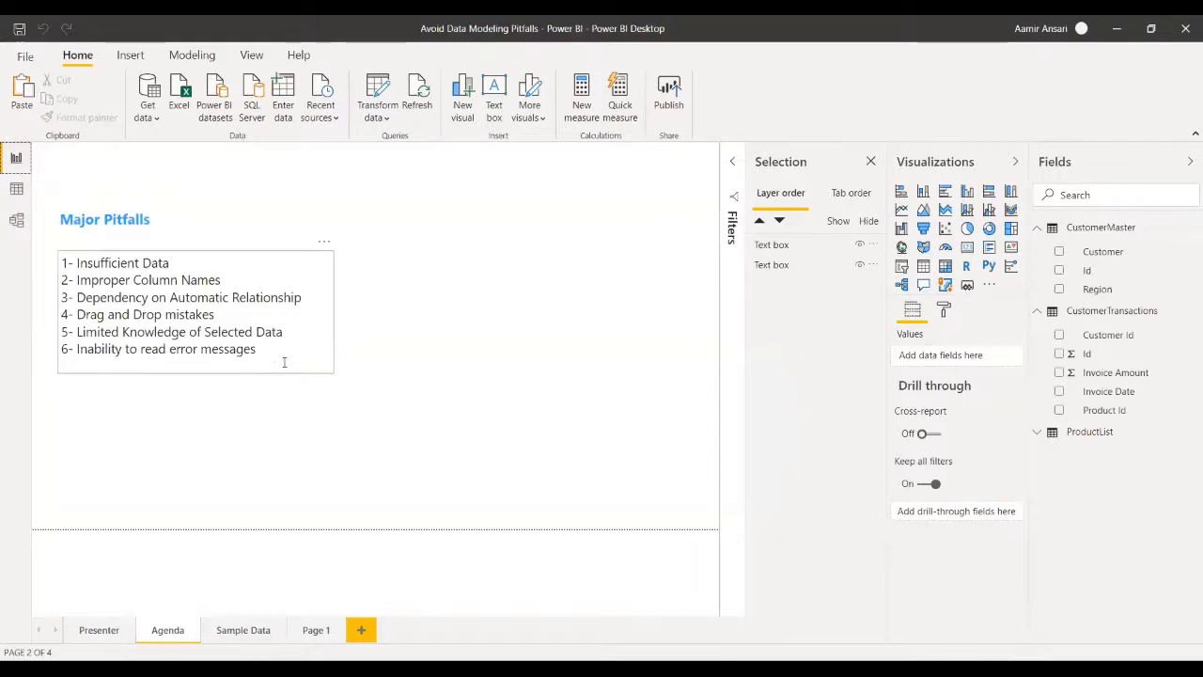
click(242, 630)
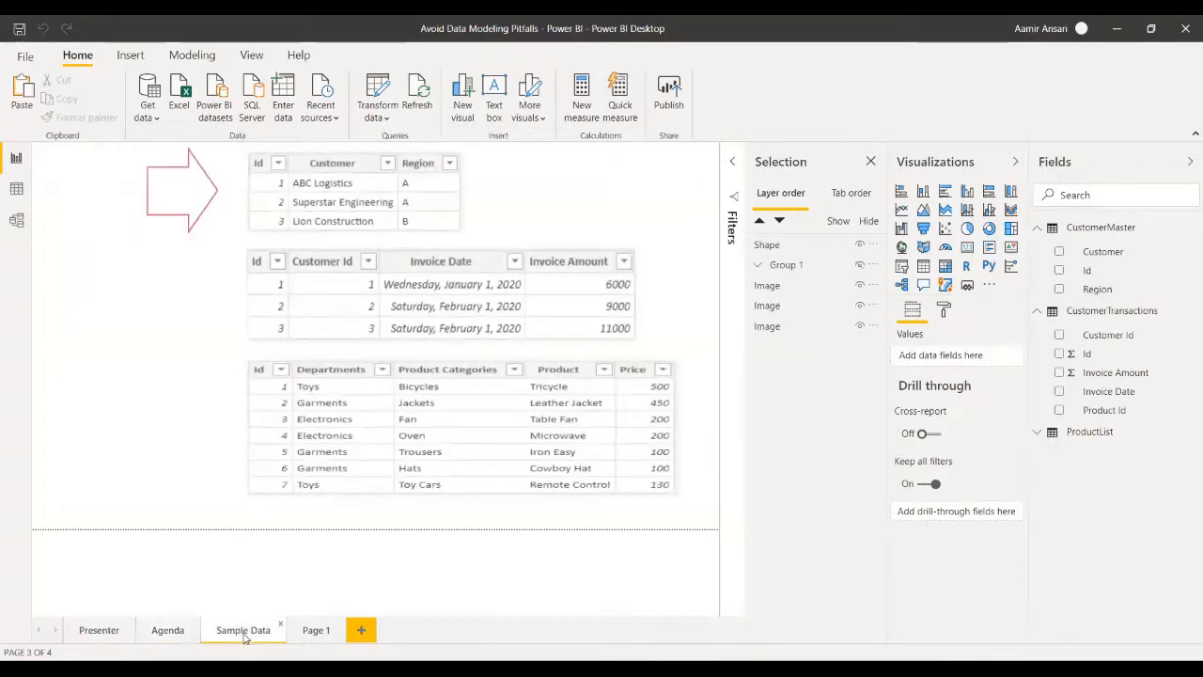
click(317, 631)
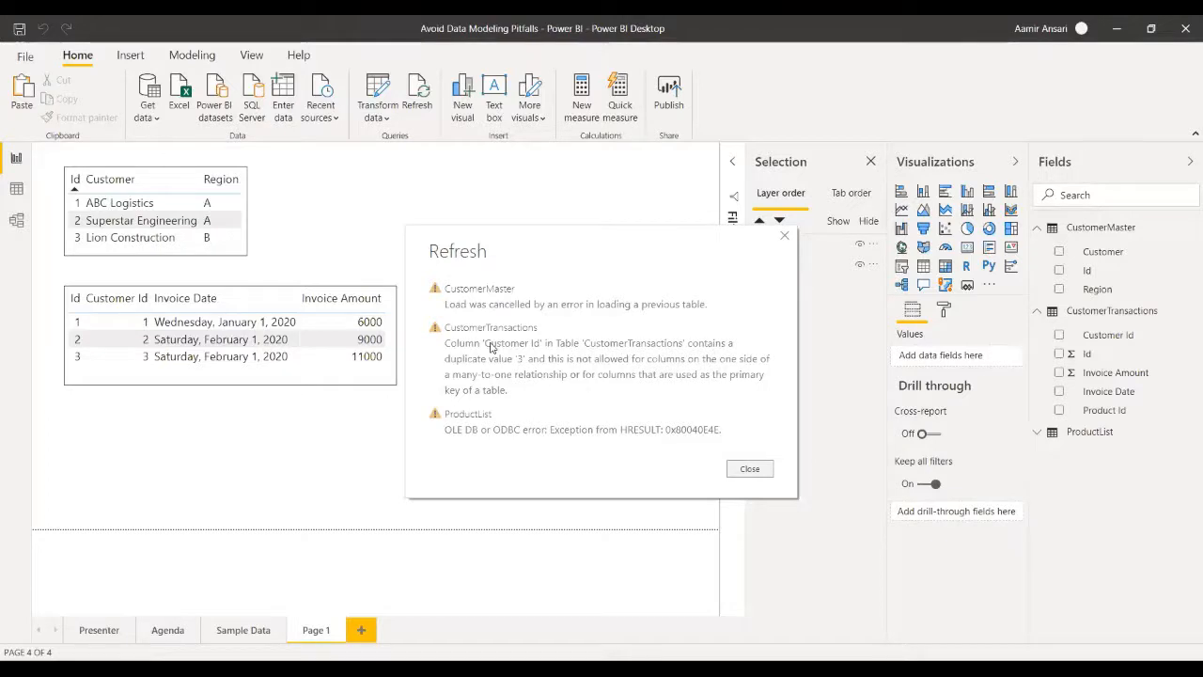
click(785, 236)
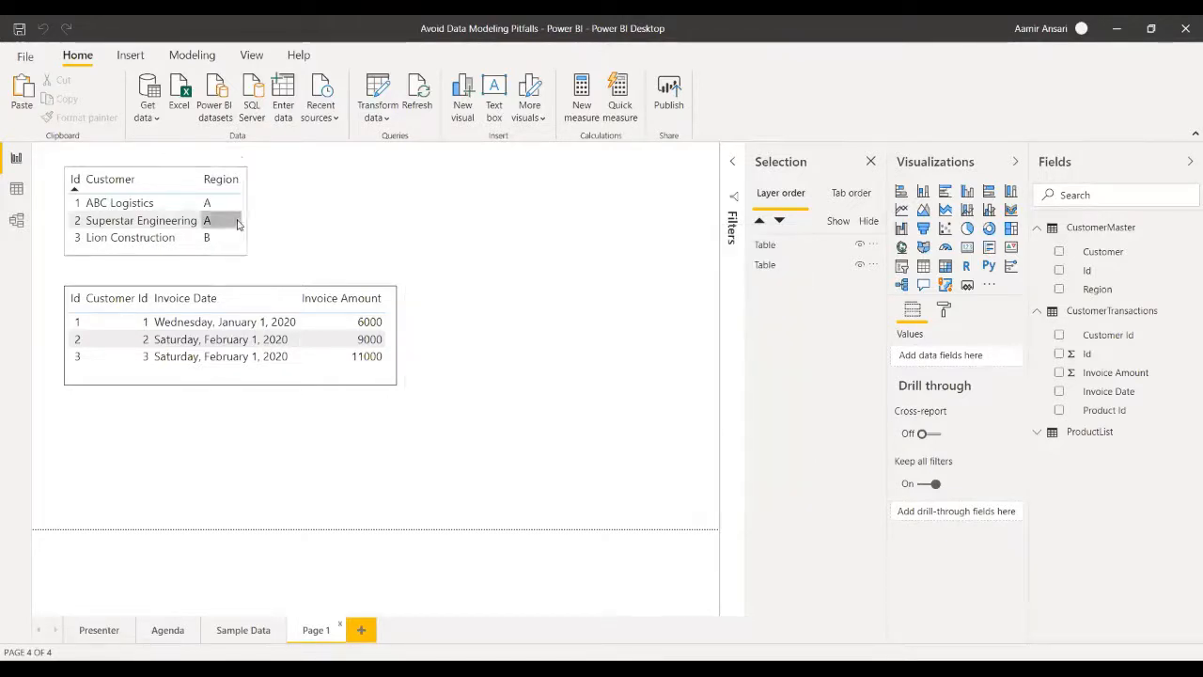
- Set the cardinality of the CustomerMaster–CustomerTransactions relationship to One to many (1:*) with CustomerMaster as the first table, and refresh the data
click(16, 219)
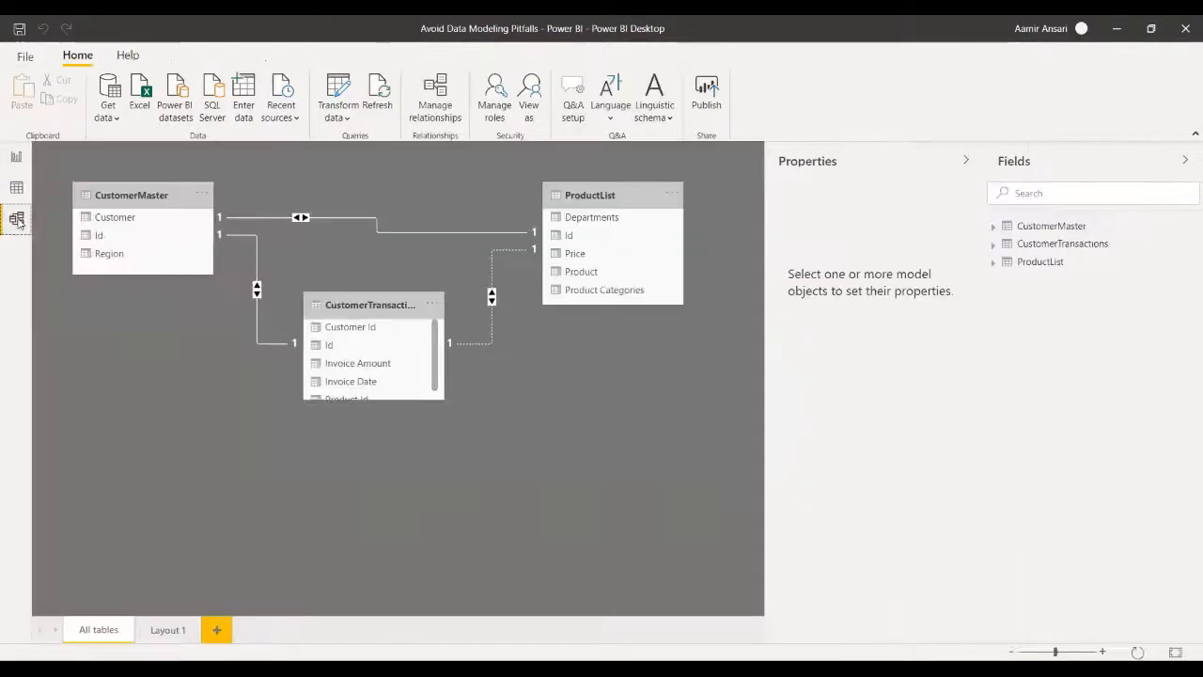
right_click(260, 344)
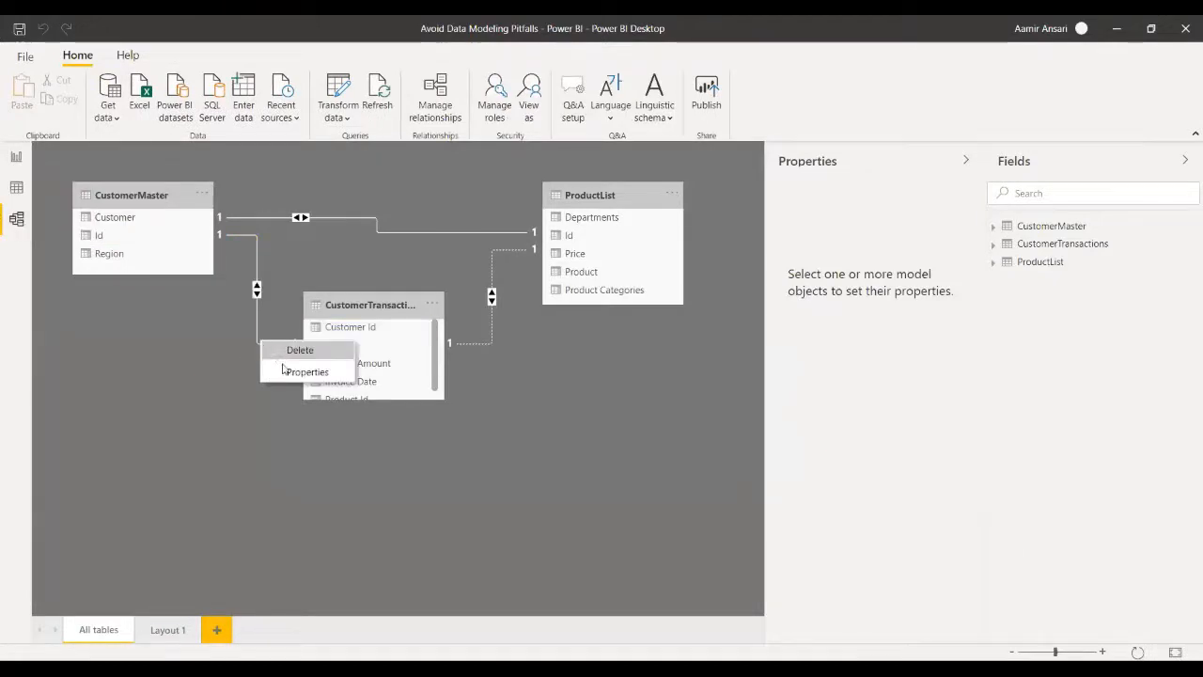
click(285, 371)
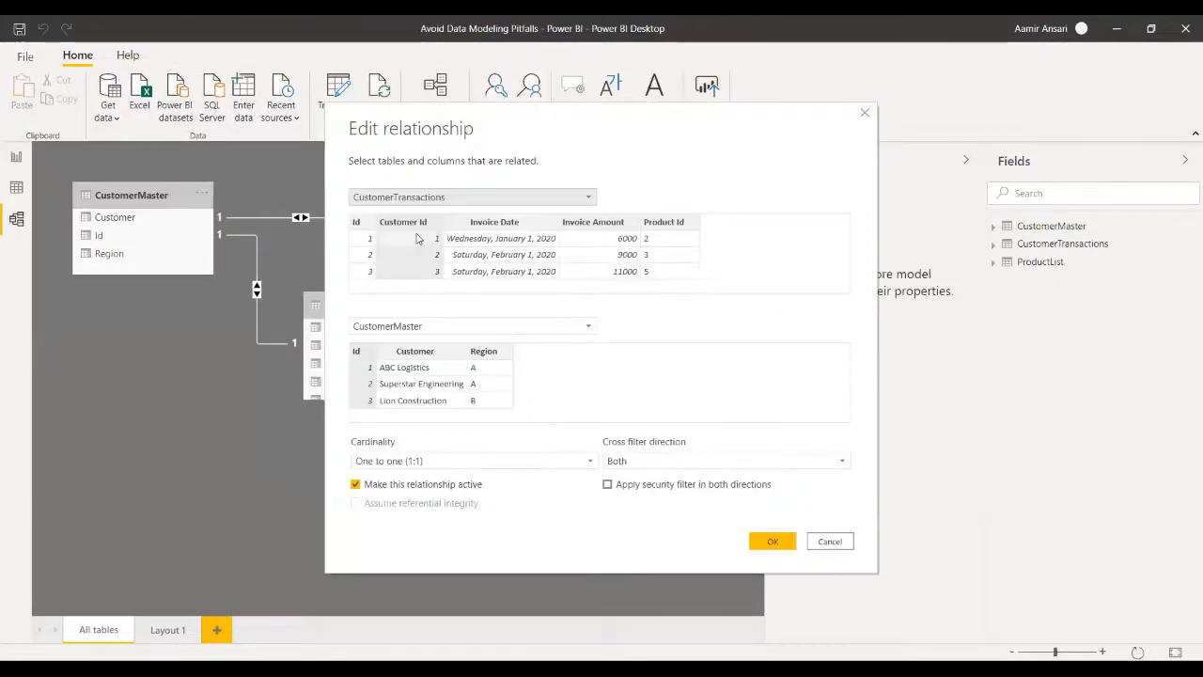
click(592, 459)
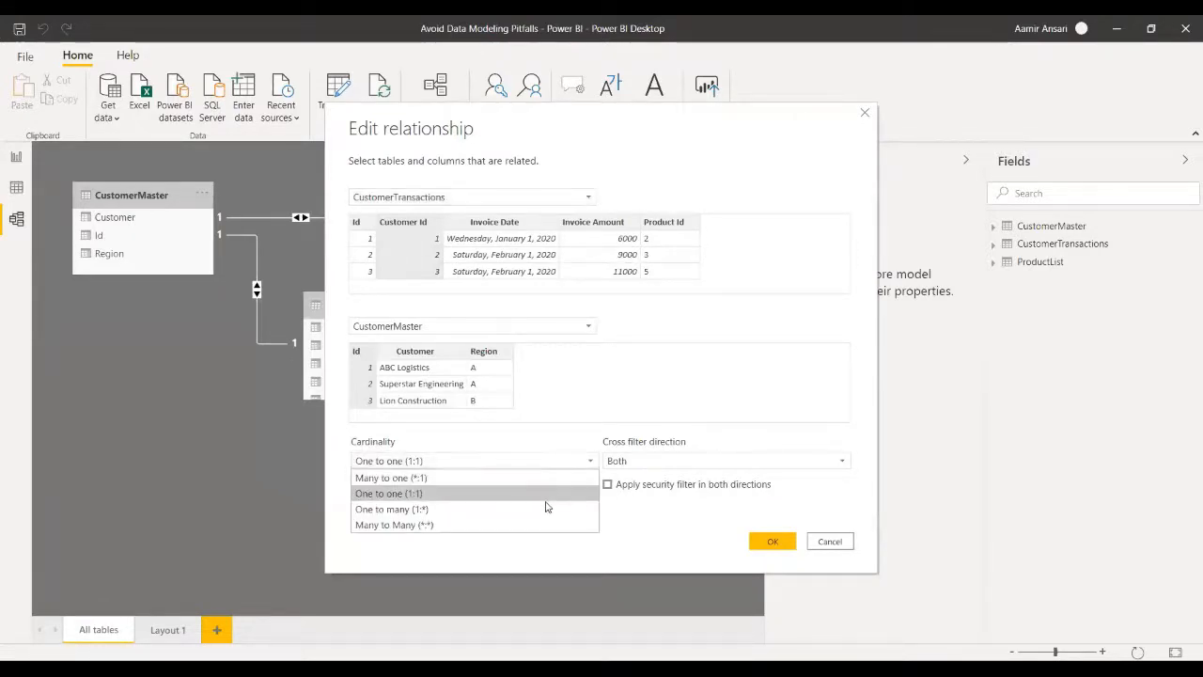
click(545, 508)
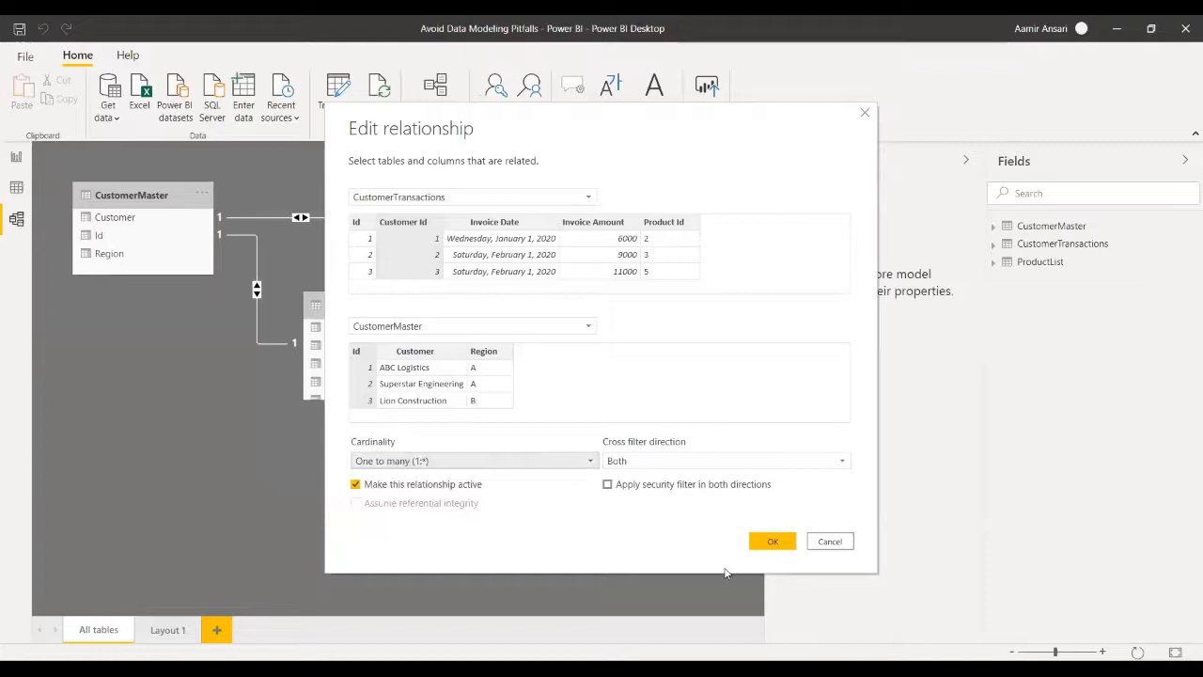
click(402, 461)
click(395, 511)
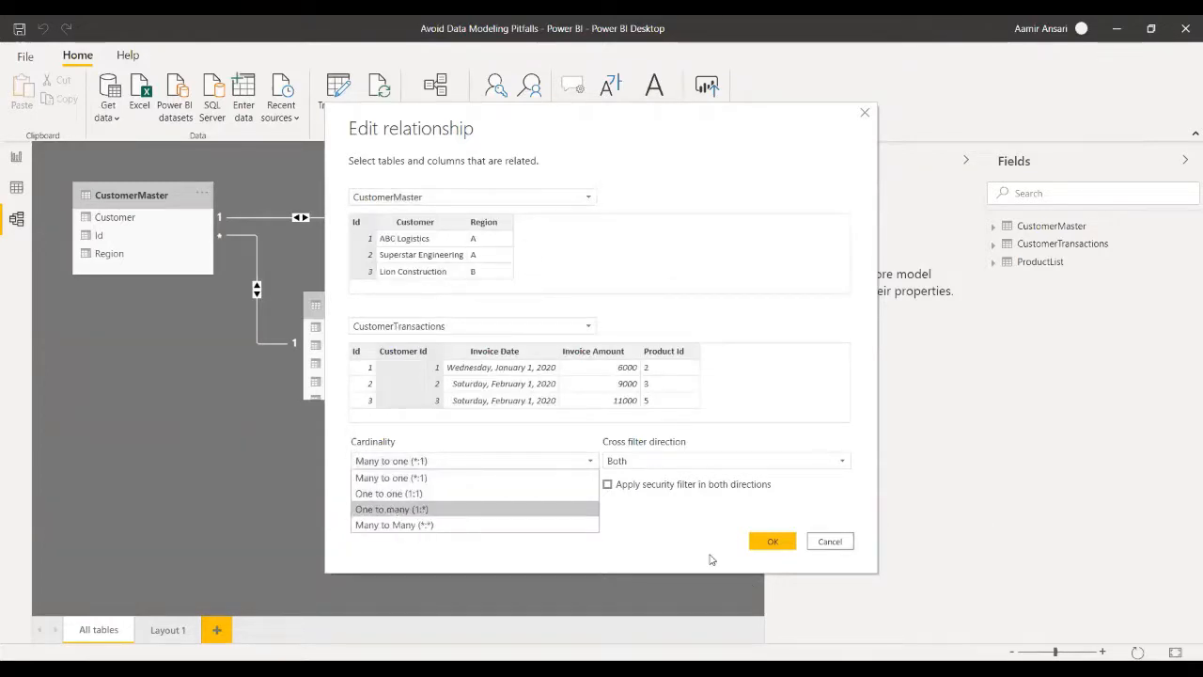
click(766, 540)
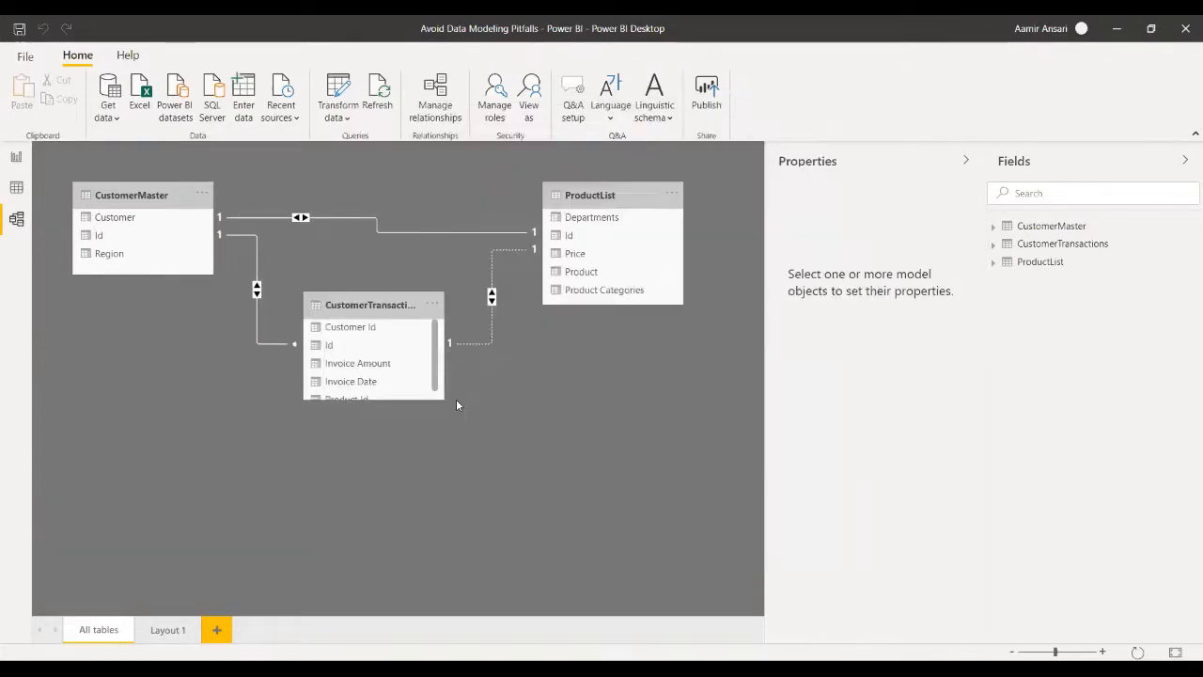
click(376, 92)
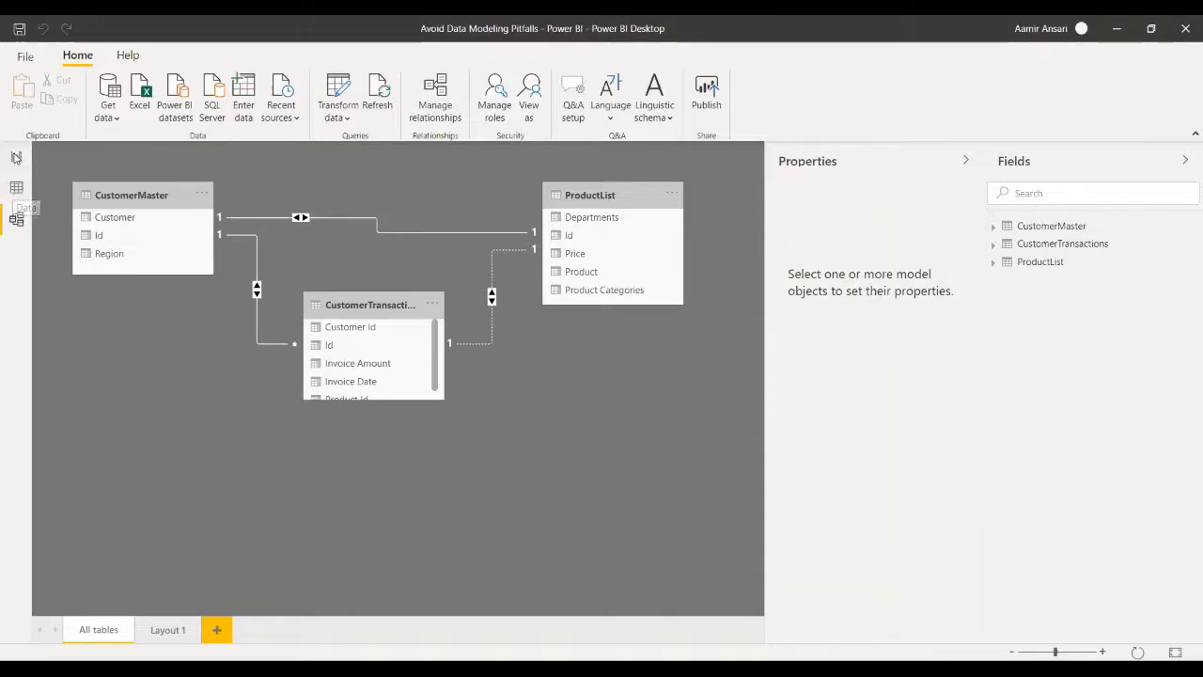
- Return to the report, make the transactions table on Page 1 slightly taller, and review the Sample Data page
click(15, 157)
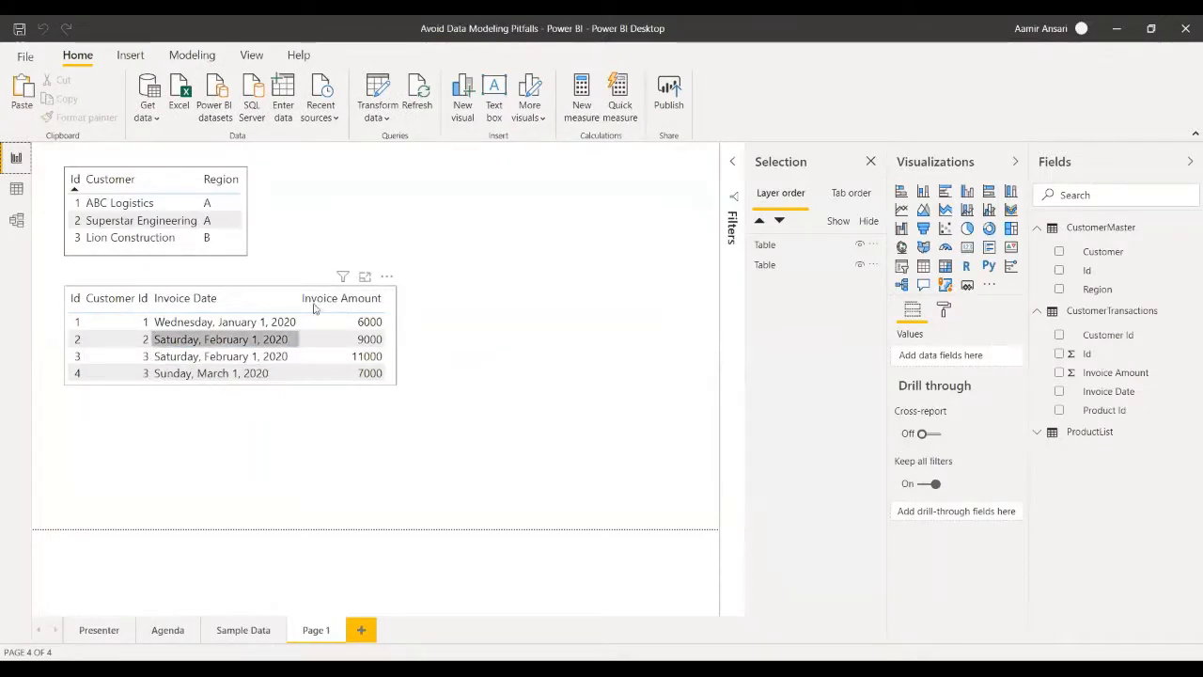
click(393, 376)
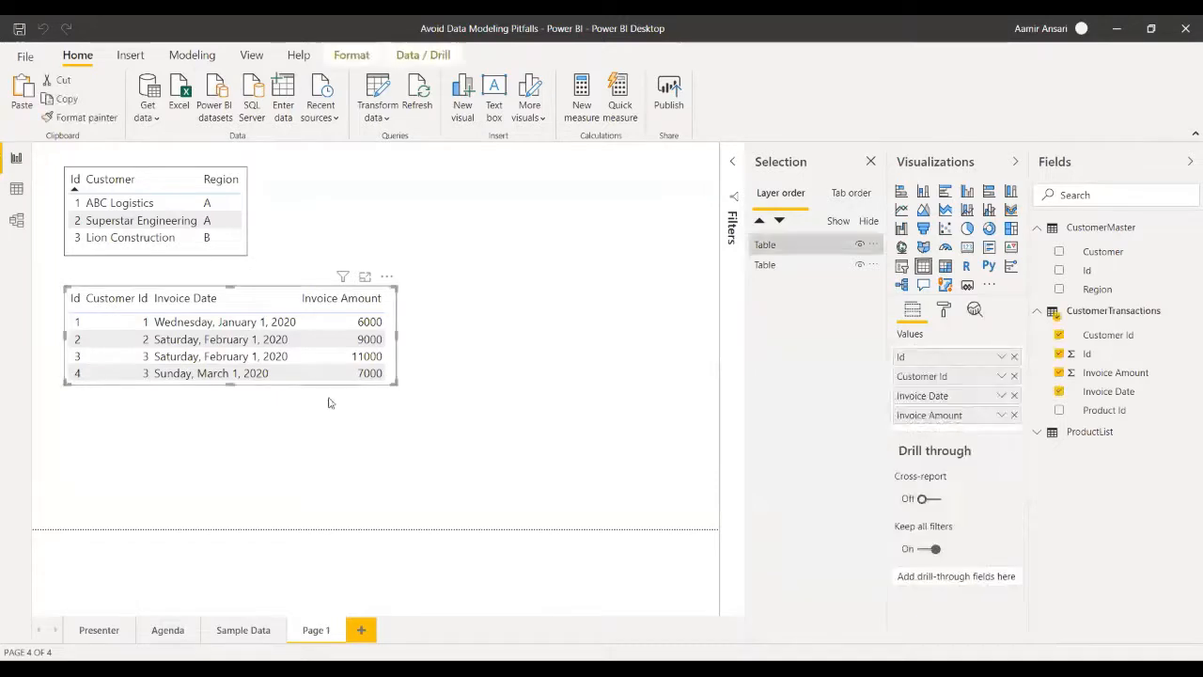
mouse_move(230, 383)
mouse_down()
mouse_move(228, 407)
mouse_move(228, 393)
mouse_up()
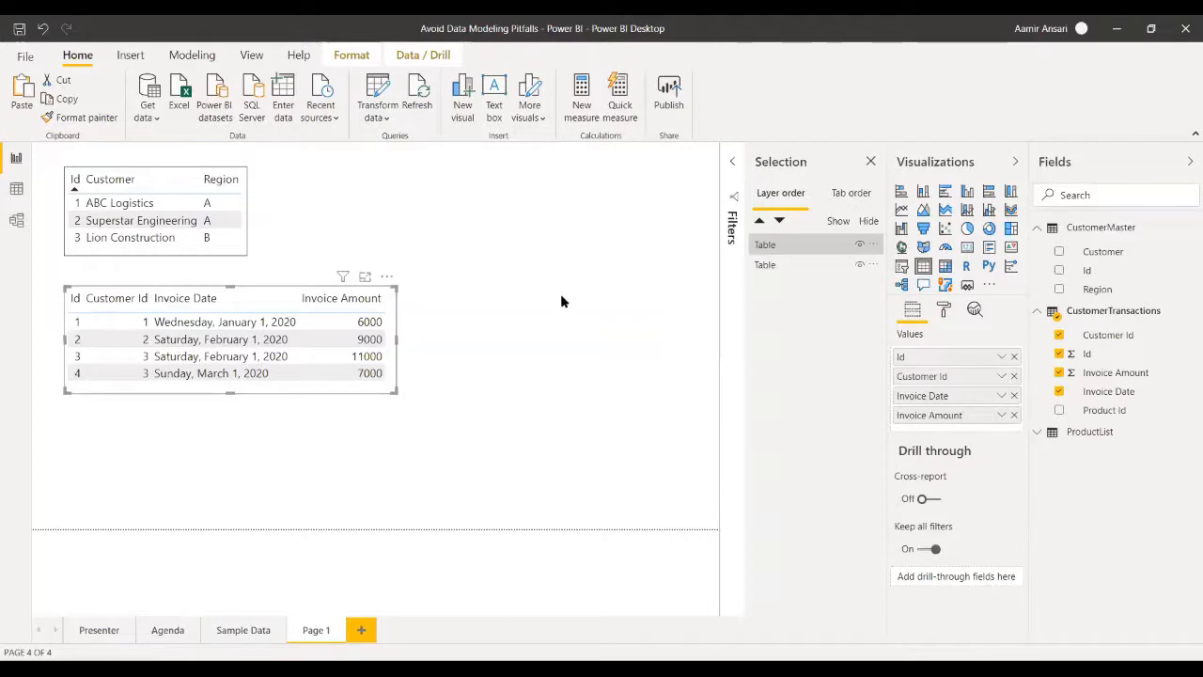
click(16, 162)
click(232, 631)
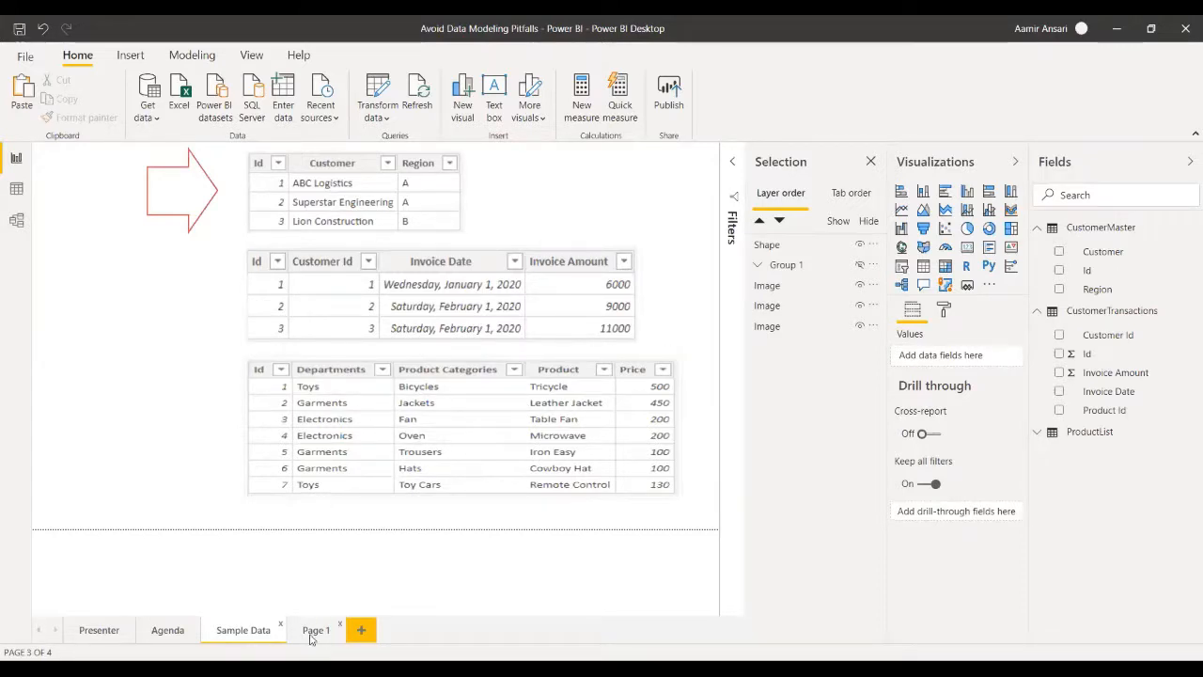
- Add a new report page and place an empty table visual near the middle of its canvas
click(362, 632)
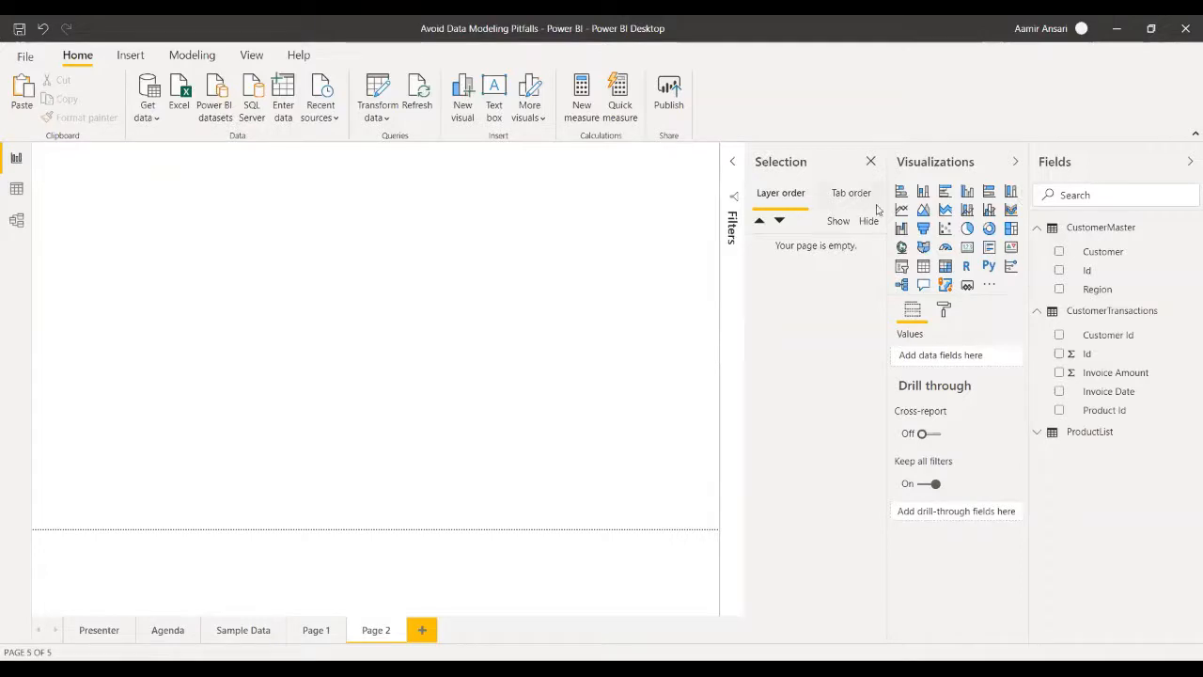
click(923, 267)
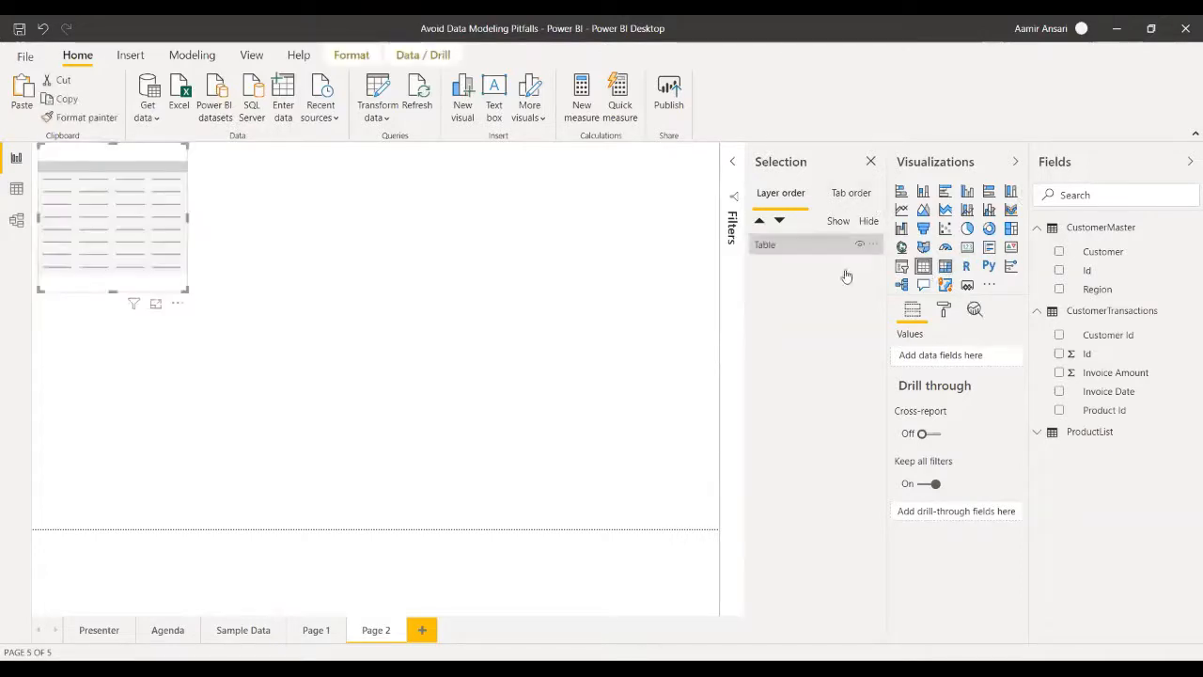
drag(111, 190, 301, 279)
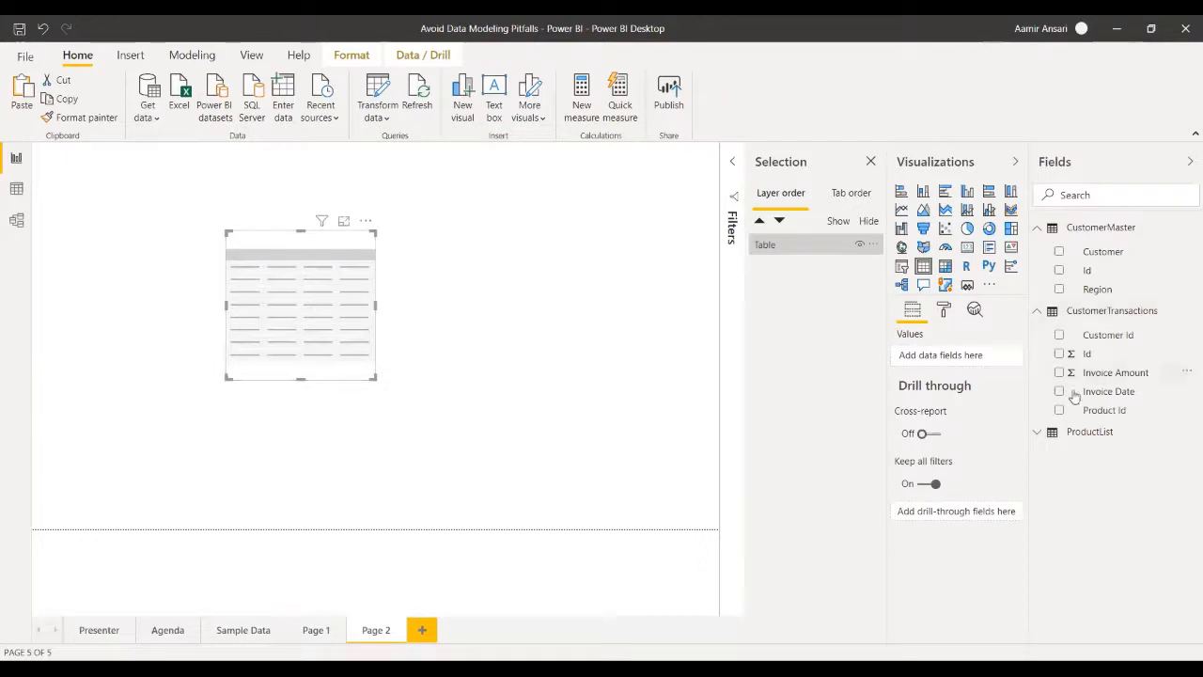
- Fill the table with the ProductList fields Id, Departments, Product Categories, Product and Price, and resize it to fit the columns
click(1038, 228)
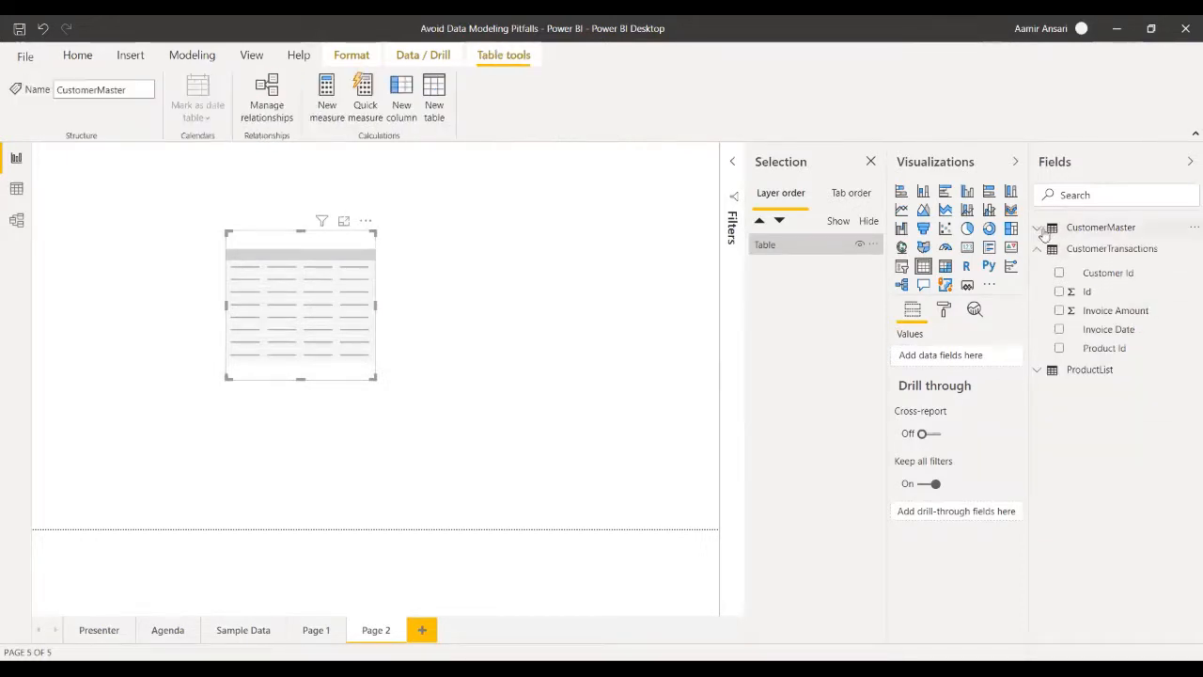
click(1037, 249)
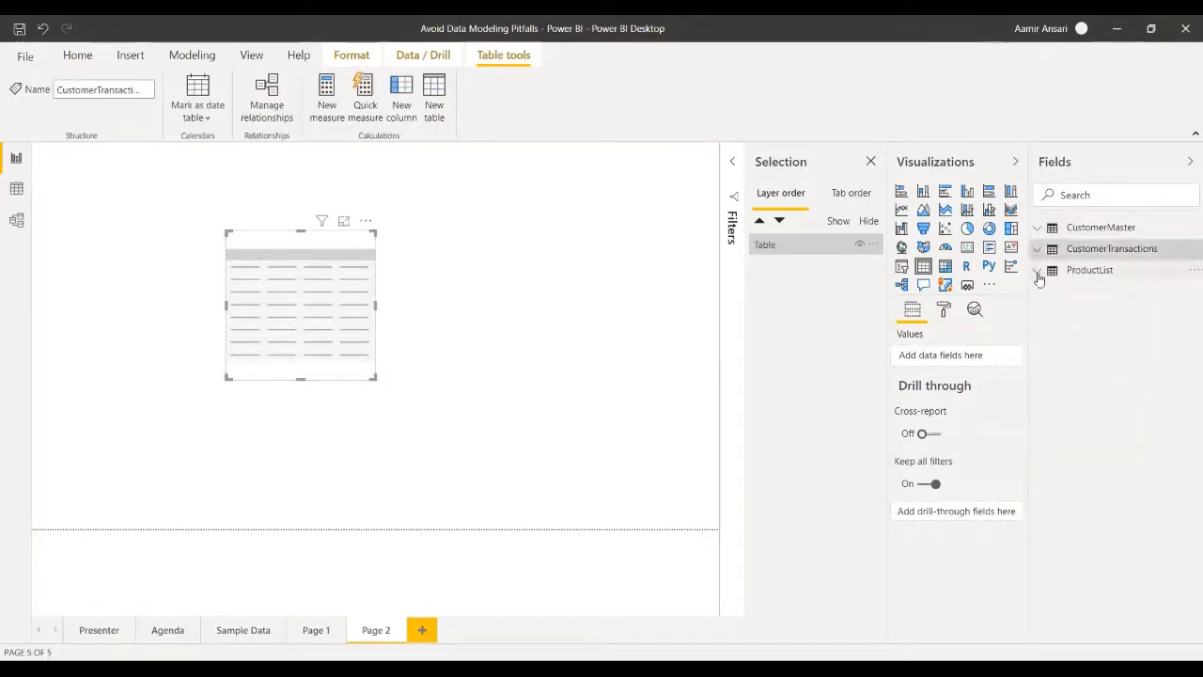
click(1038, 271)
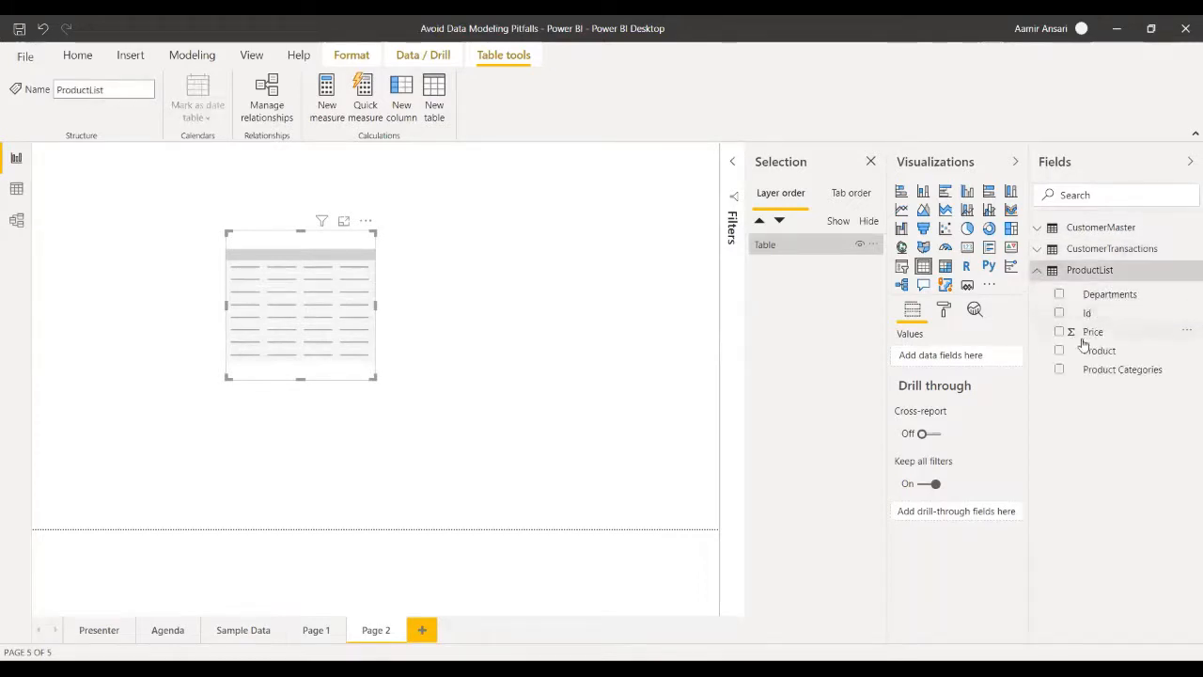
click(1059, 314)
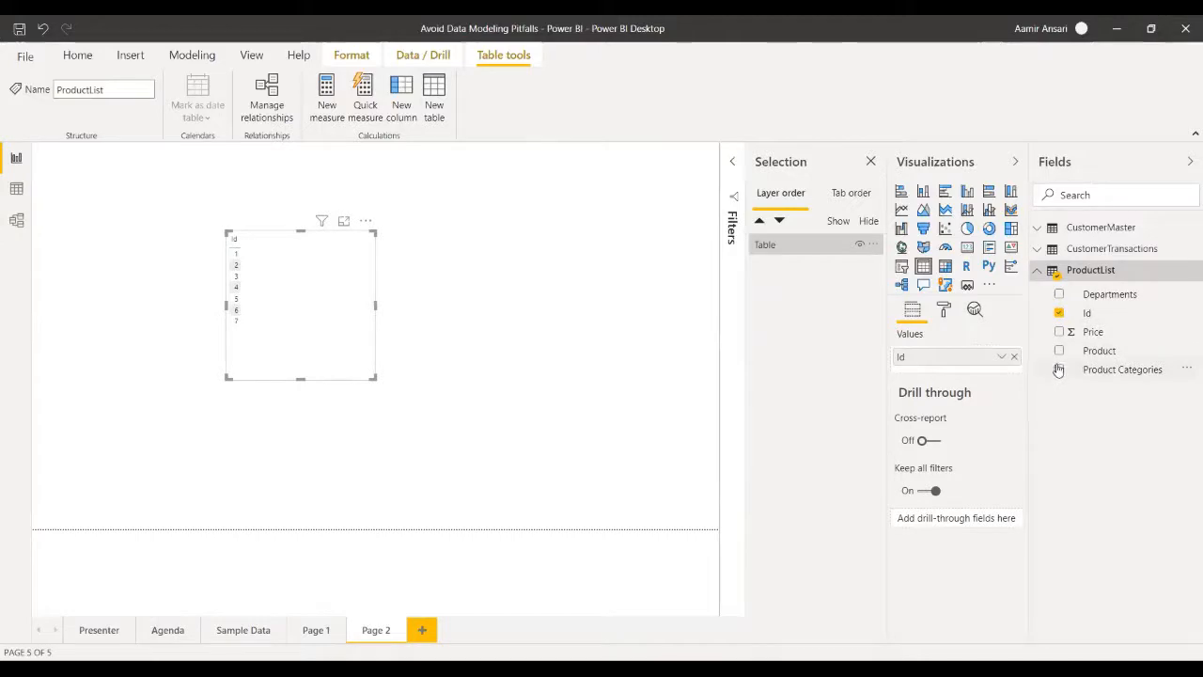
click(1060, 296)
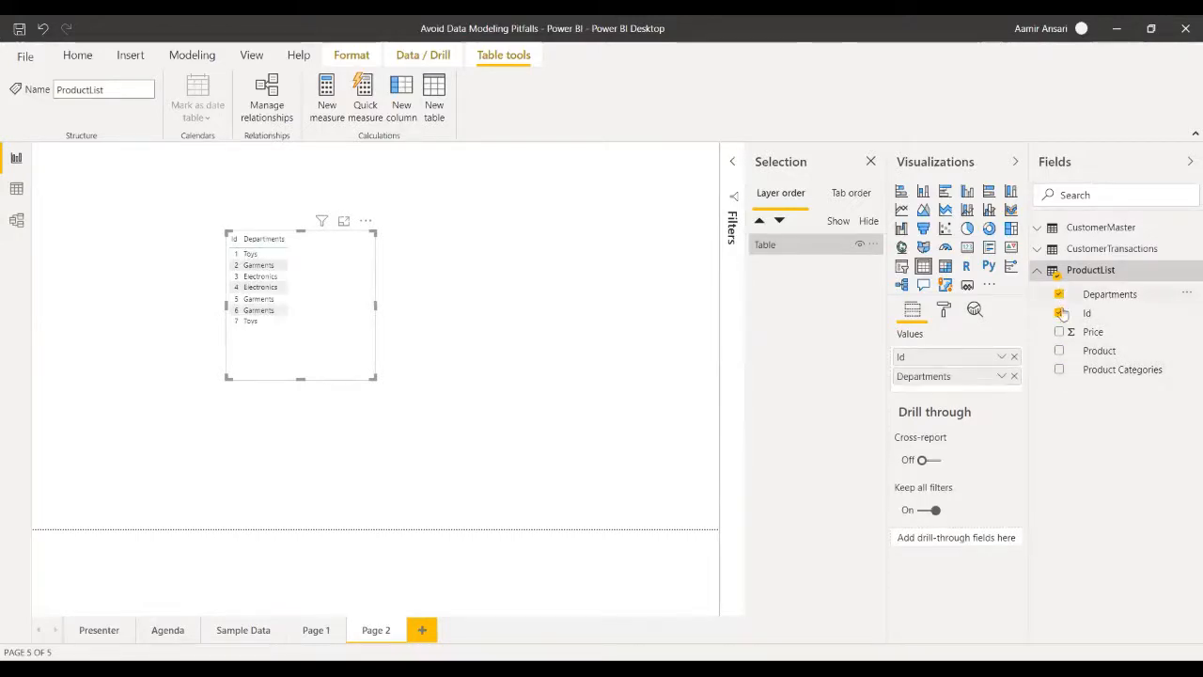
click(1059, 371)
click(1059, 351)
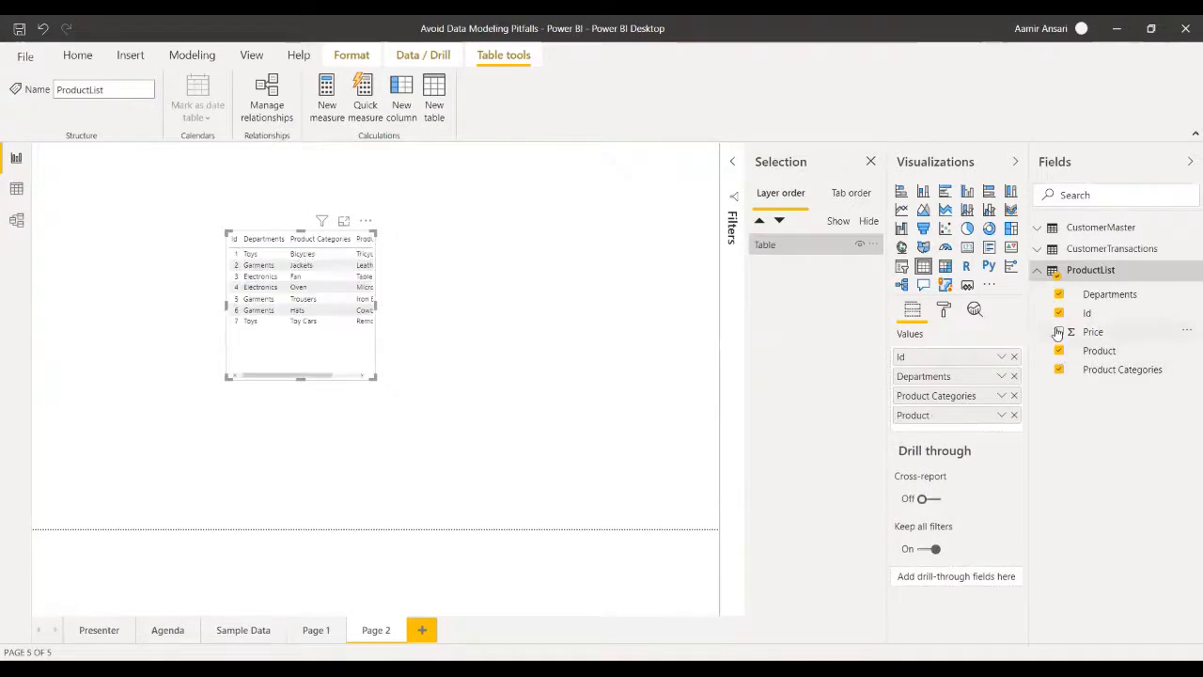
click(1058, 333)
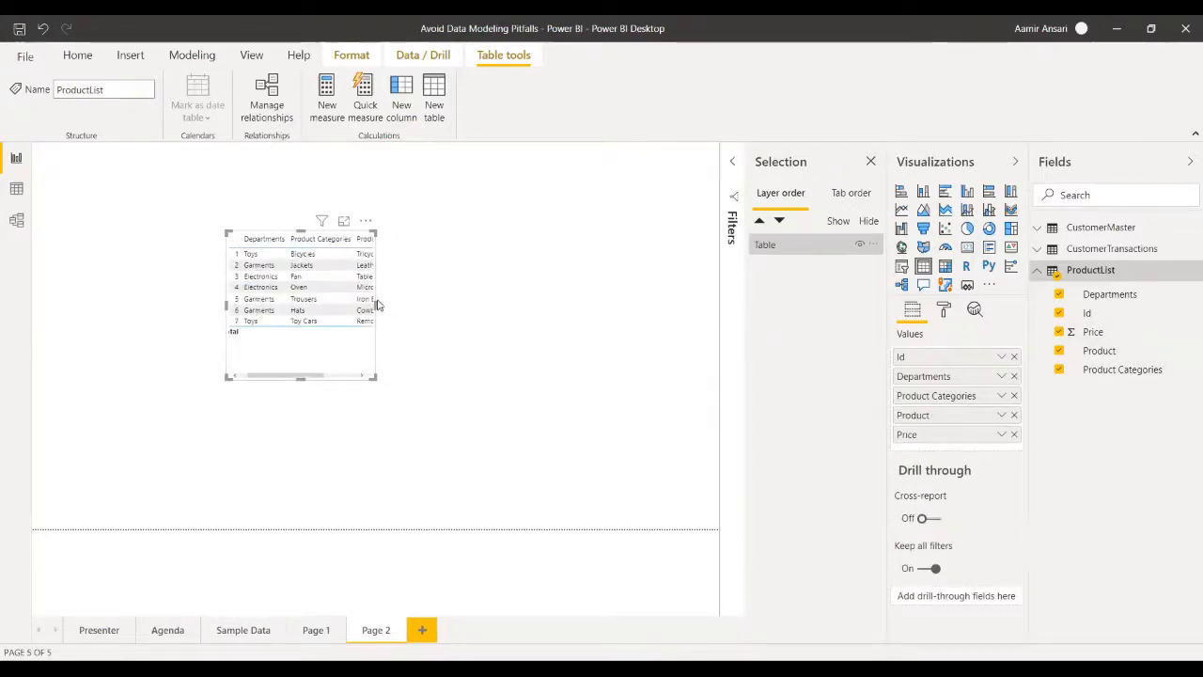
drag(374, 301, 507, 330)
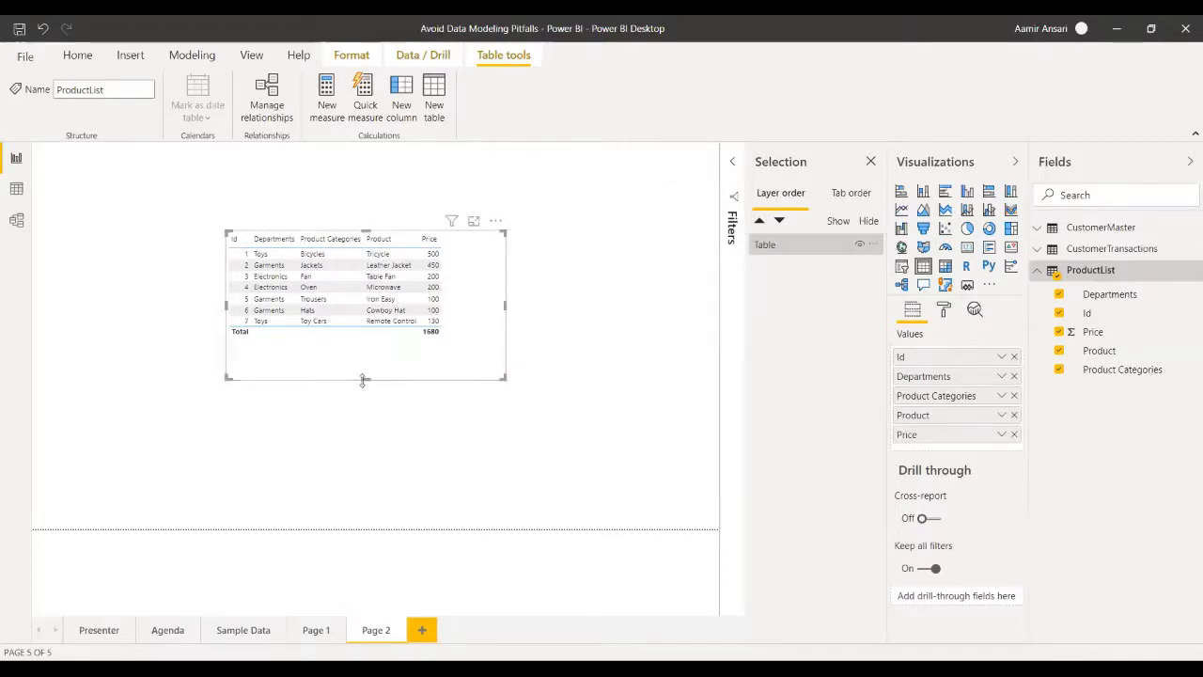
drag(367, 381, 366, 353)
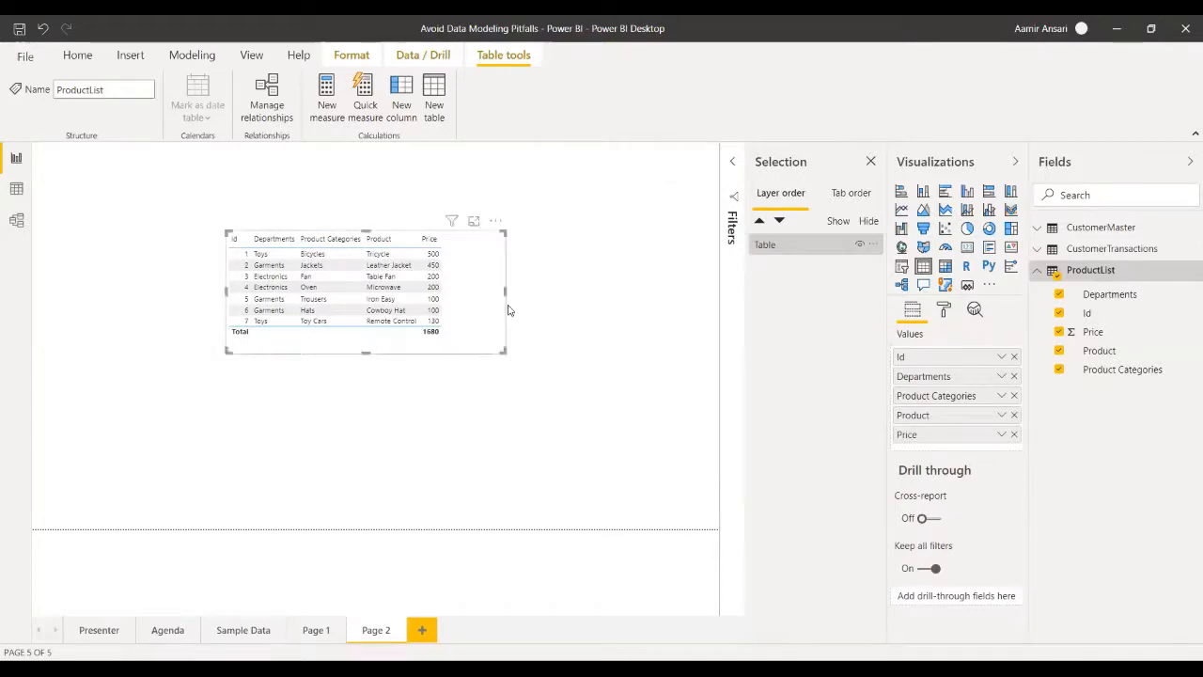
- Set the product table's grid text size to 16 pt, and enlarge and reposition it so every row fits near the page's upper edge
click(947, 311)
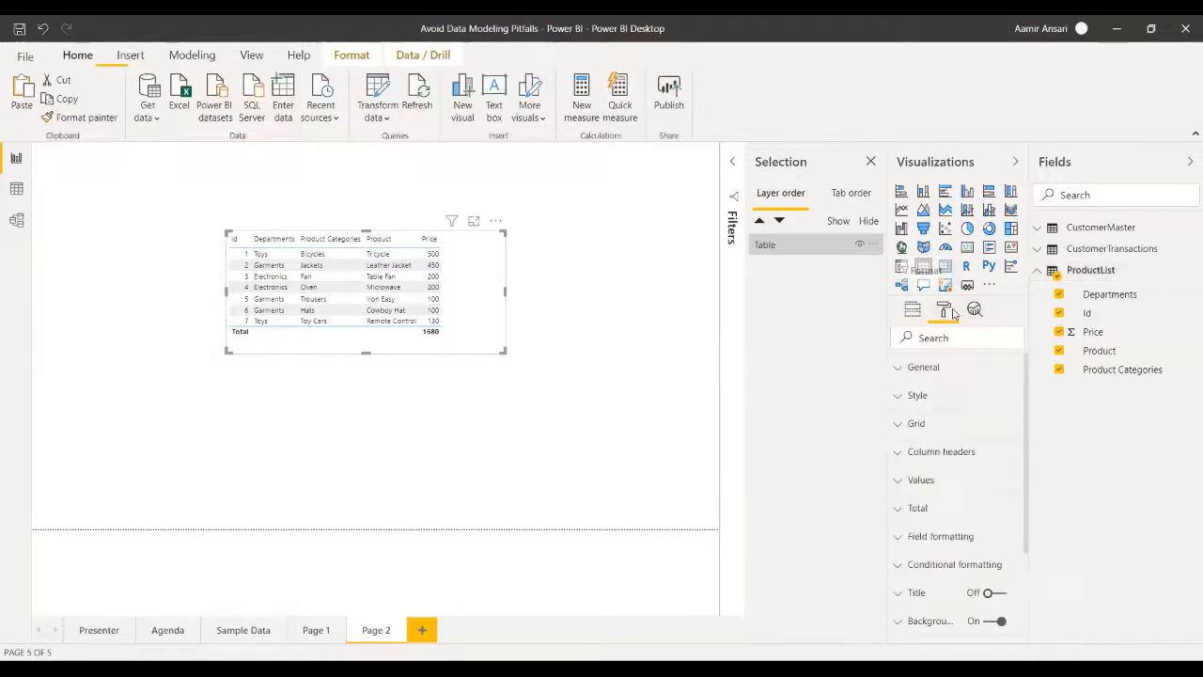
click(895, 428)
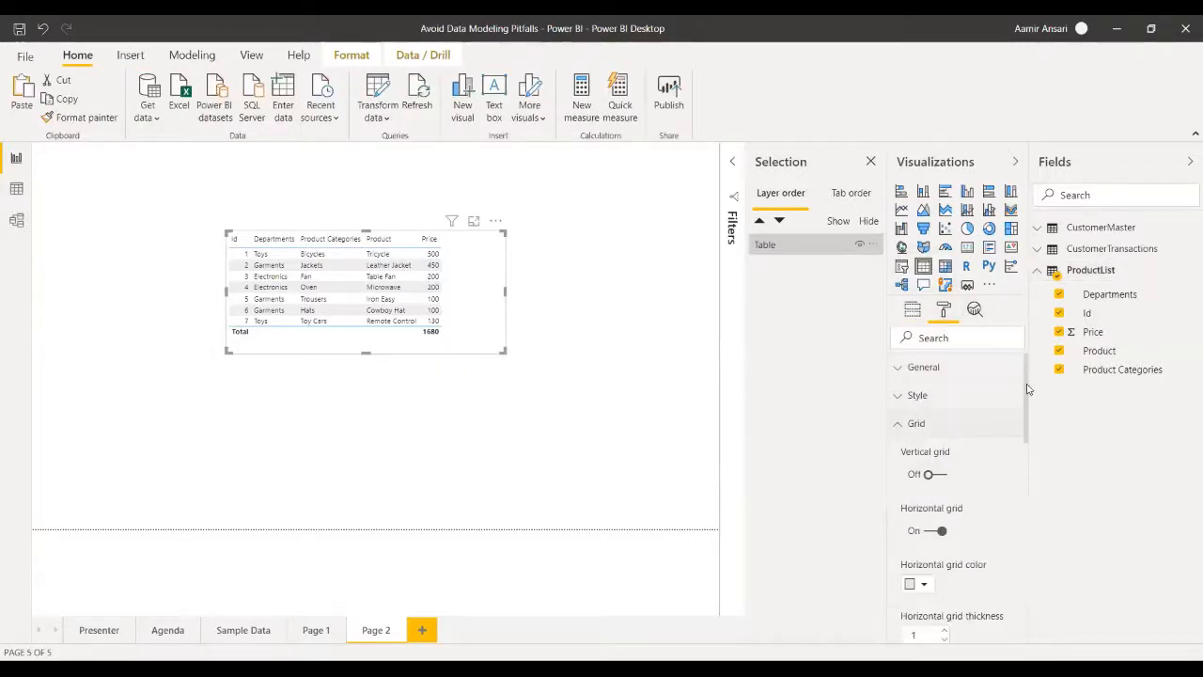
drag(1031, 398, 1029, 509)
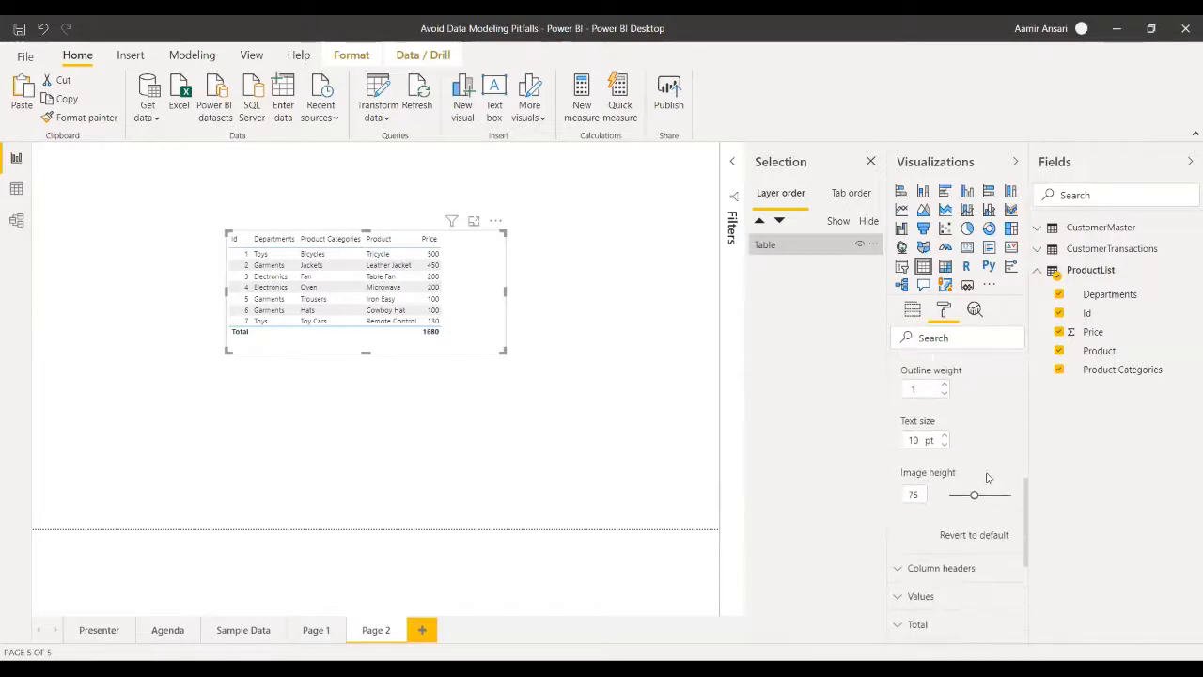
double_click(913, 439)
text(16)
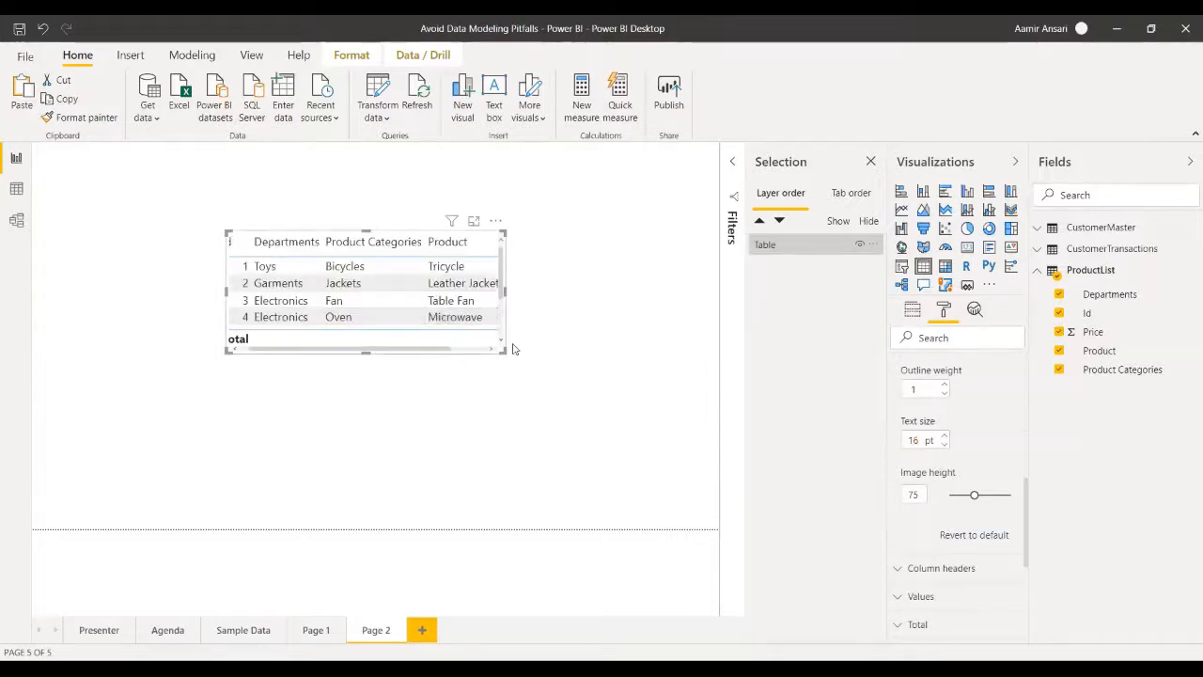
drag(505, 350, 565, 403)
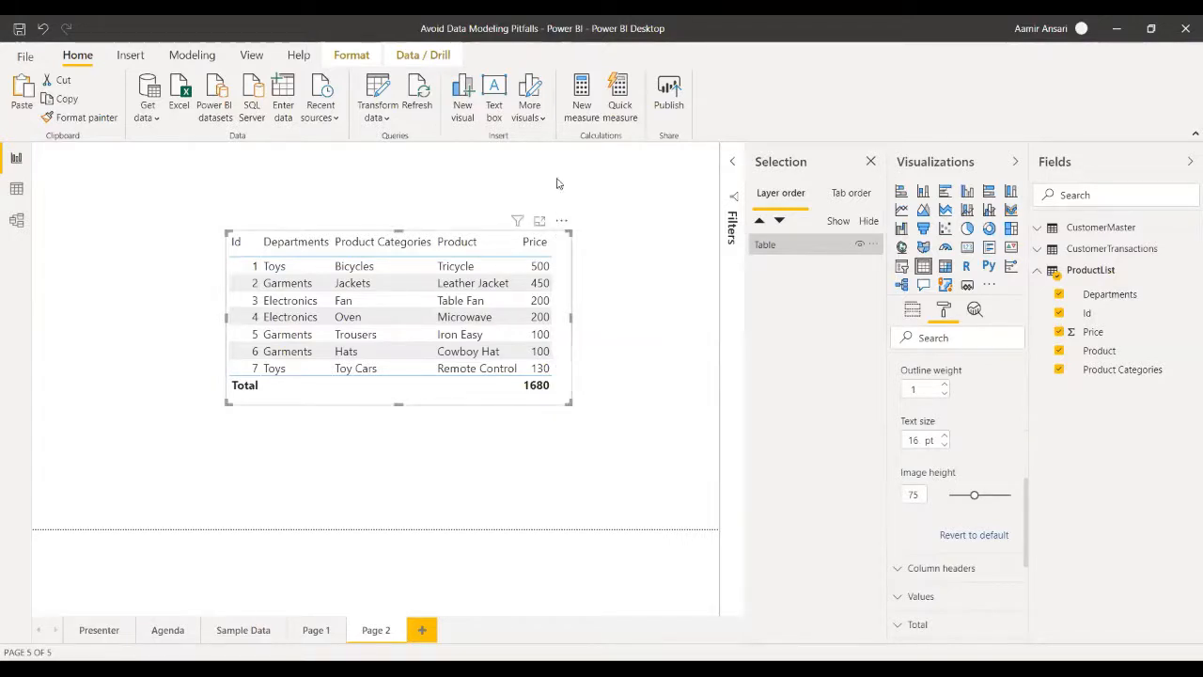
drag(559, 227, 555, 168)
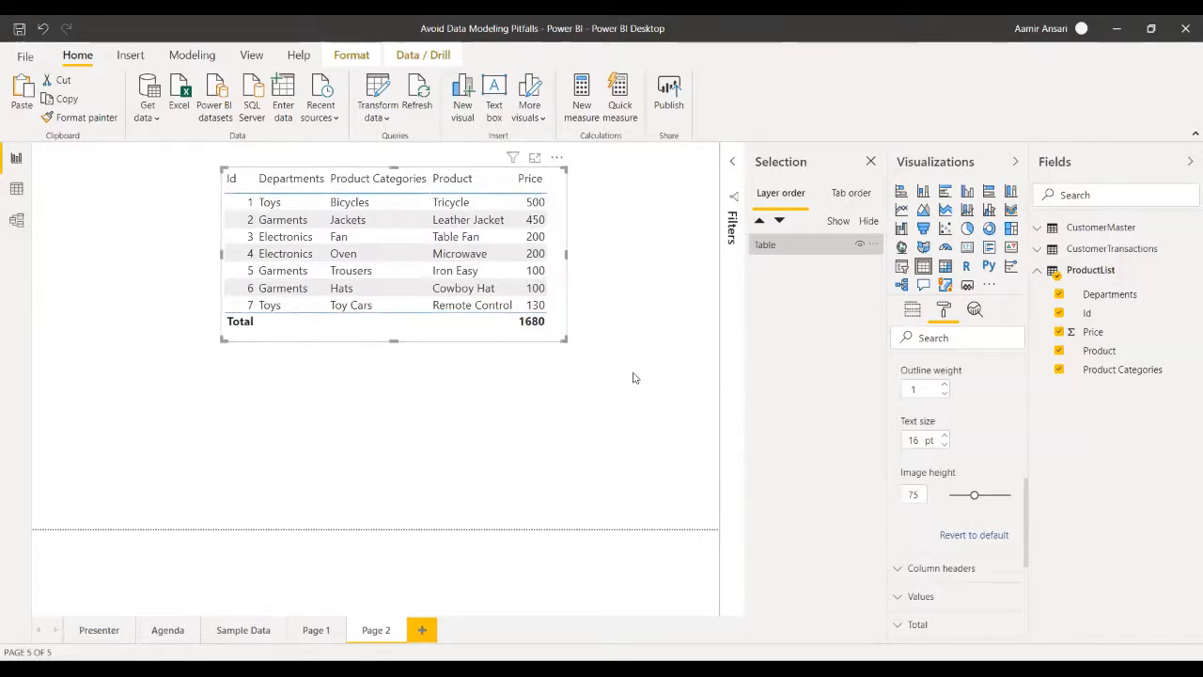
- Add a Departments slicer beside the product table, aligned with the table's upper edge, and shorten it to fit its items
click(603, 408)
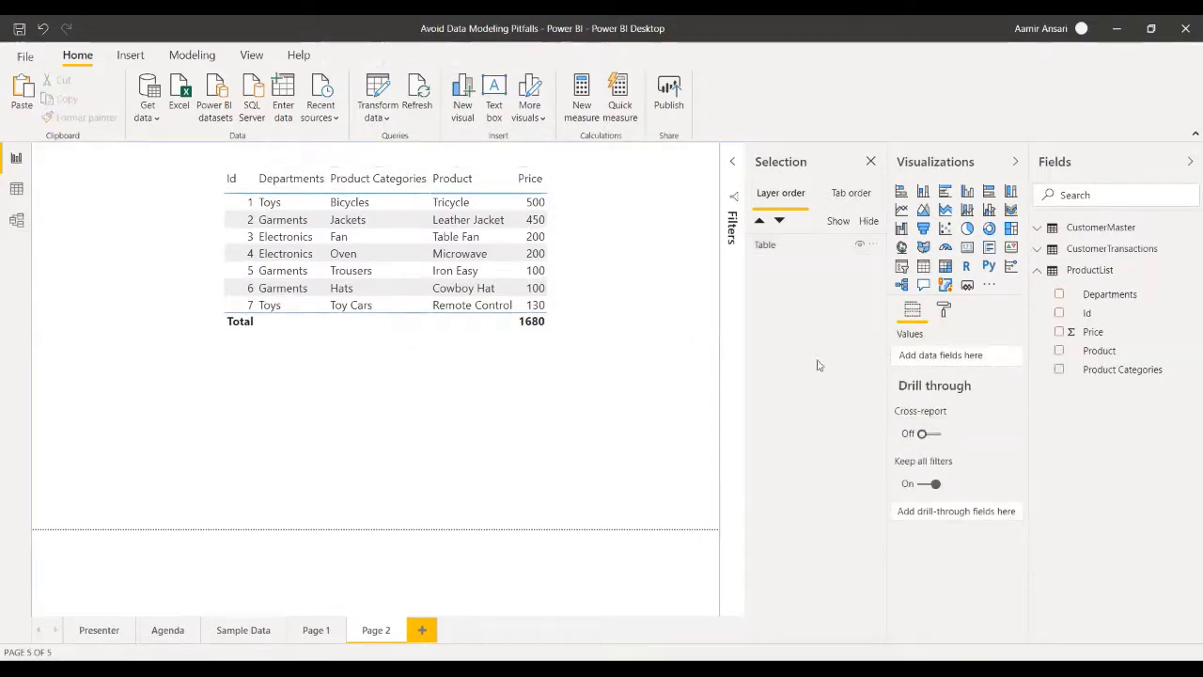
click(902, 268)
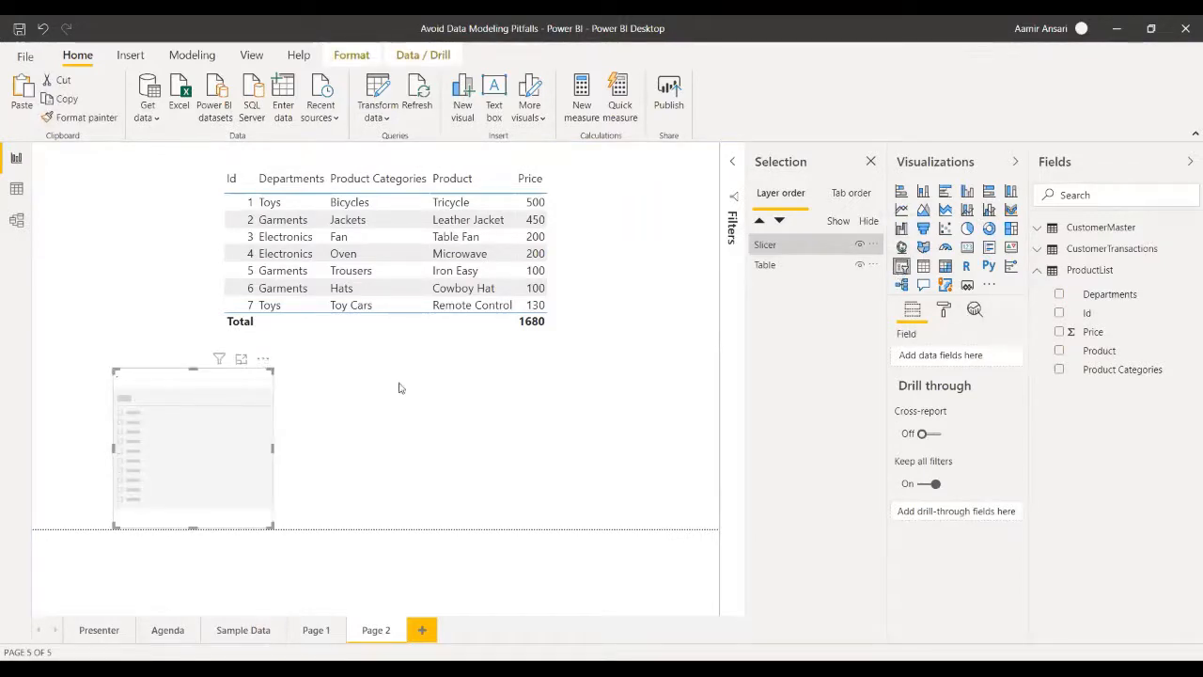
drag(163, 375, 99, 175)
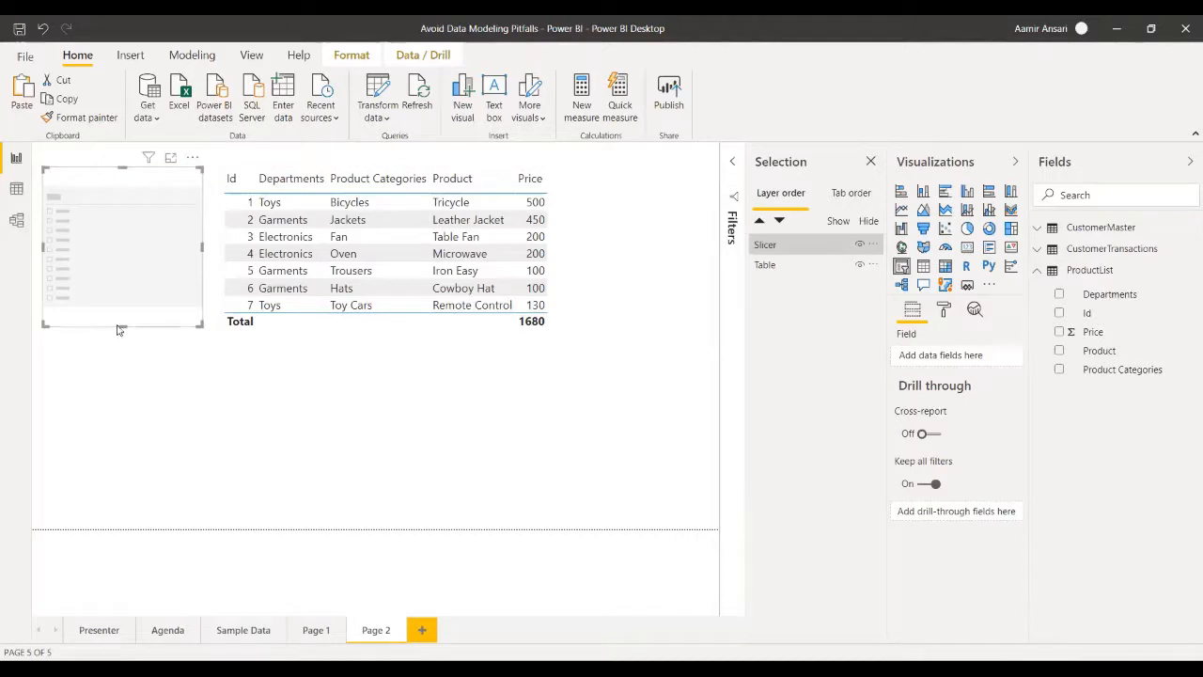
drag(122, 326, 122, 303)
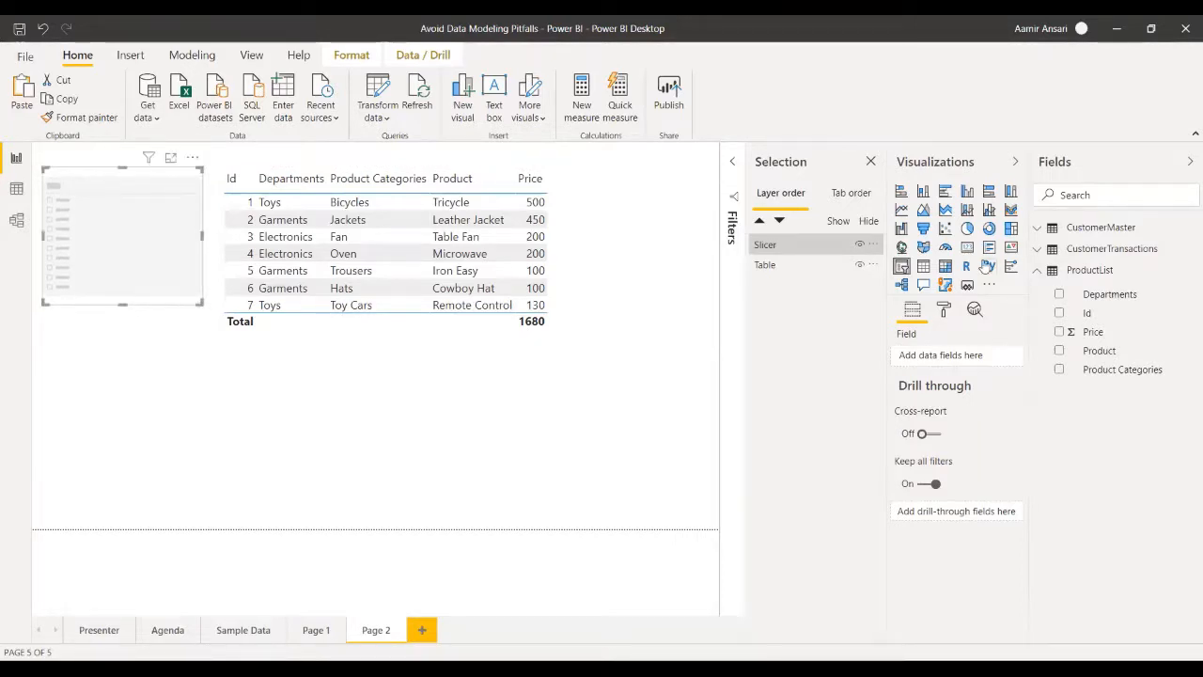
drag(977, 350, 951, 358)
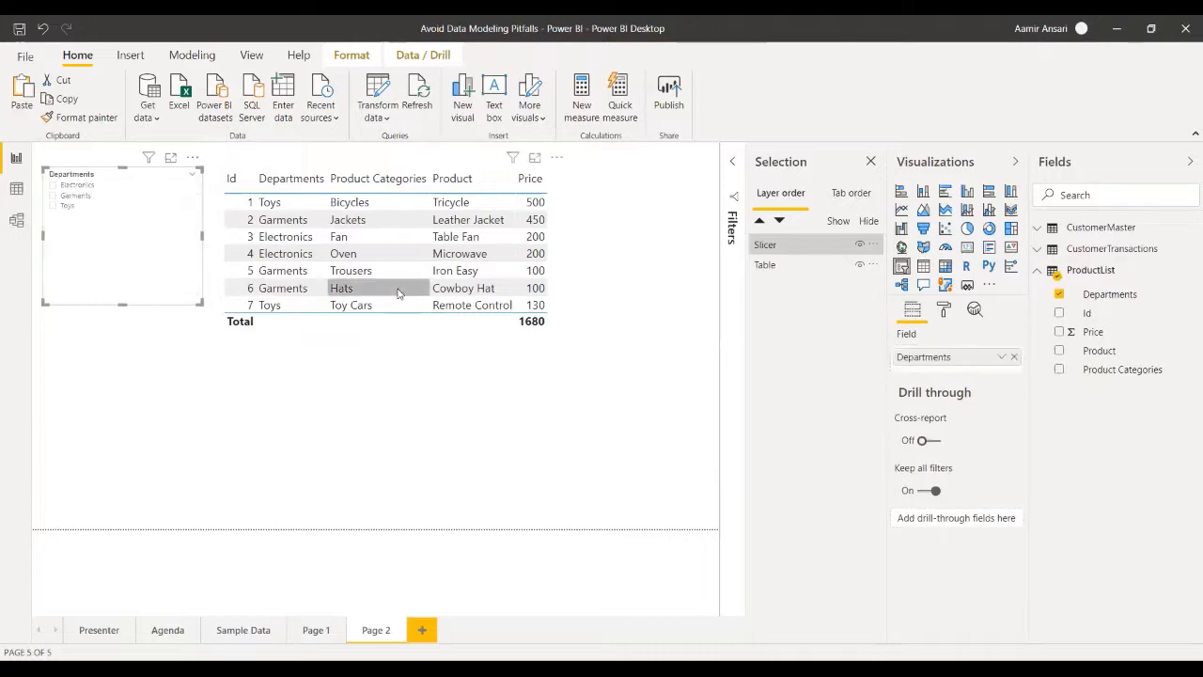
drag(123, 304, 131, 234)
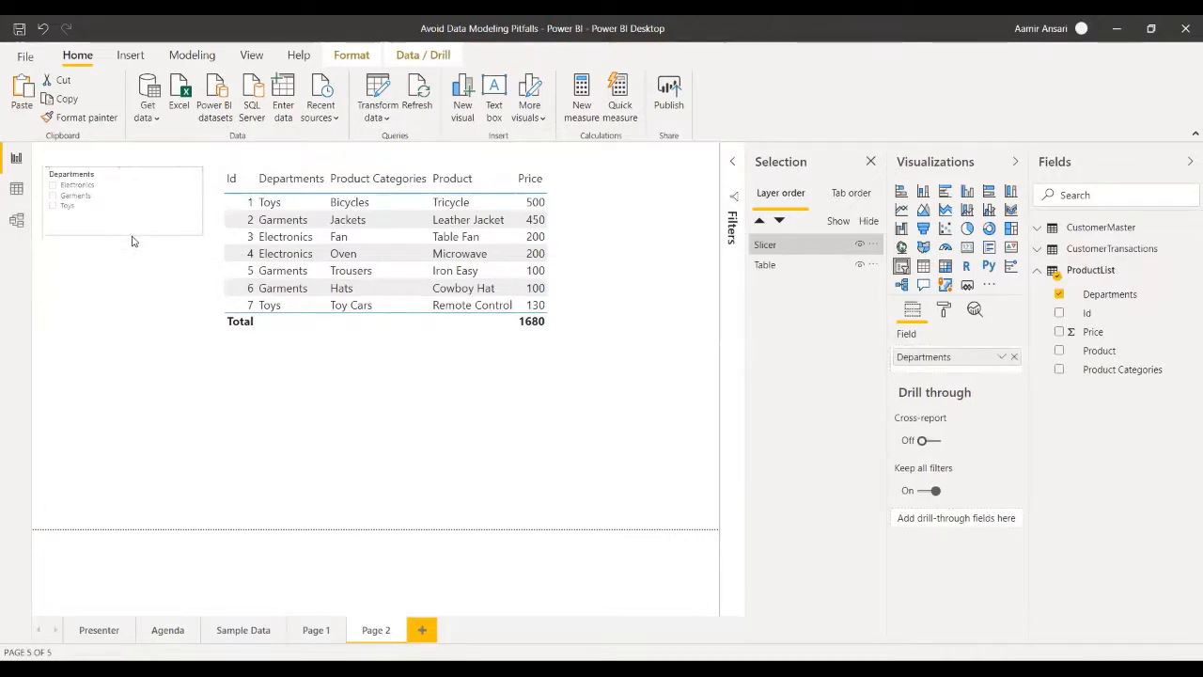
click(373, 426)
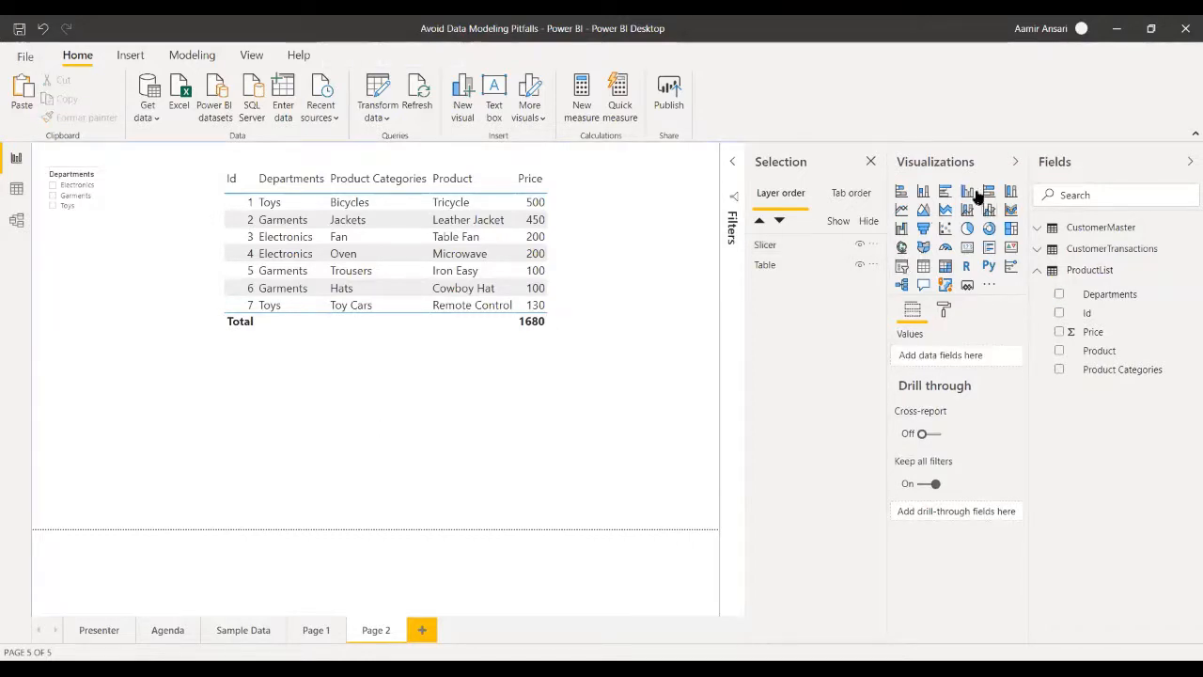
- Duplicate the Departments slicer, place the copy directly below the original, and replace its field with Product Categories
click(129, 180)
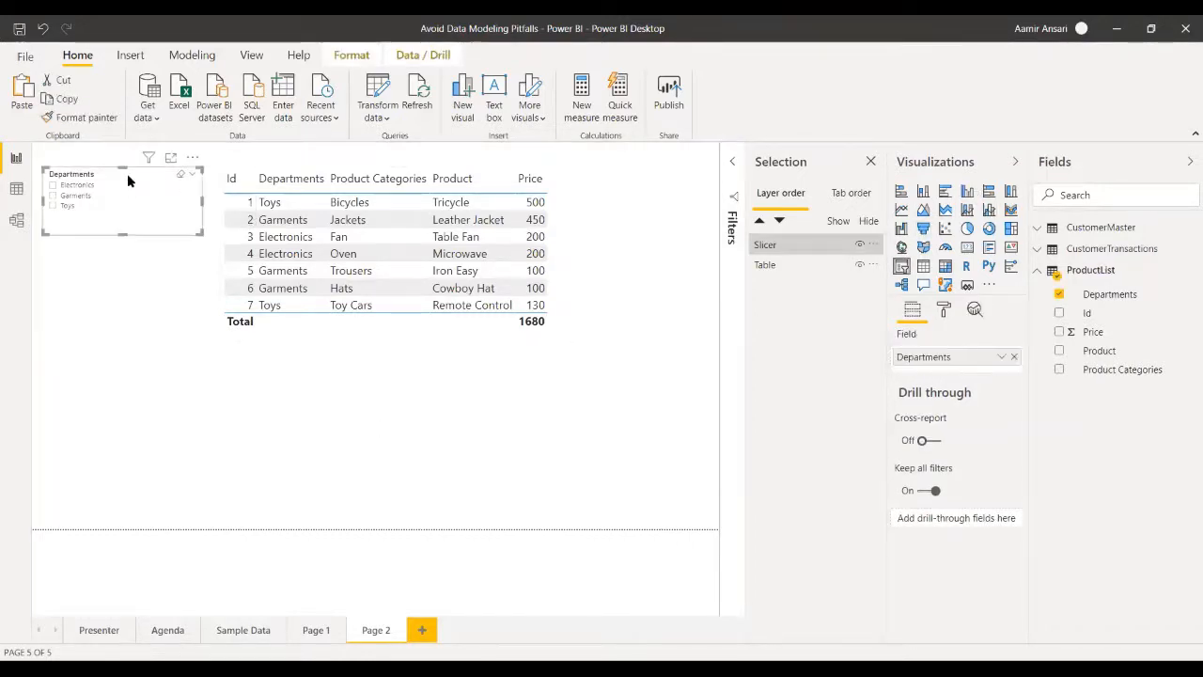
click(110, 297)
key(ctrl+v)
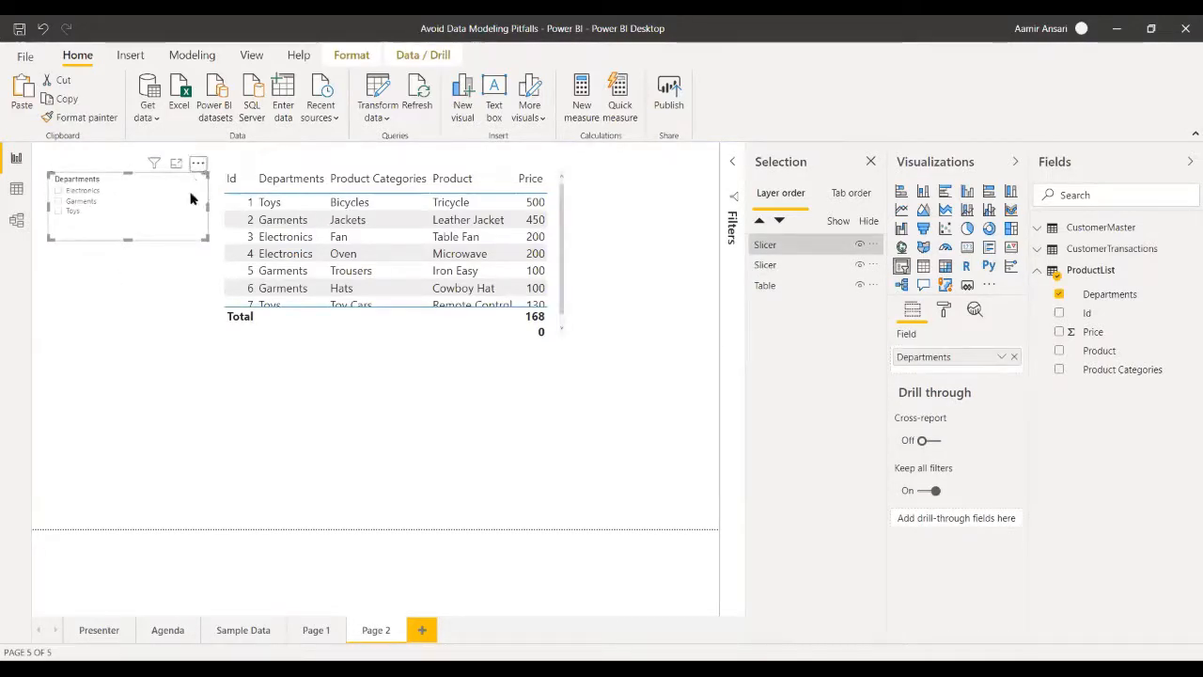
drag(197, 166, 193, 237)
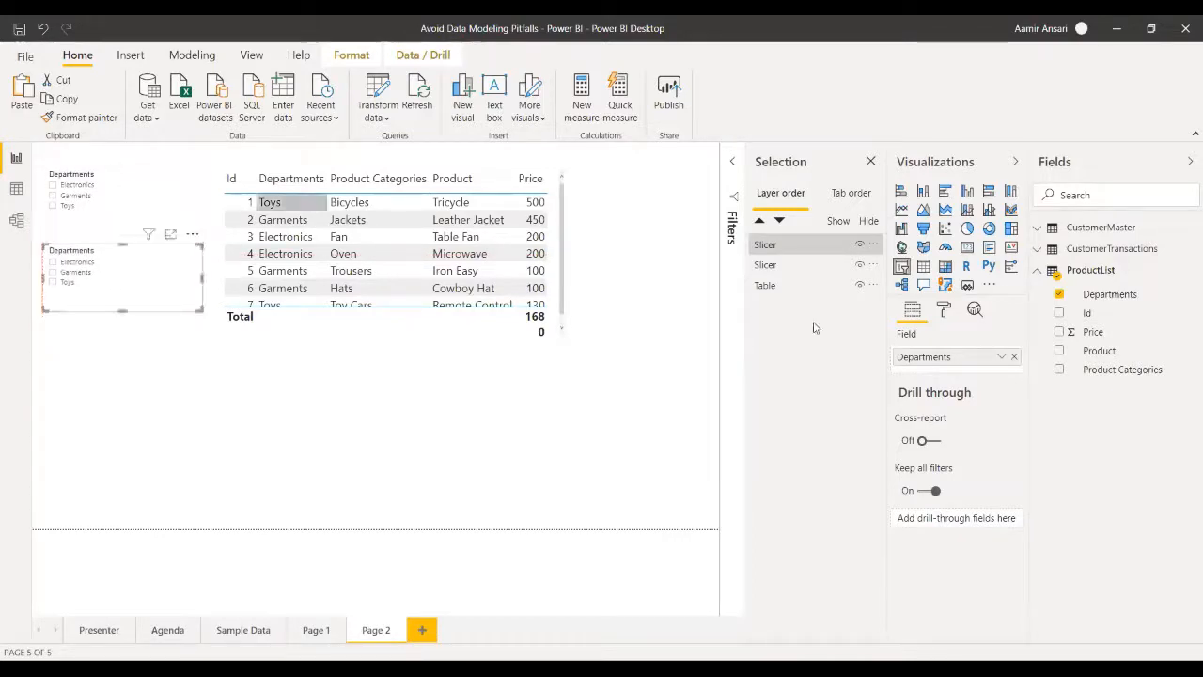
click(1015, 359)
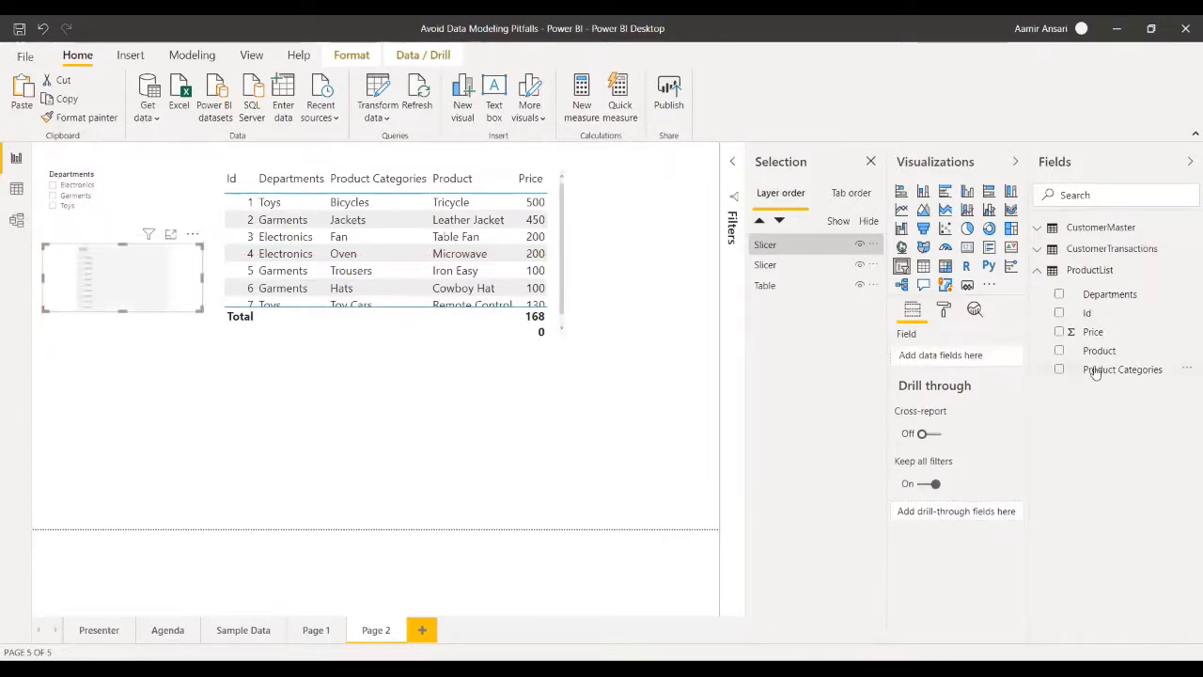
drag(1098, 369, 977, 355)
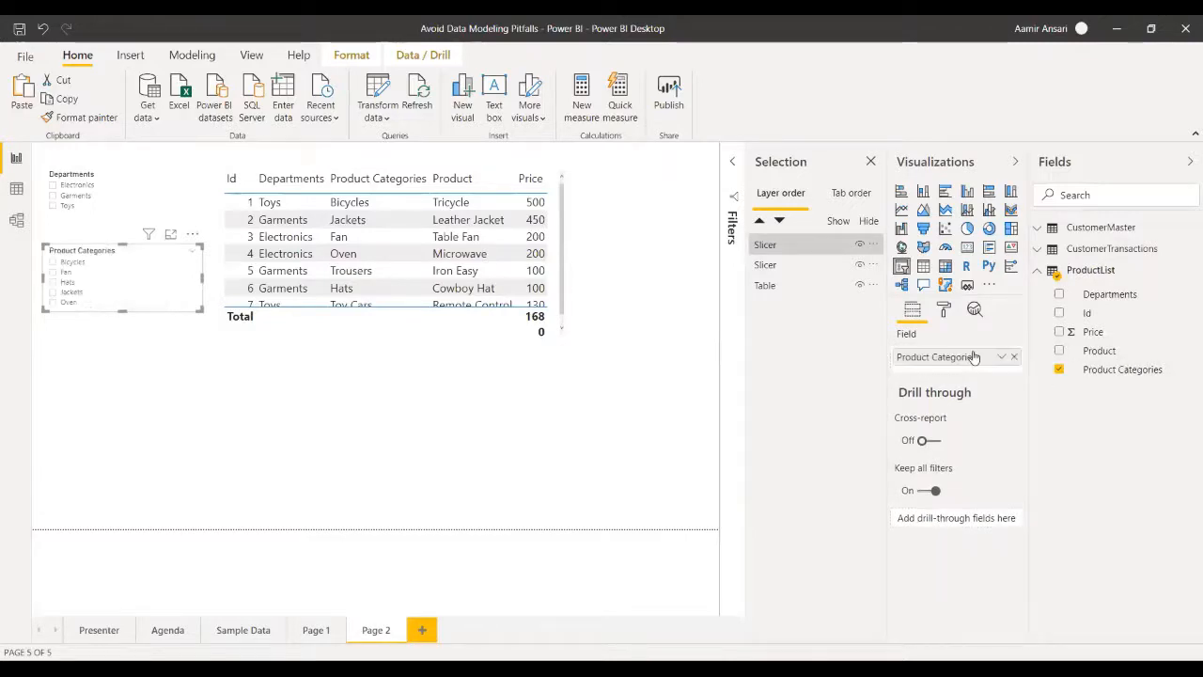
- Lengthen the Product Categories slicer so that all of its items fit without scrolling
drag(197, 313, 201, 334)
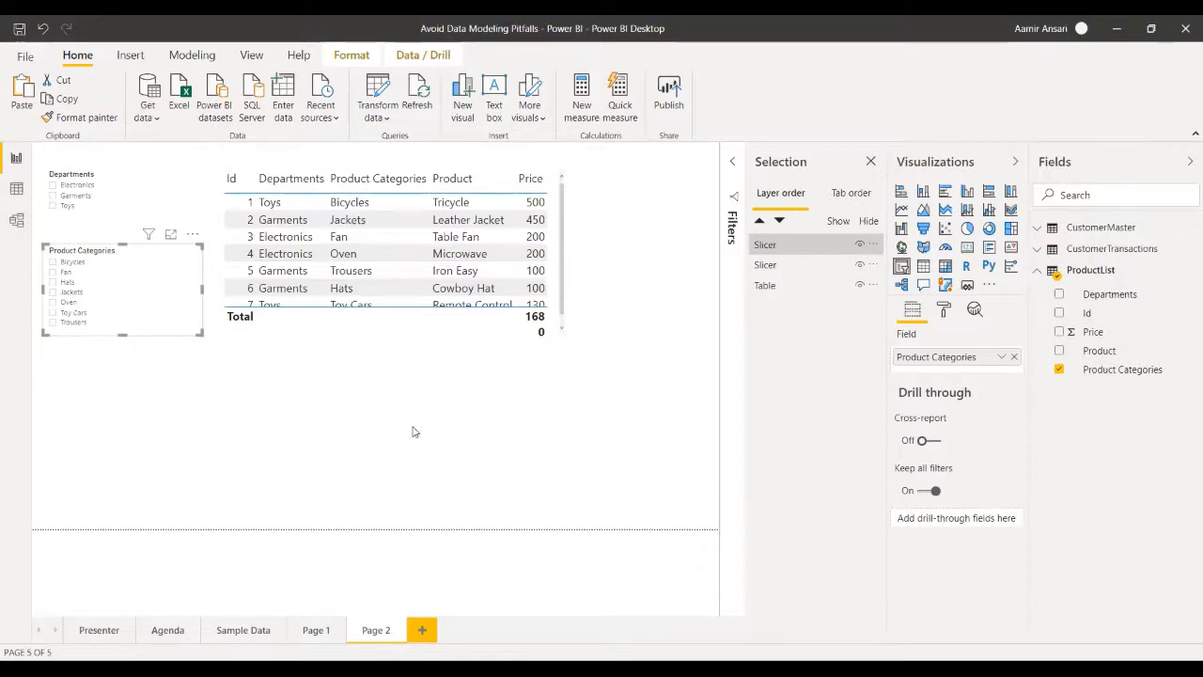
click(526, 367)
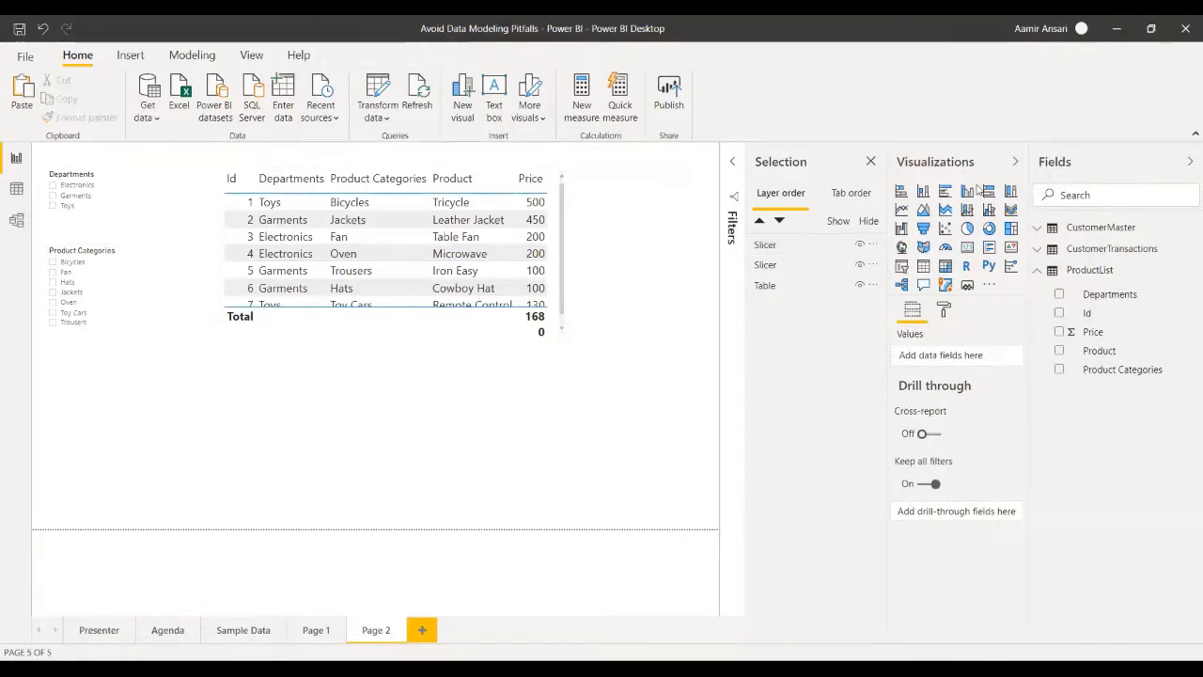
- Add a stacked column chart of Price by Product Categories directly below the product table, enlarged to match the table's width
click(923, 192)
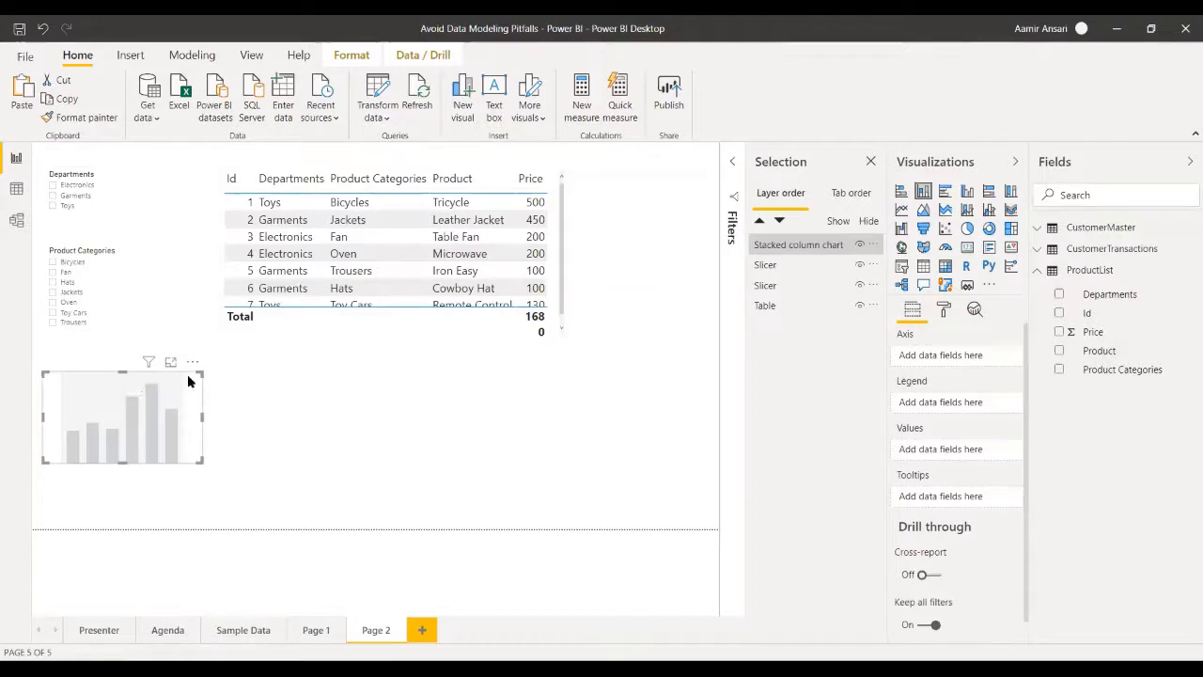
drag(187, 374, 369, 365)
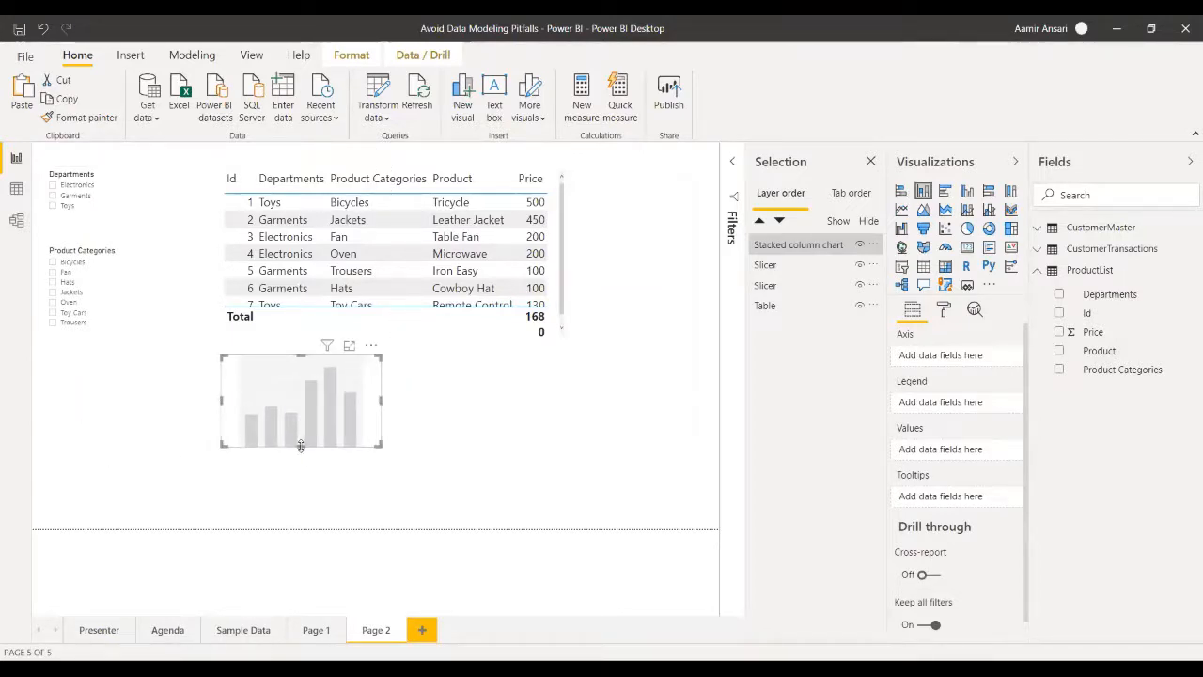
drag(301, 445, 301, 486)
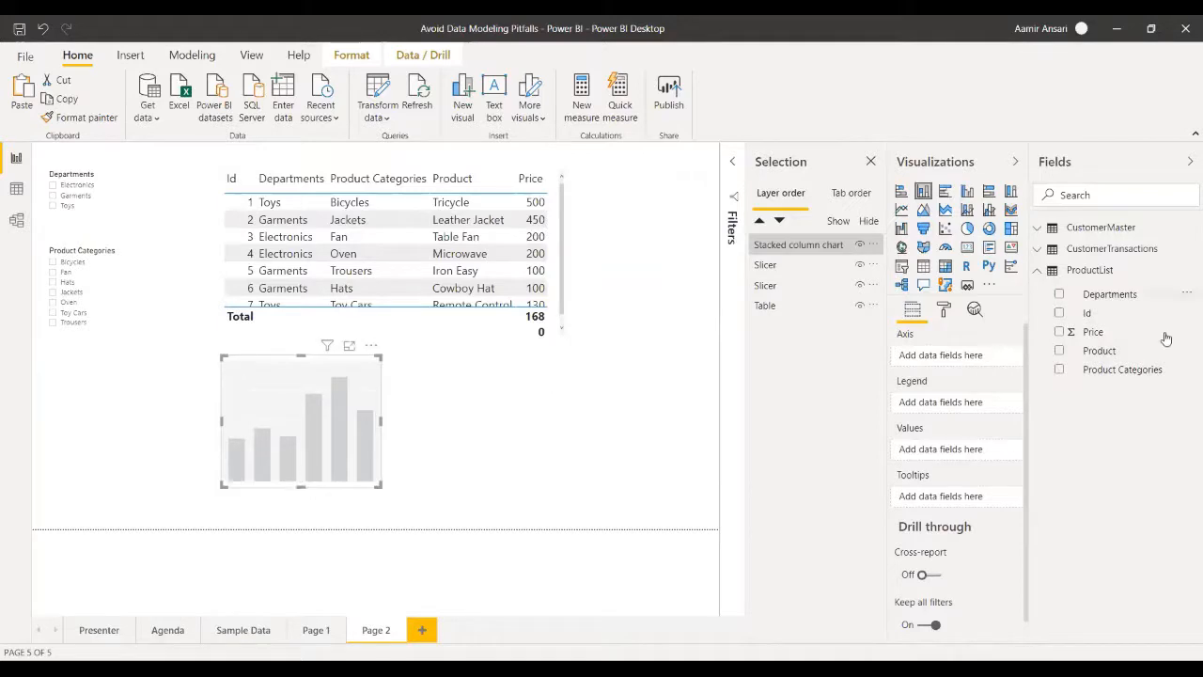
drag(1113, 373, 945, 362)
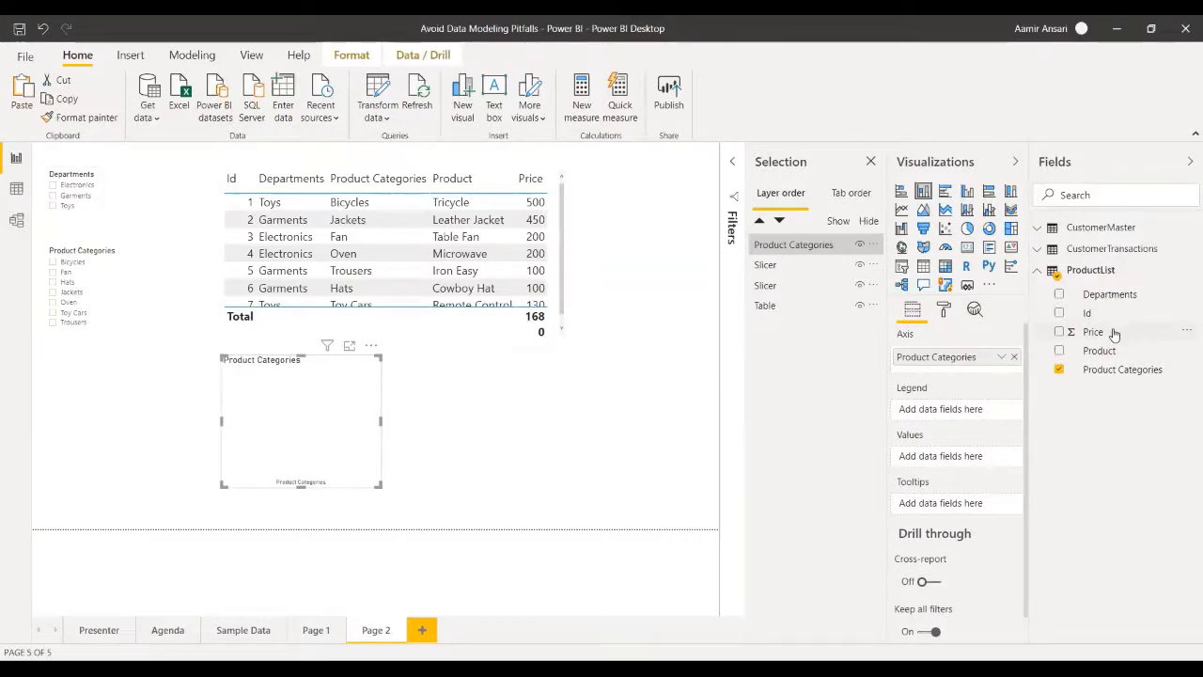
drag(1112, 333, 970, 458)
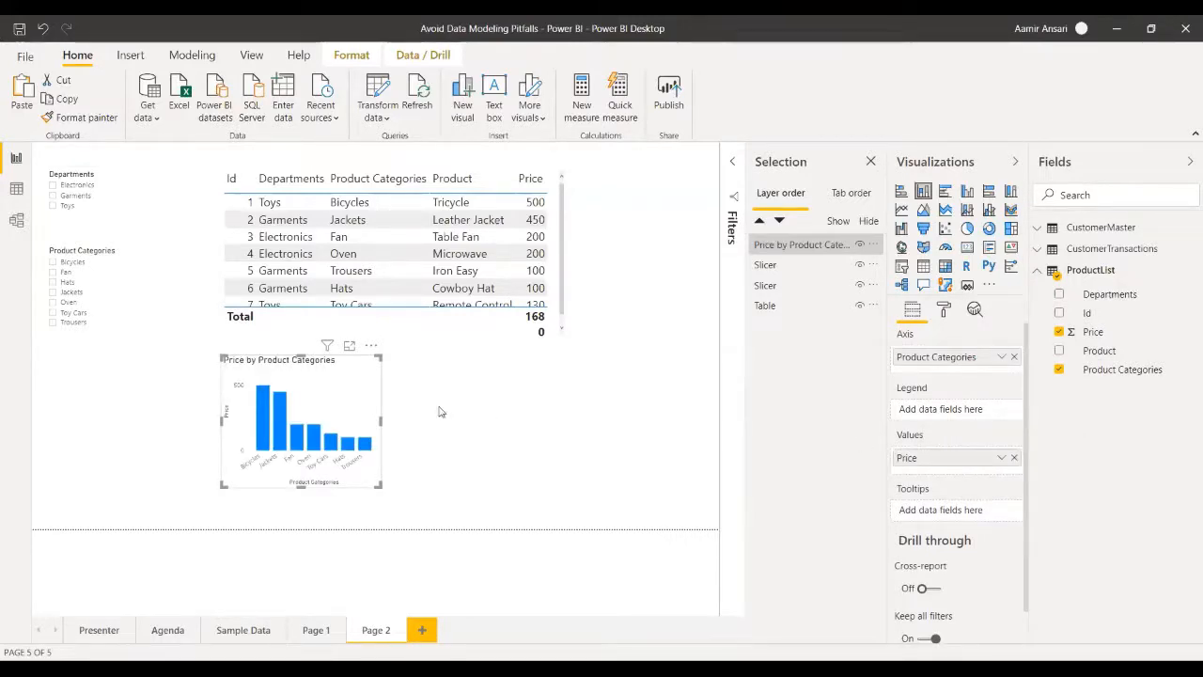
drag(380, 421, 568, 419)
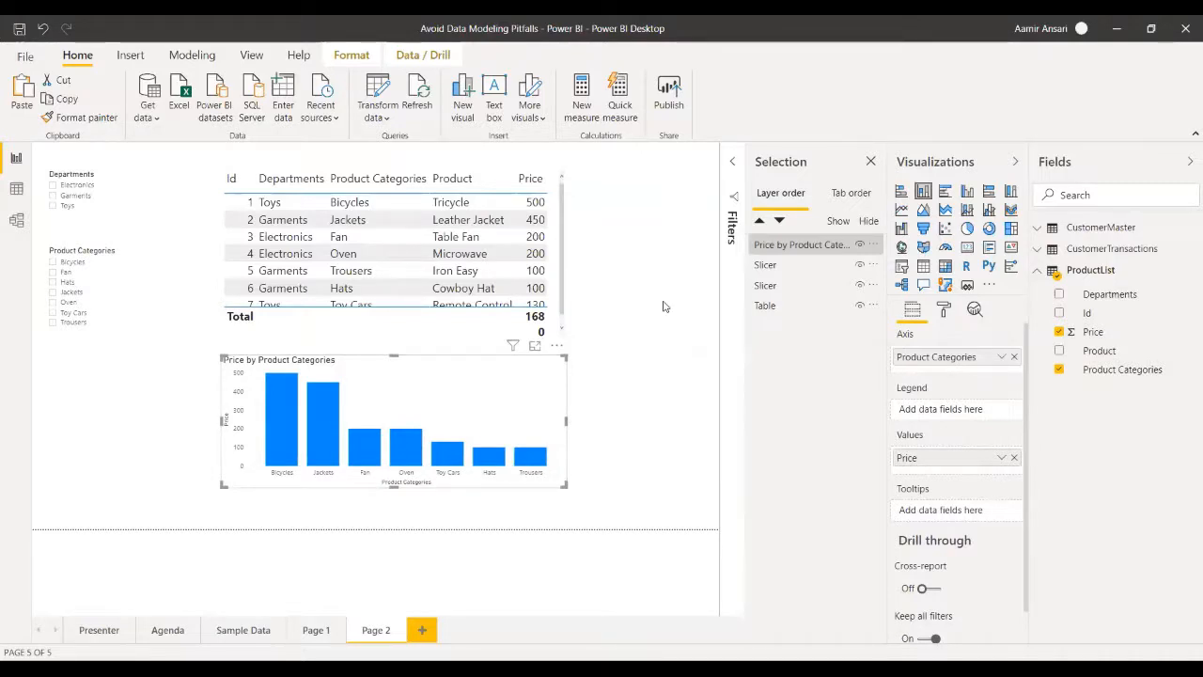
- Shorten the product table slightly to leave a gap above the column chart
click(111, 223)
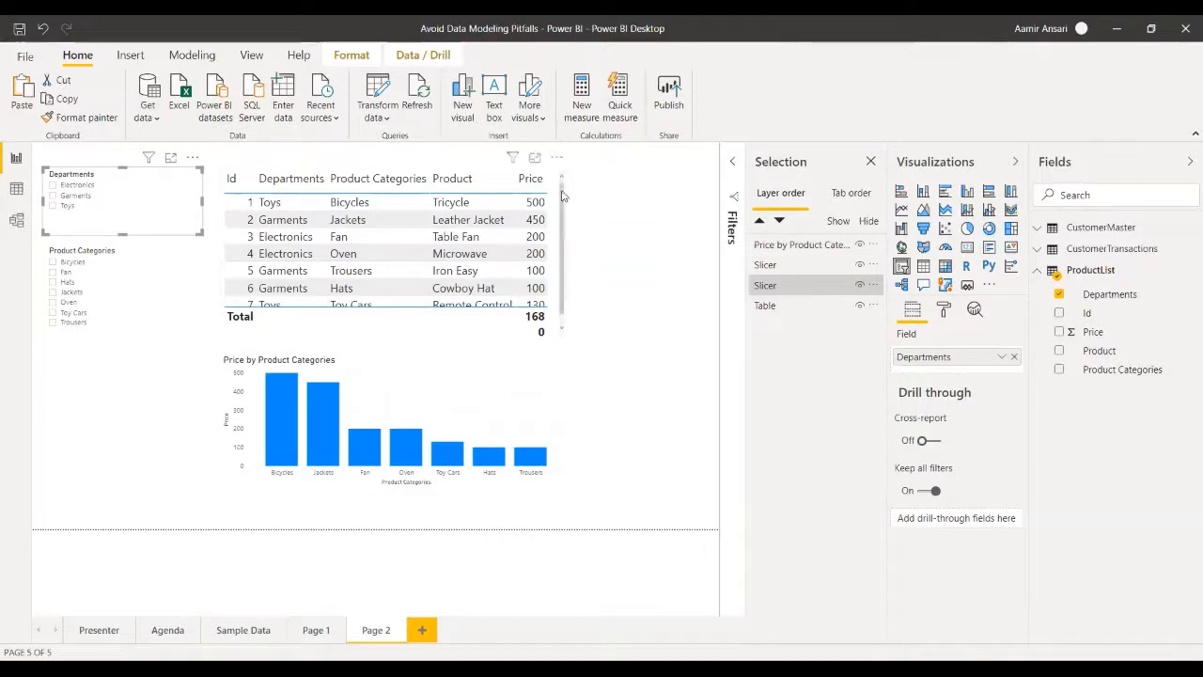
click(556, 197)
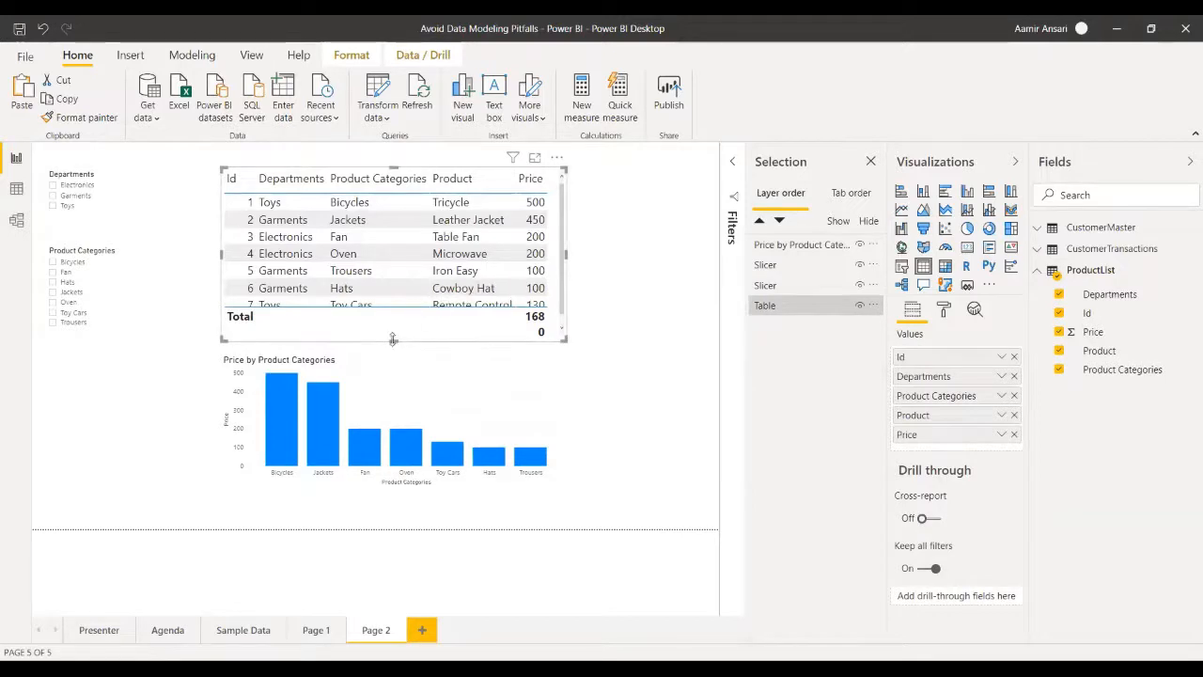
drag(393, 340, 394, 329)
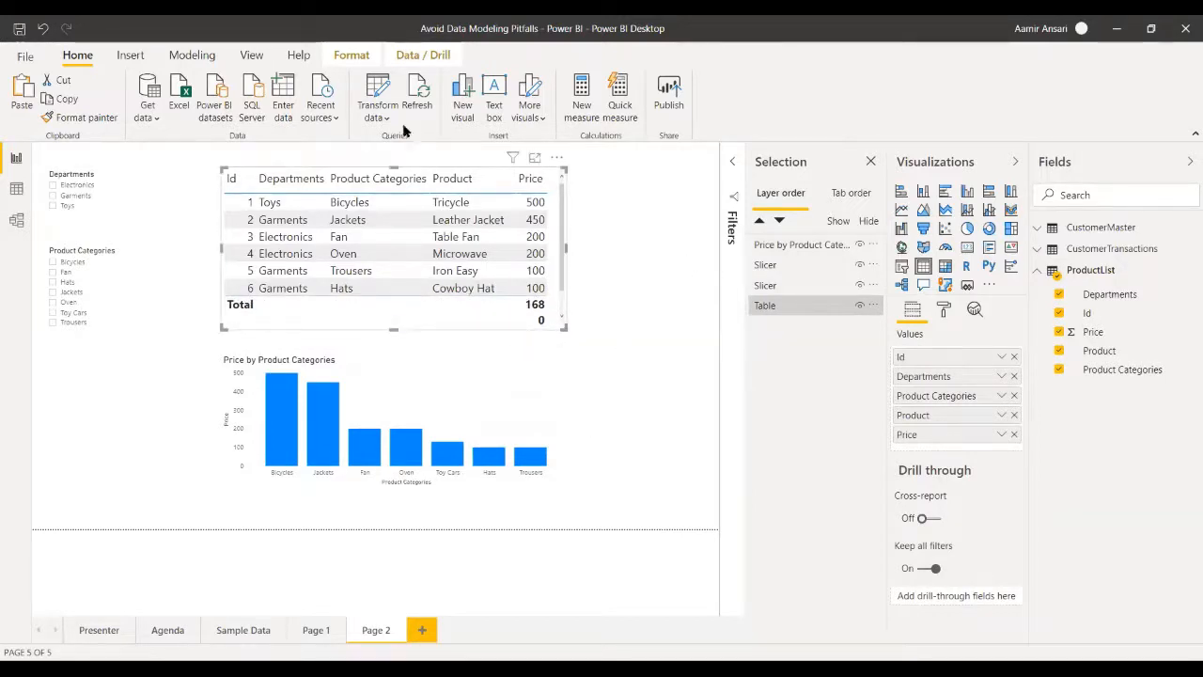
- Open the Power Query Editor and create two duplicates of the ProductList query
click(375, 92)
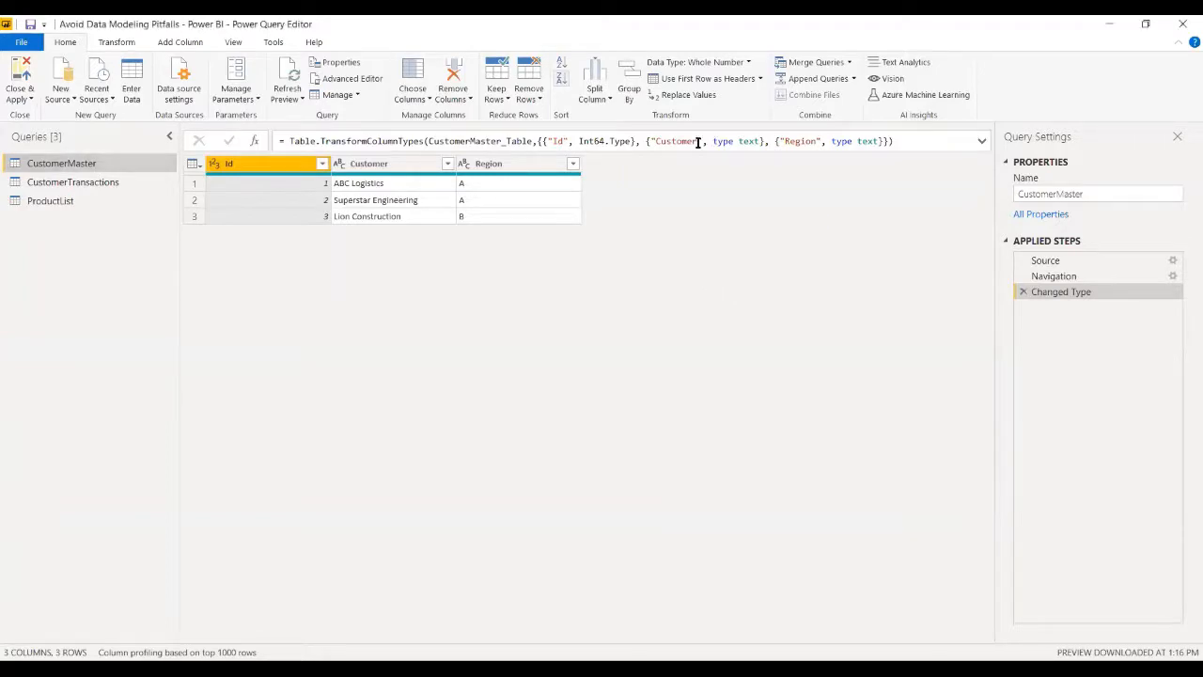
click(29, 203)
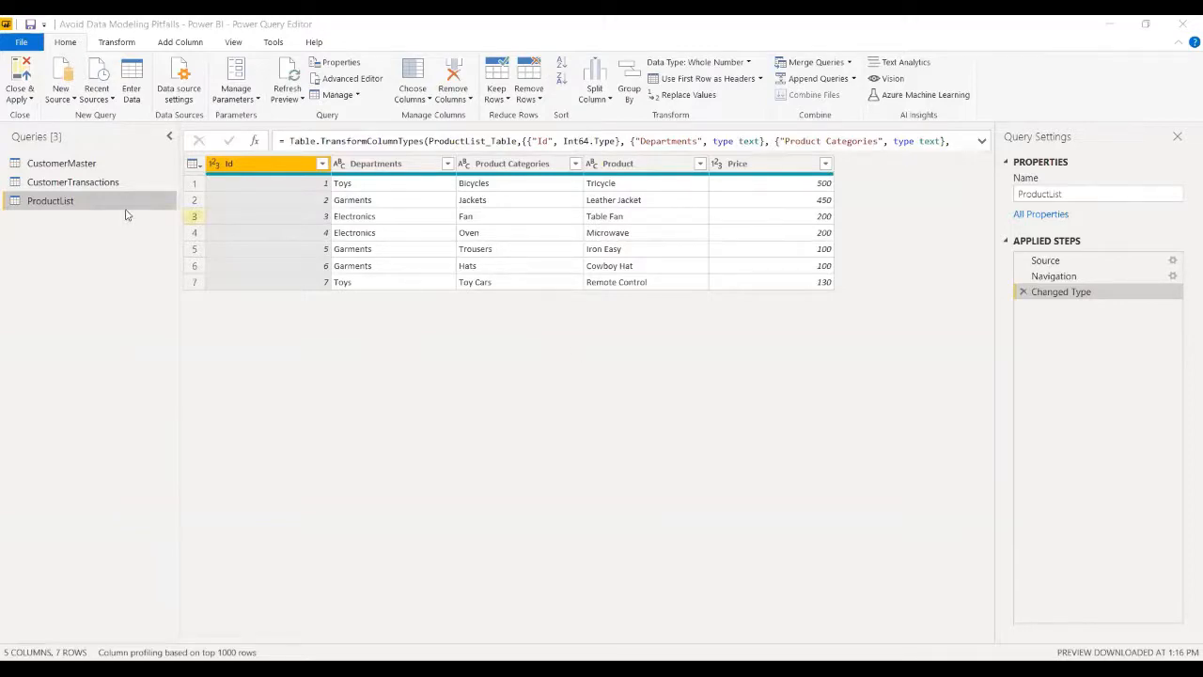
right_click(38, 204)
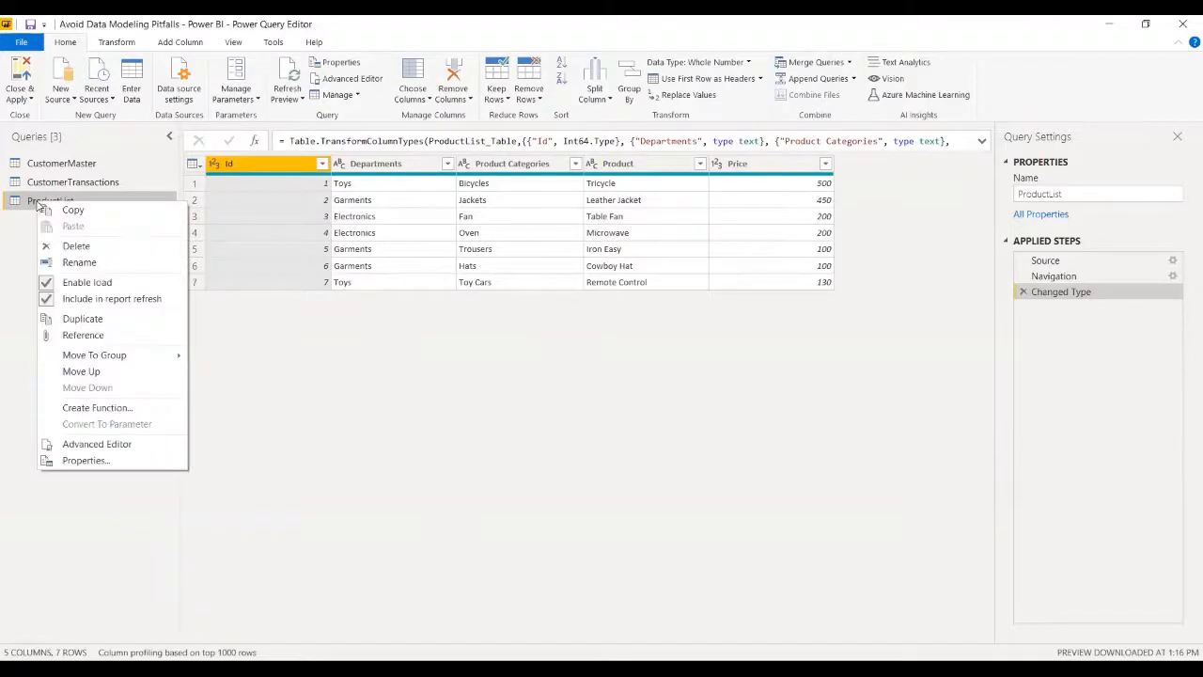
click(91, 324)
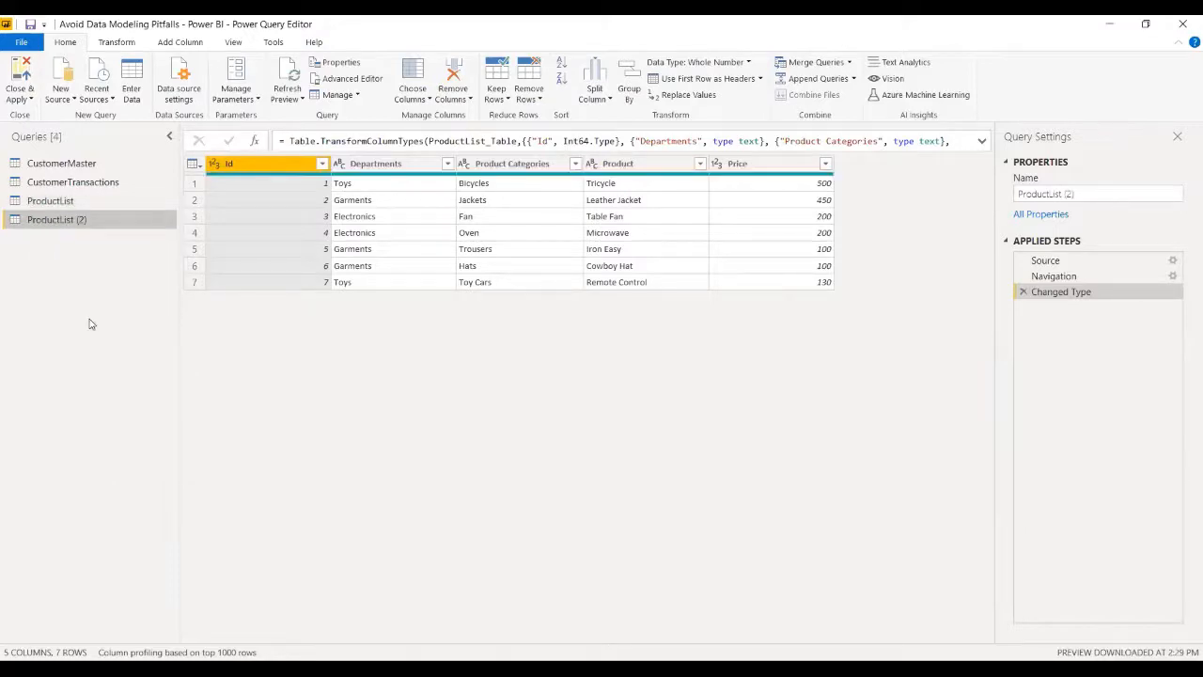
right_click(54, 200)
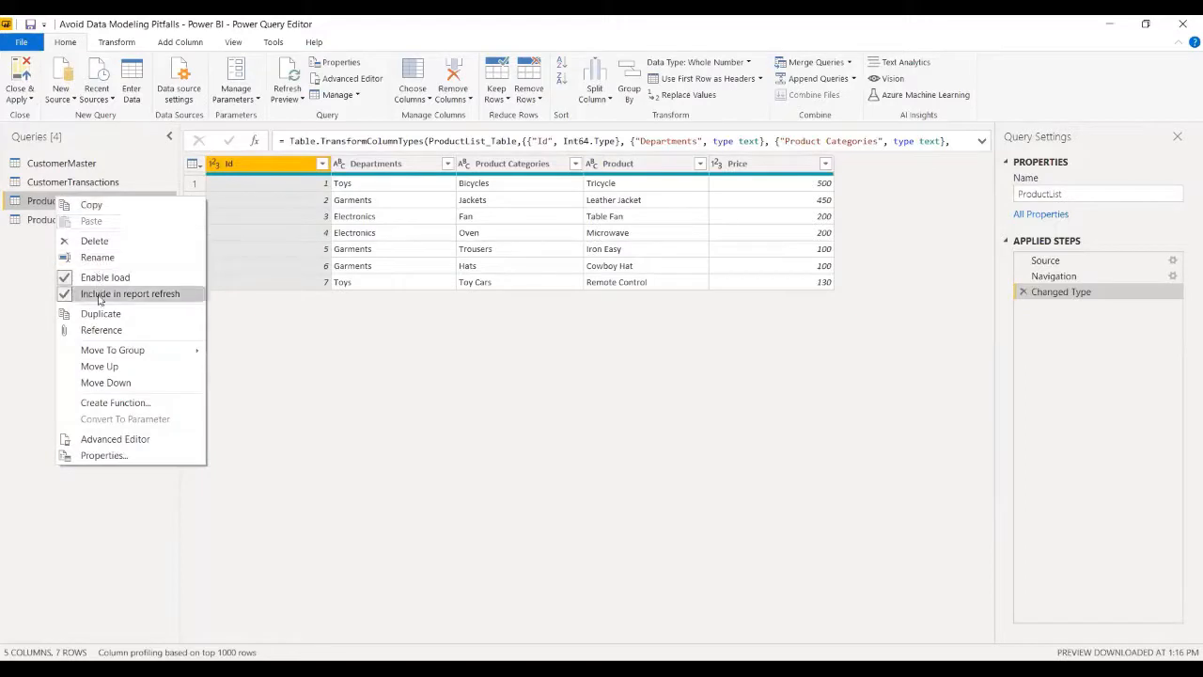
click(100, 317)
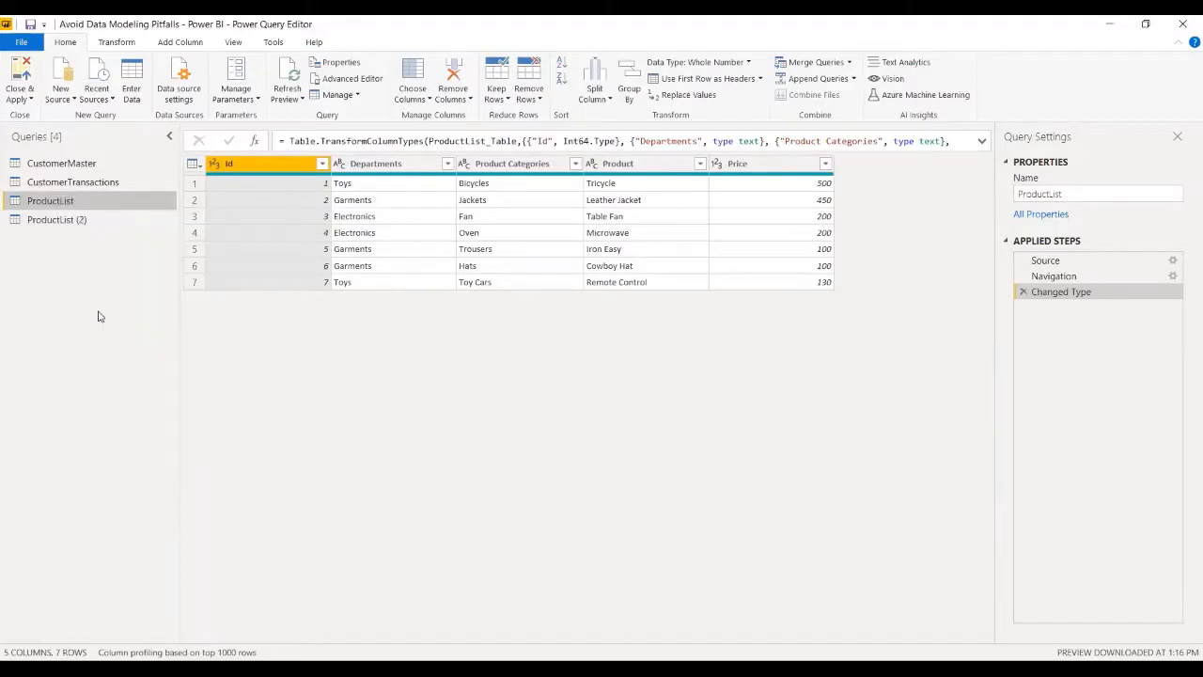
- Rename the first ProductList copy as Departments and the second as Product Categories
click(66, 220)
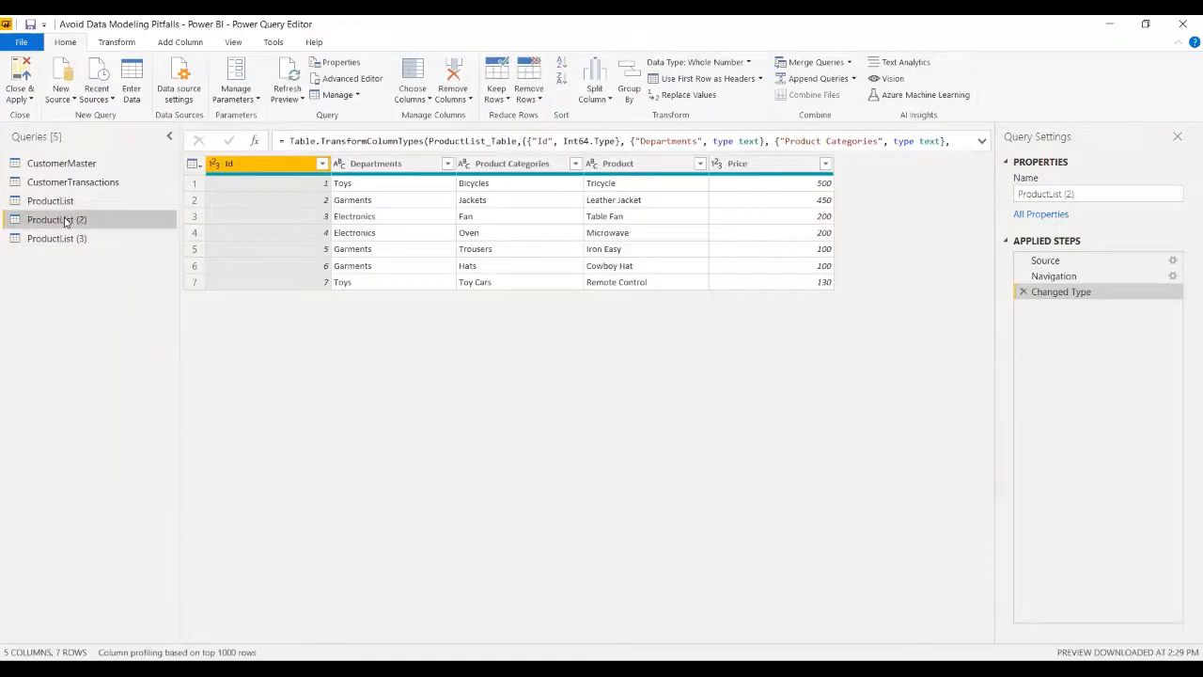
double_click(65, 218)
text(Departments)
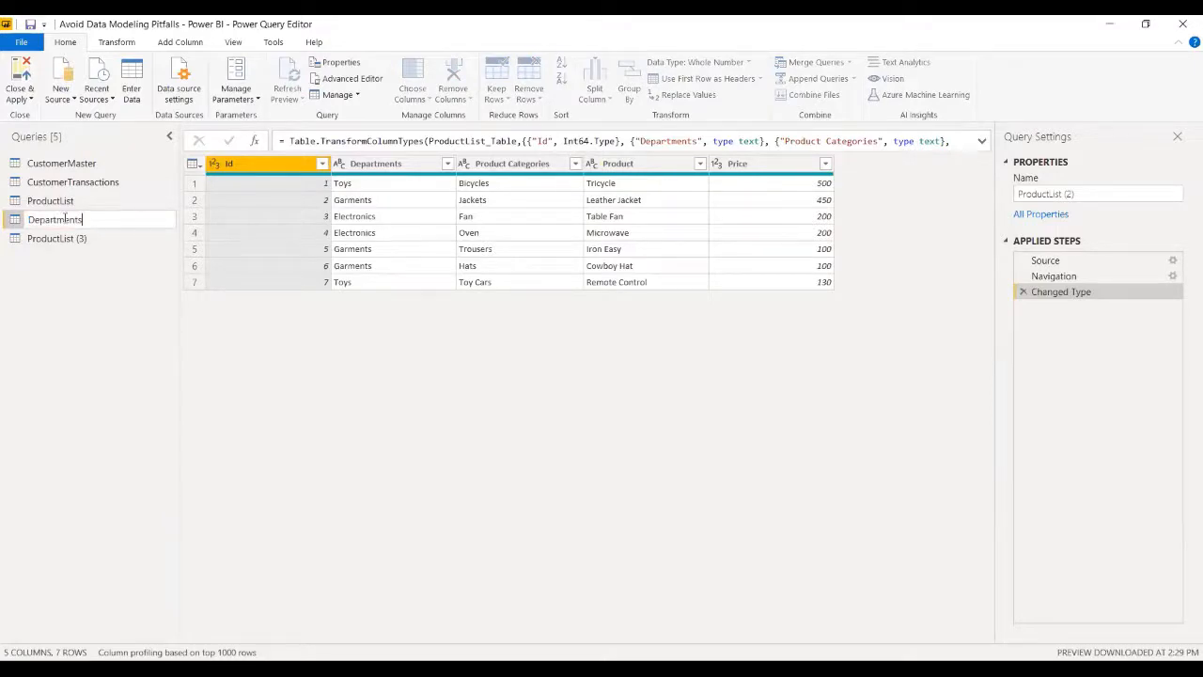
key(Return)
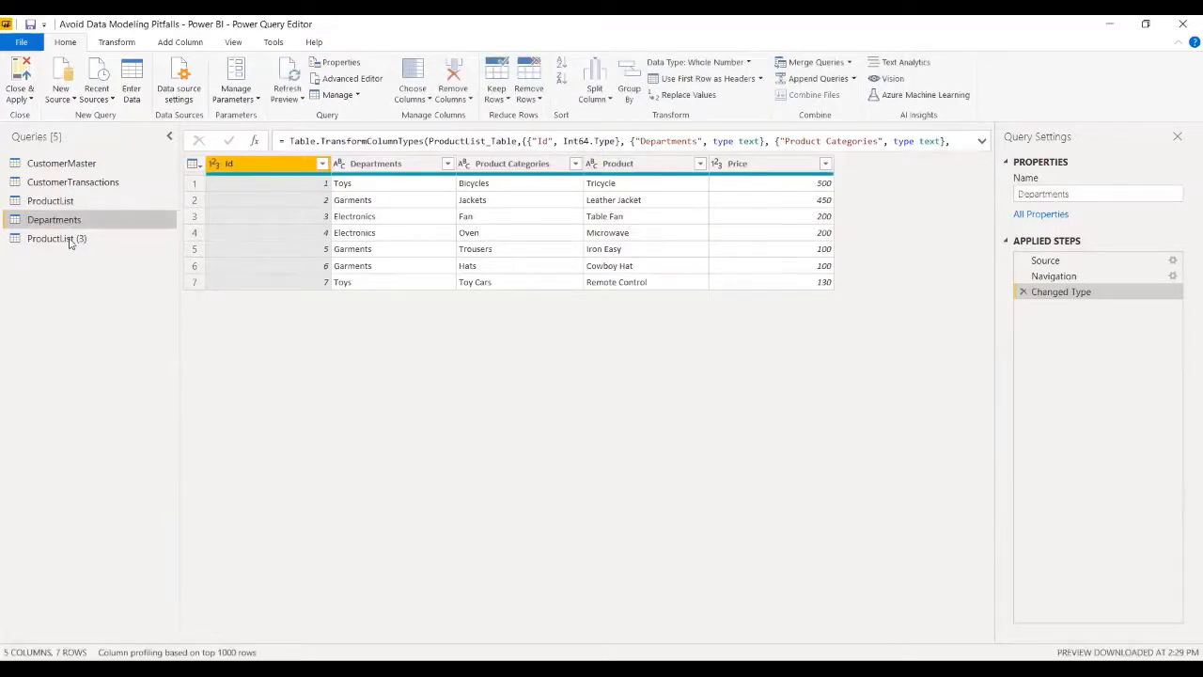
double_click(69, 239)
text(P)
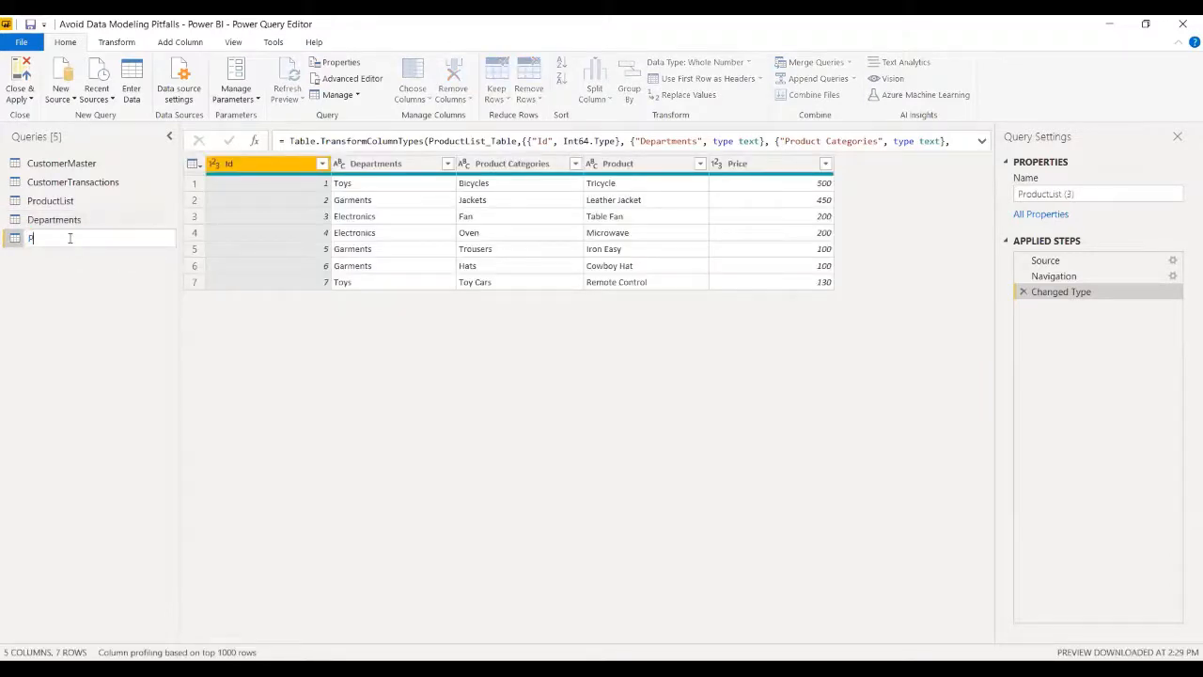
text(roduct Categories)
key(Return)
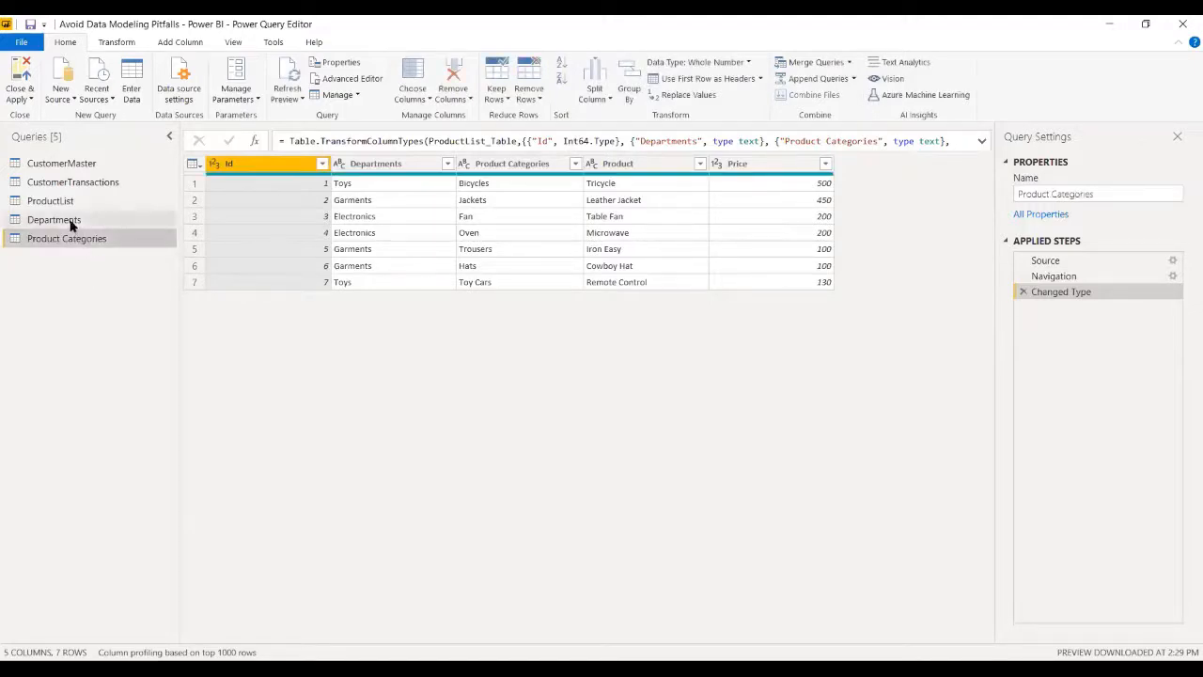
- Remove every column except Departments from the Departments query
click(69, 223)
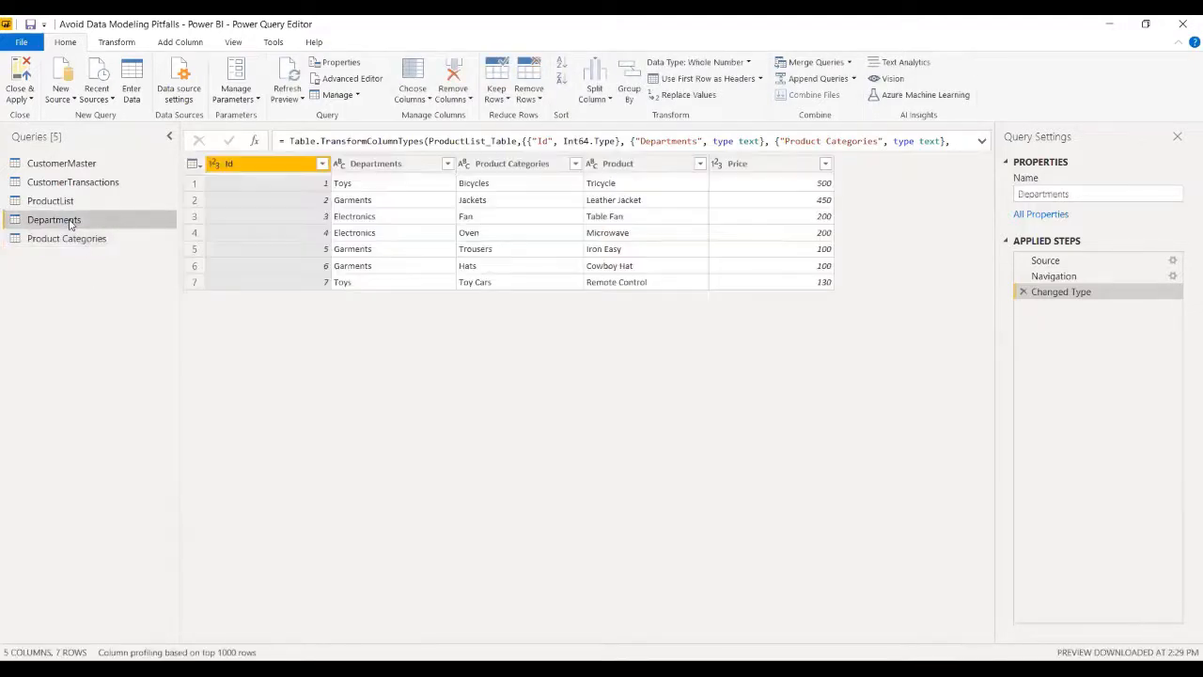
click(408, 164)
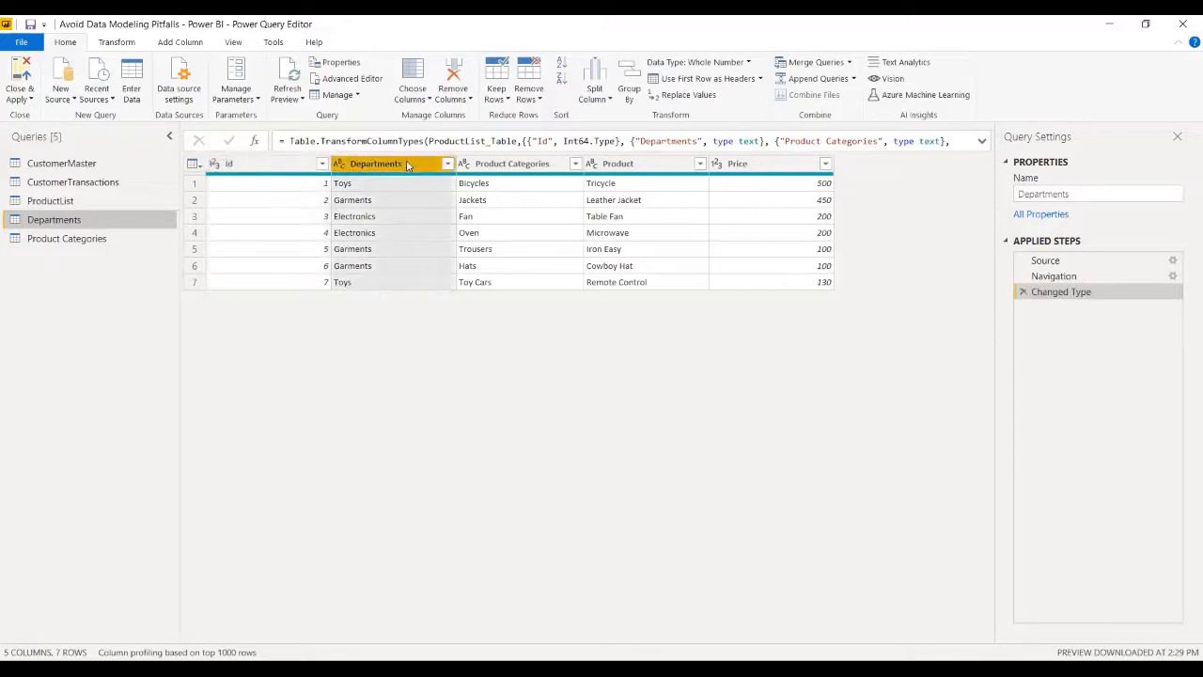
right_click(407, 165)
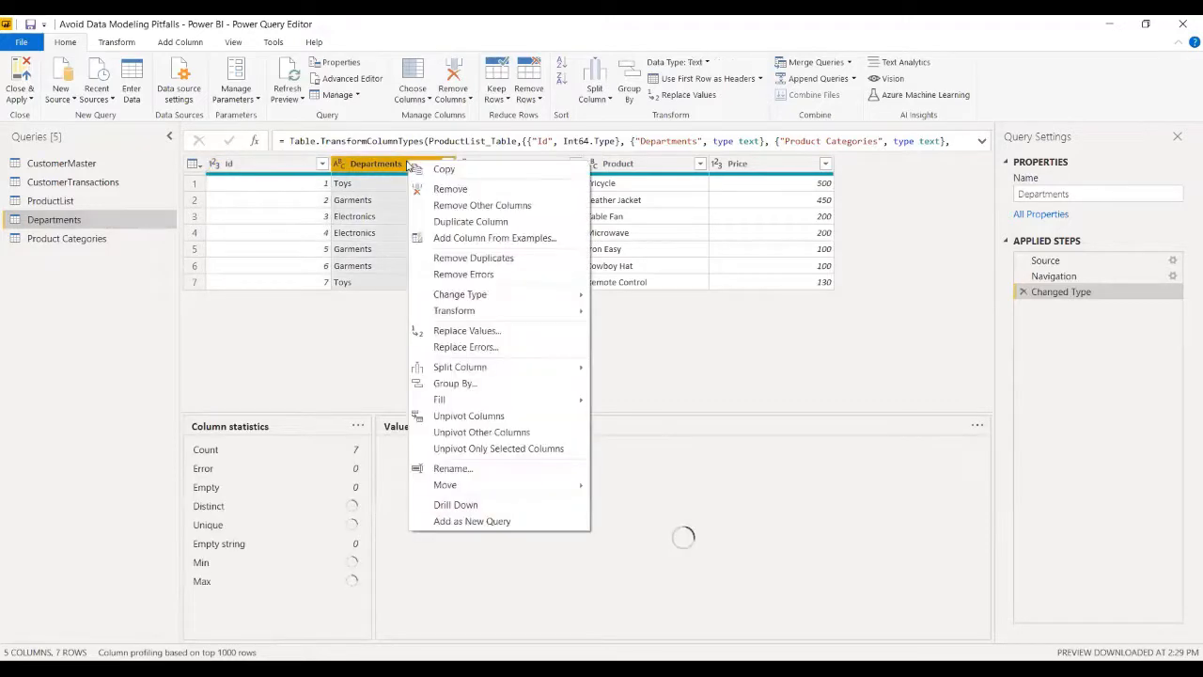
click(442, 207)
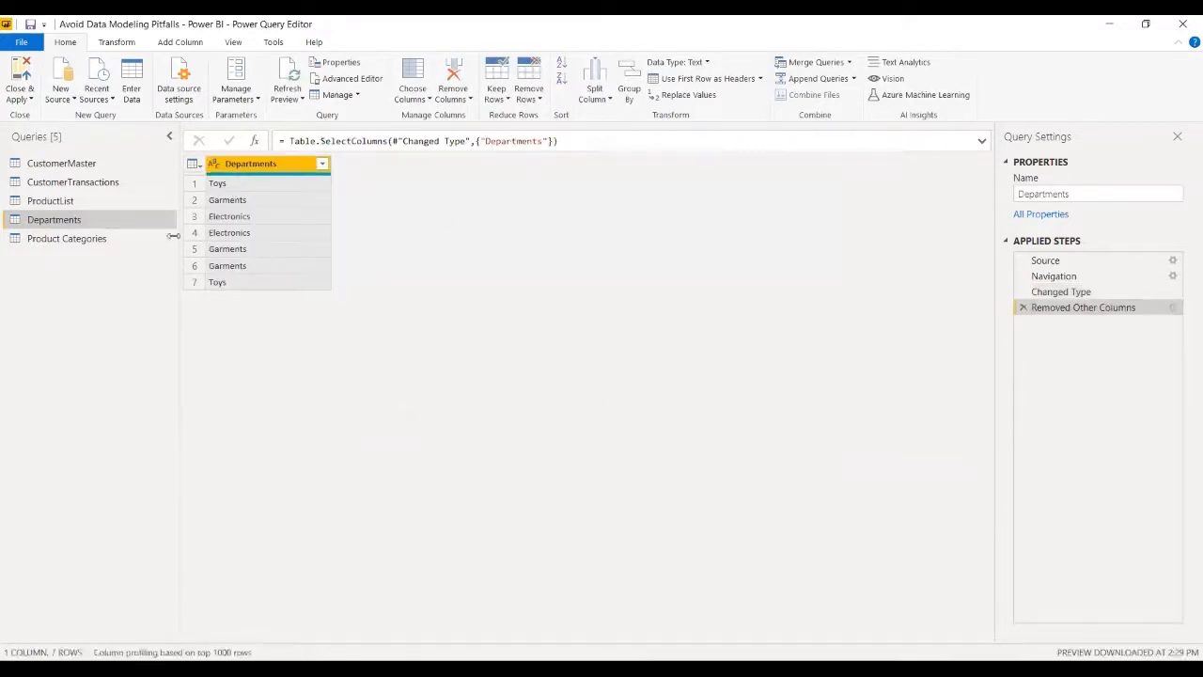
- Remove every column except Product Categories from the Product Categories query, and apply the query changes to the report
click(74, 246)
right_click(74, 248)
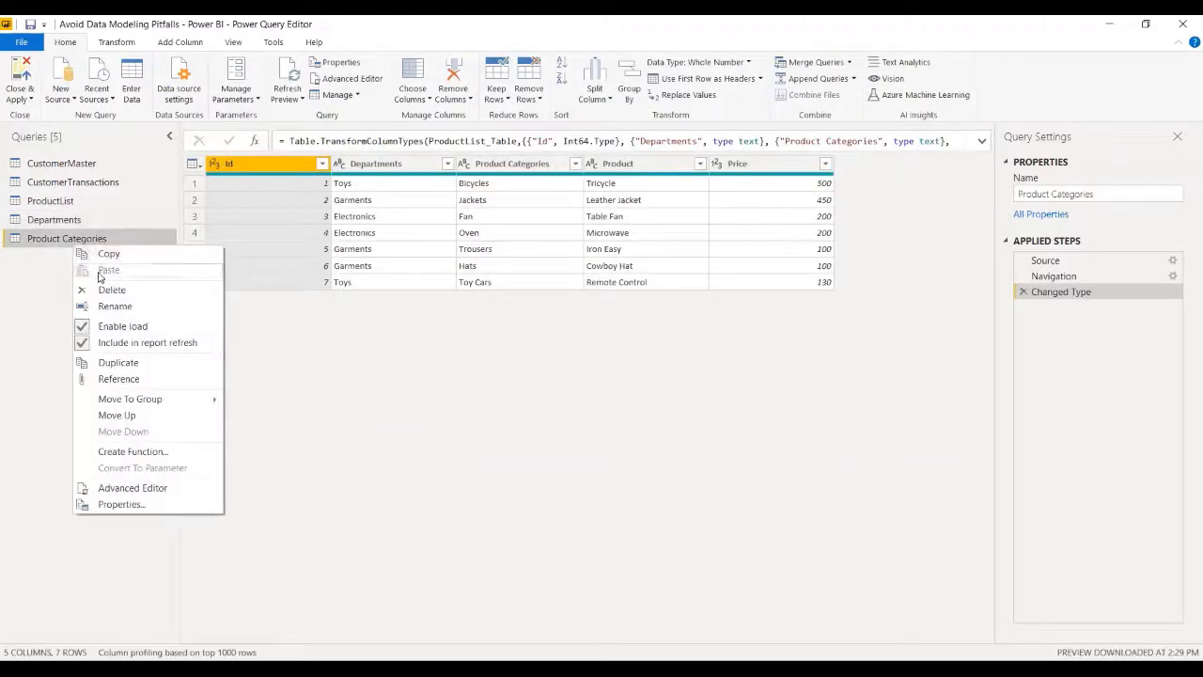
click(480, 165)
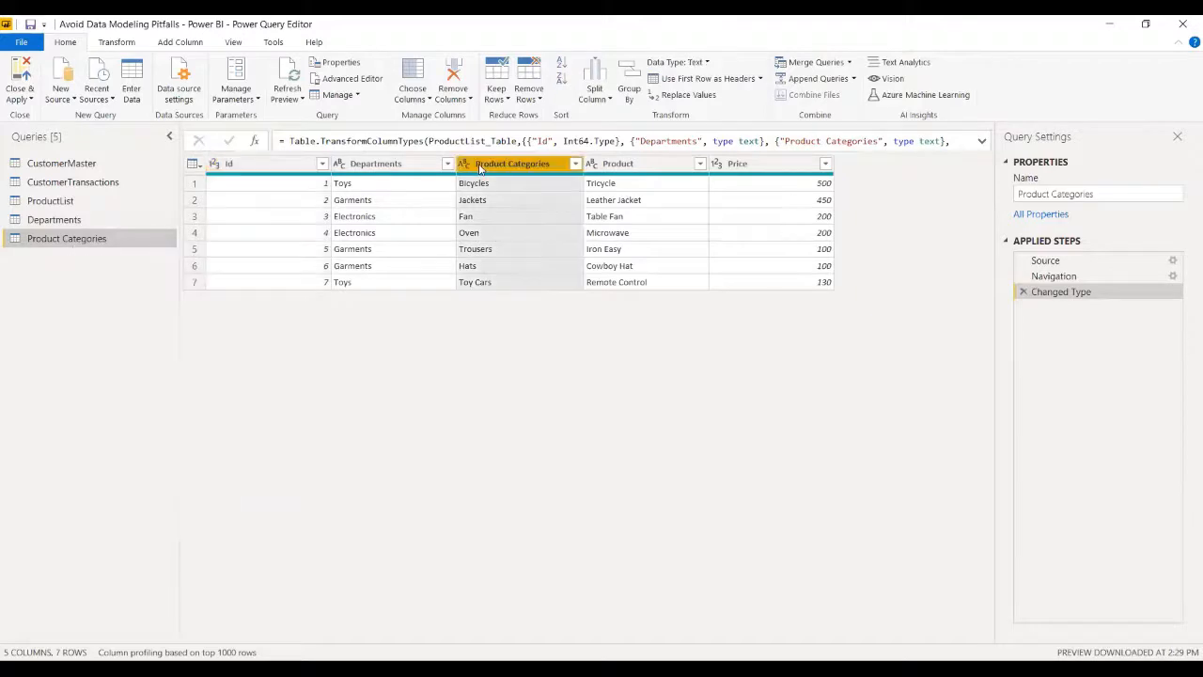
right_click(479, 165)
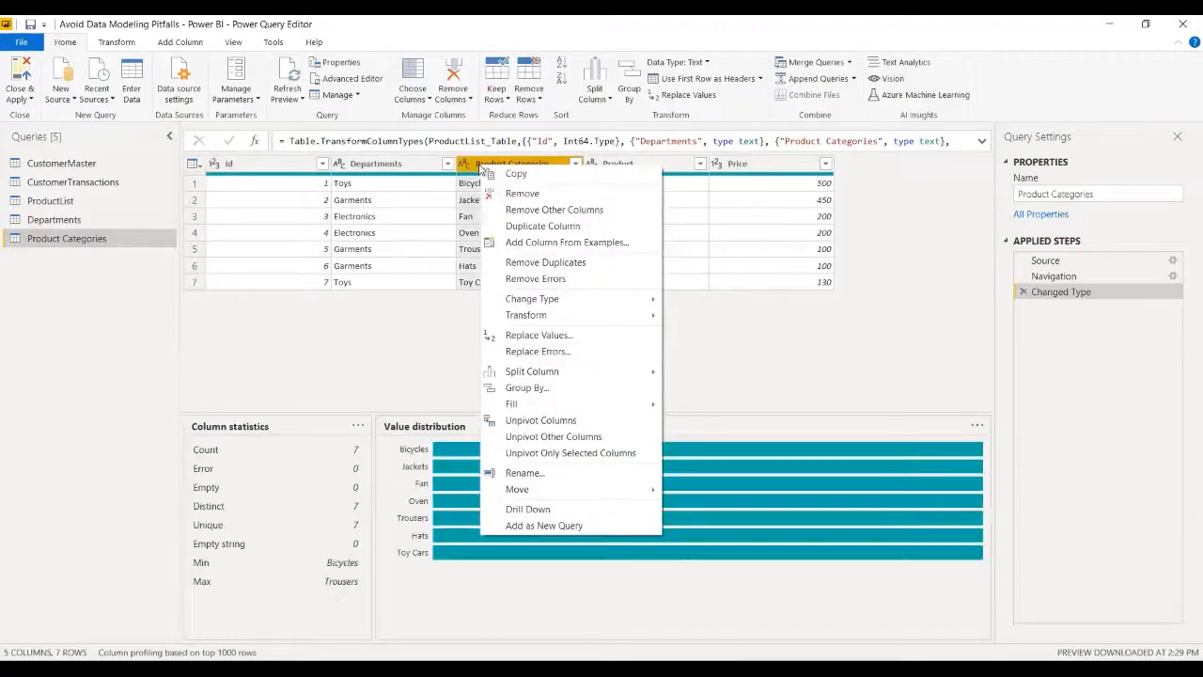
click(518, 213)
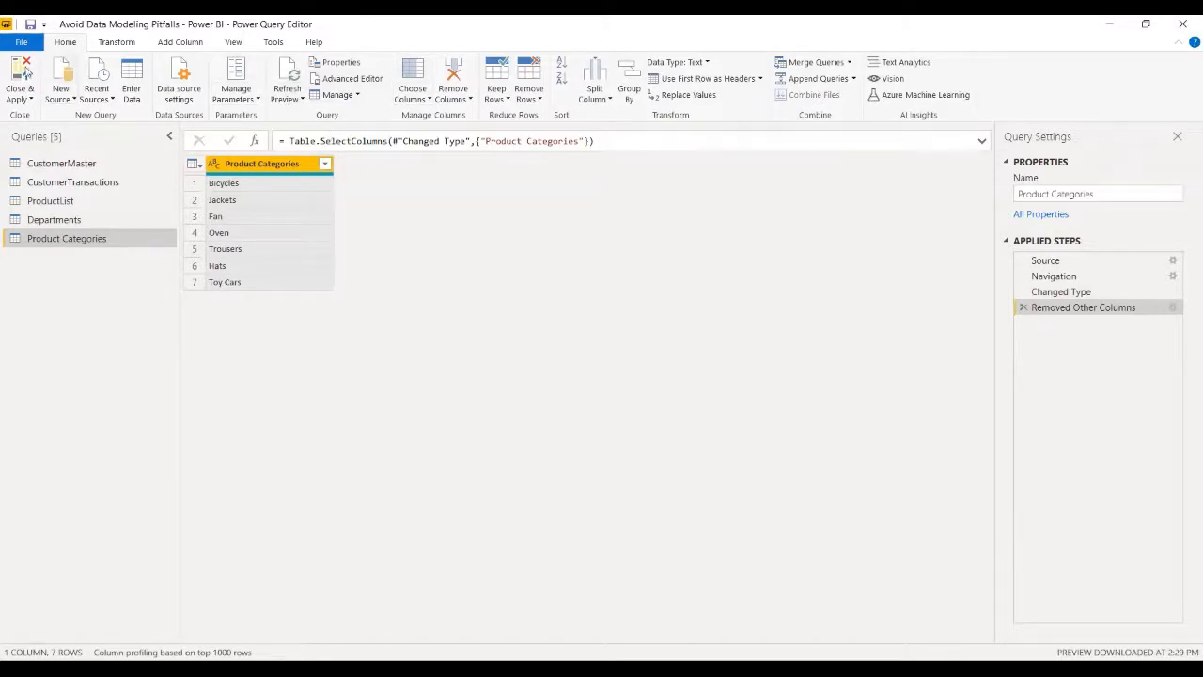
click(32, 101)
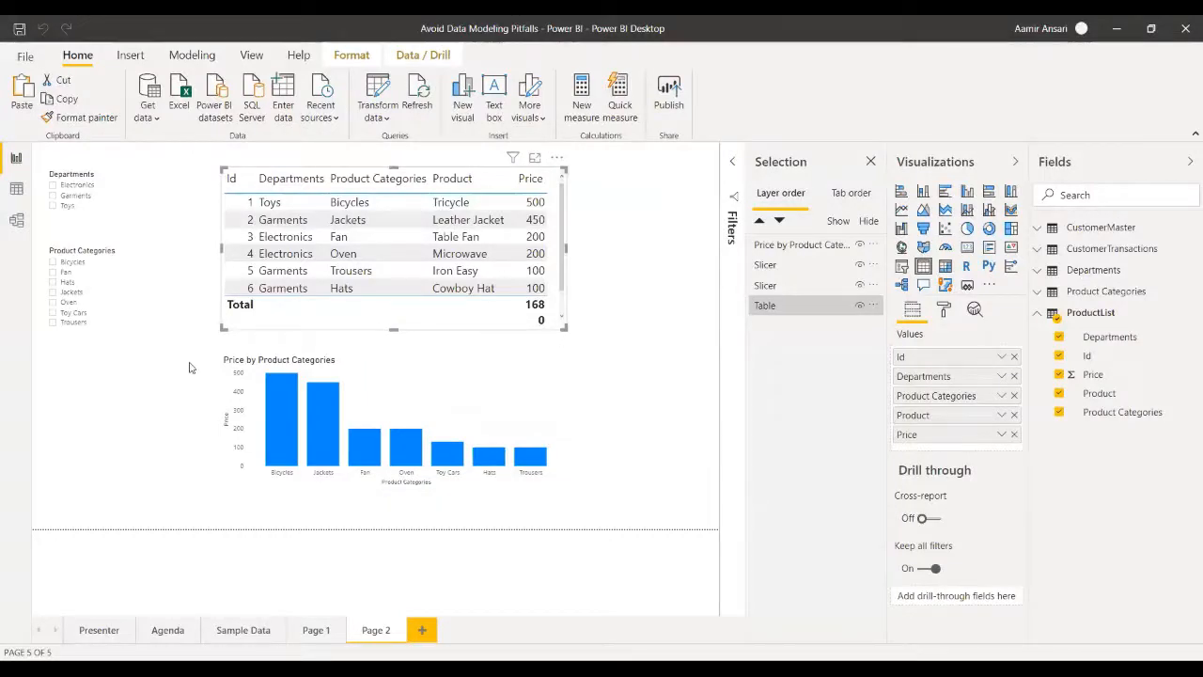
- Look over the table relationships in the model view and add a new empty diagram layout
click(16, 224)
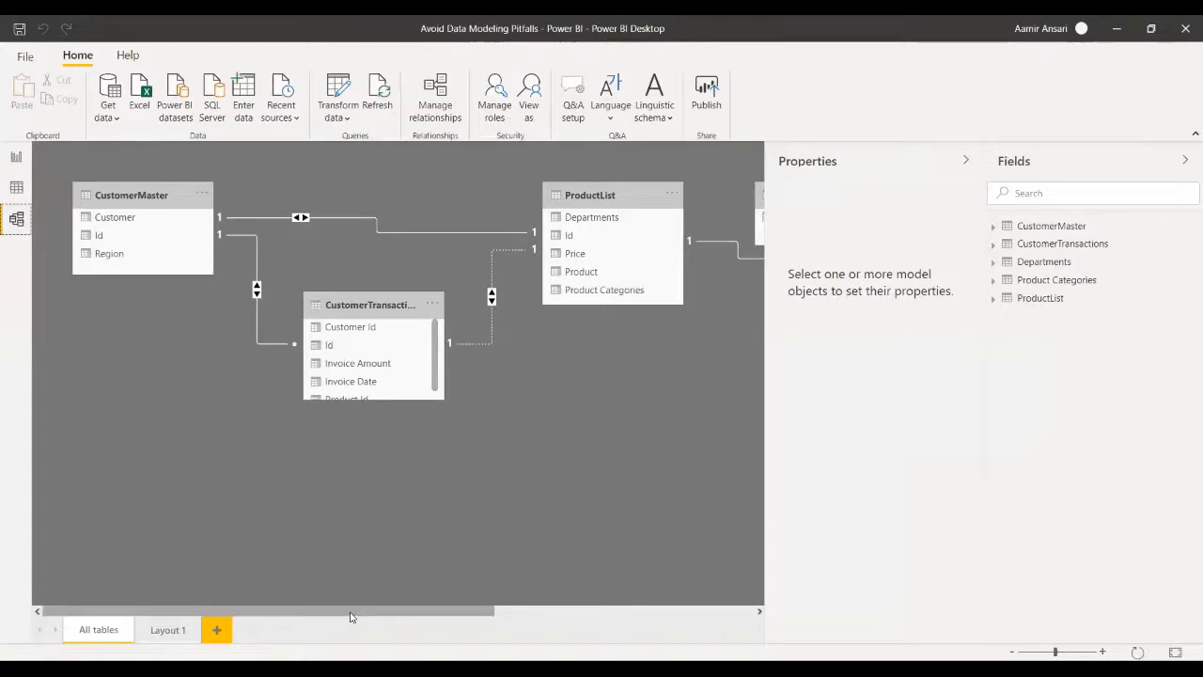
drag(349, 616, 611, 618)
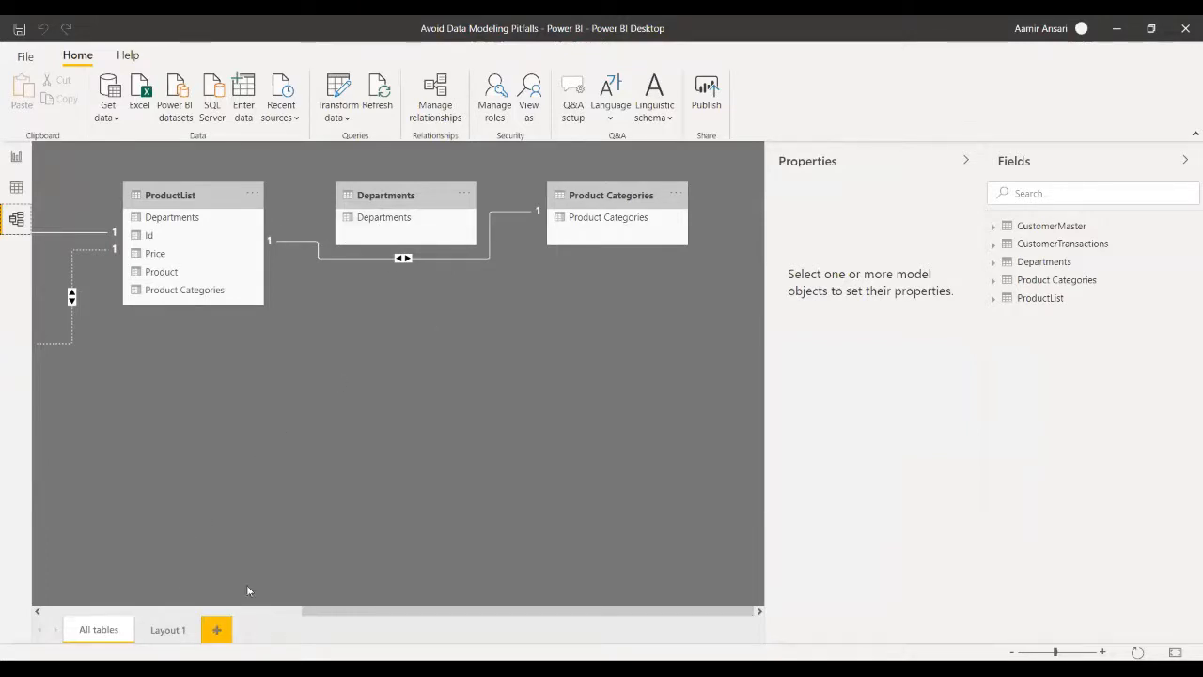
click(216, 637)
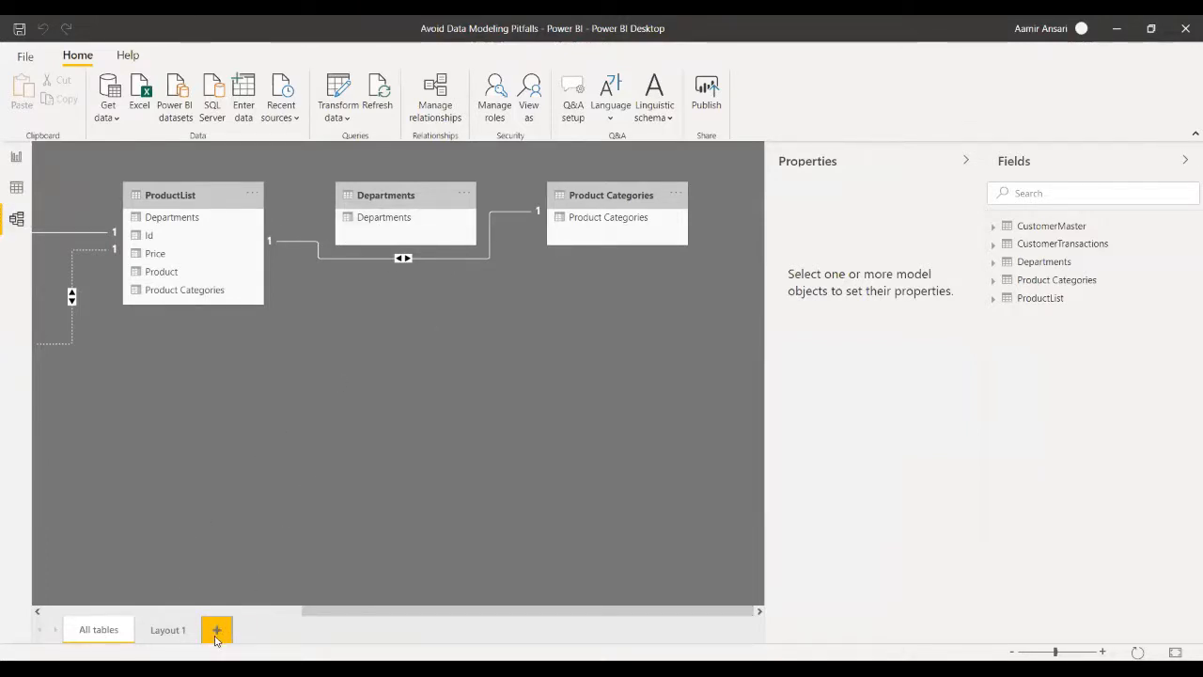
click(216, 631)
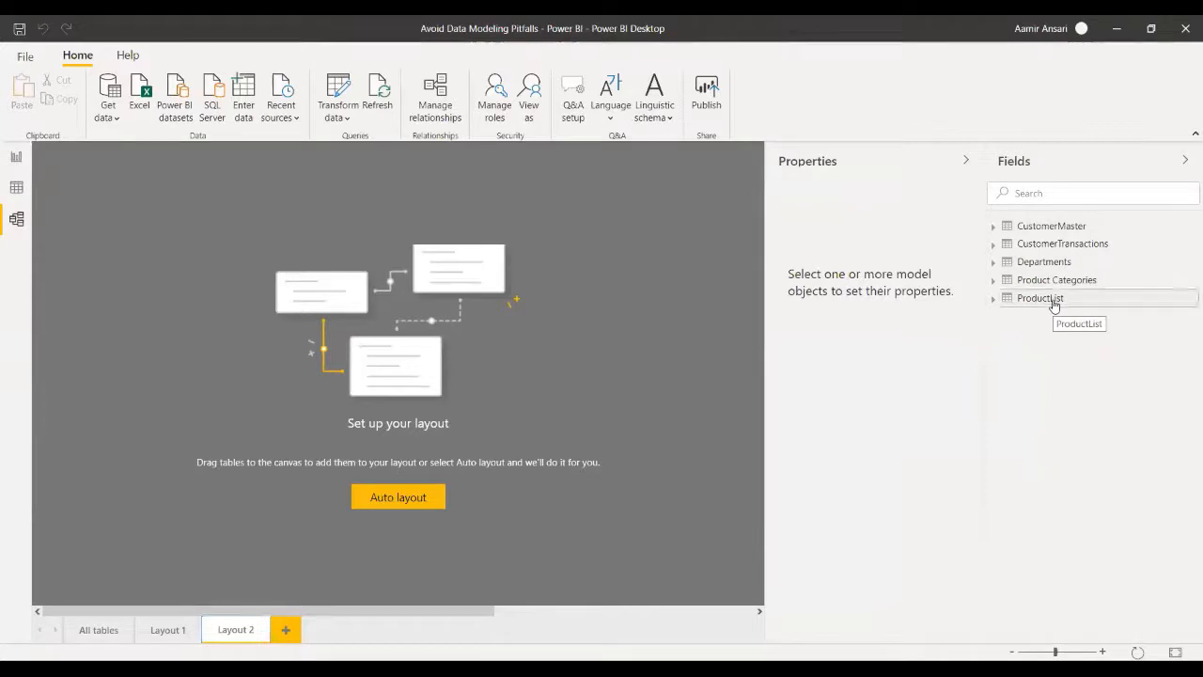
- Add the ProductList, Departments and Product Categories tables to the empty Layout 2 diagram
drag(1053, 306, 132, 226)
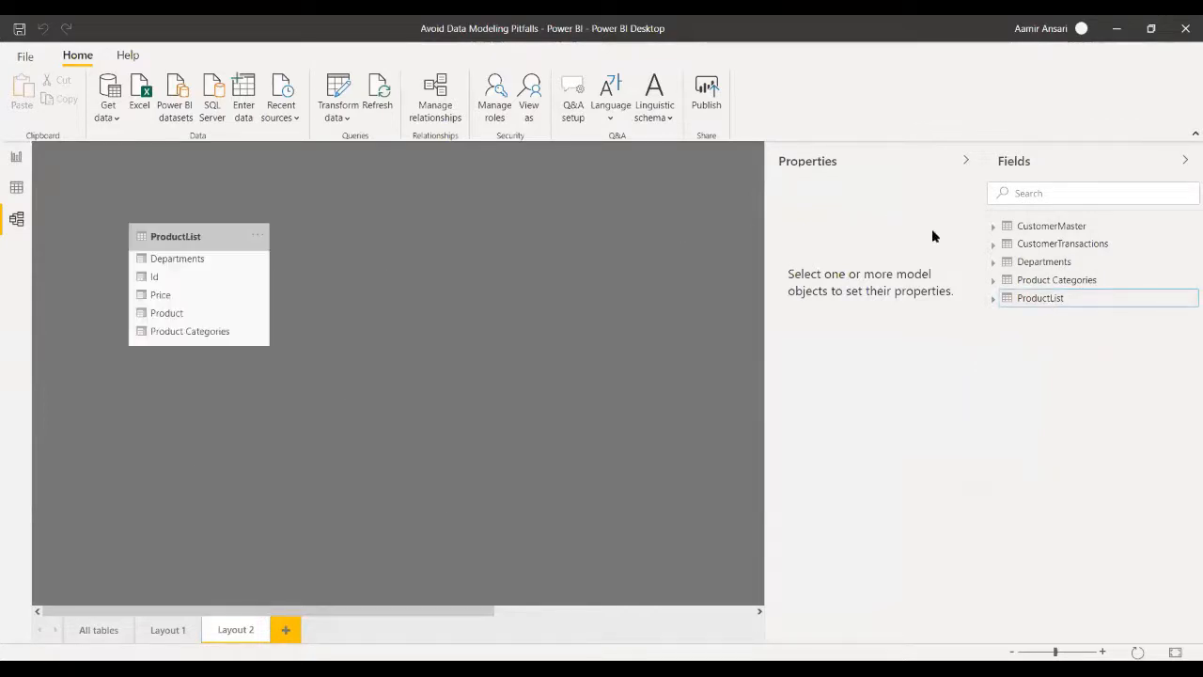
drag(1034, 270, 433, 261)
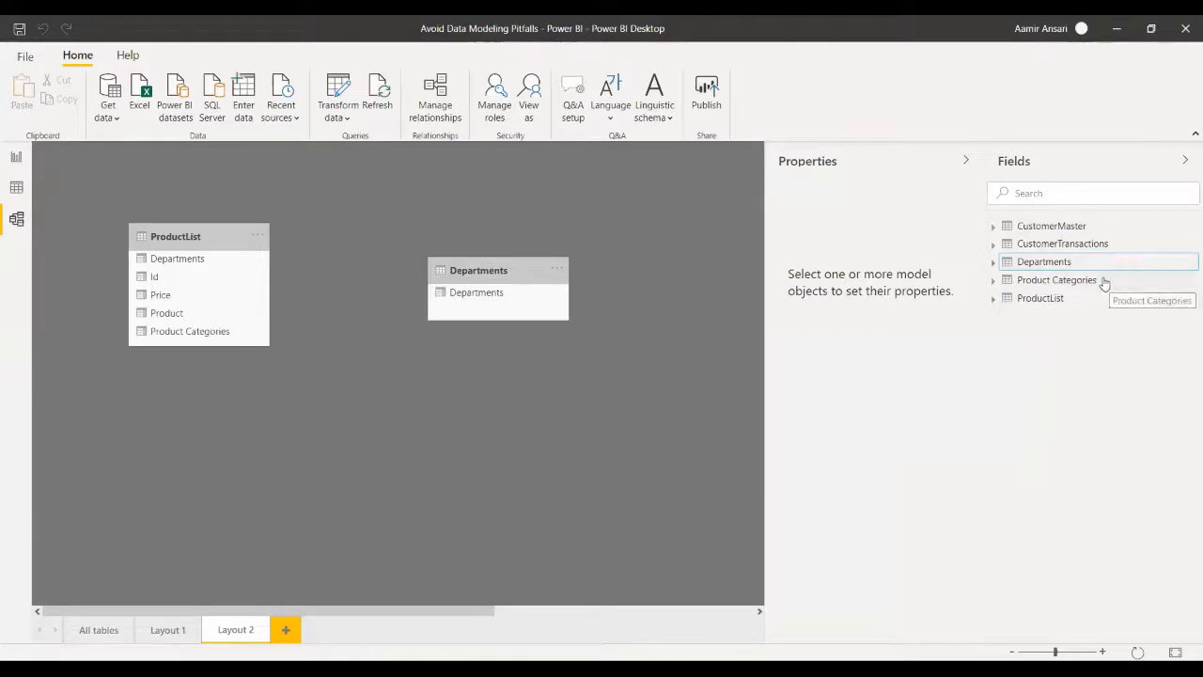
drag(1099, 284, 462, 436)
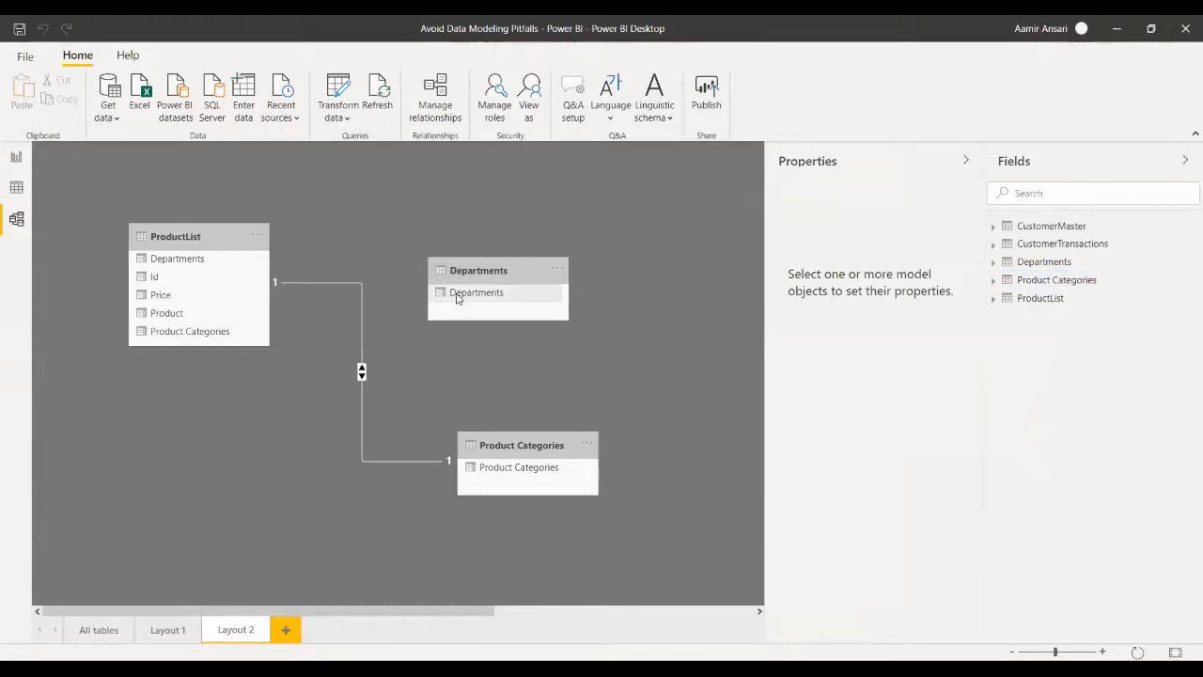
- Try to relate the Departments column of the Departments table to the Departments column of ProductList
drag(458, 294, 176, 259)
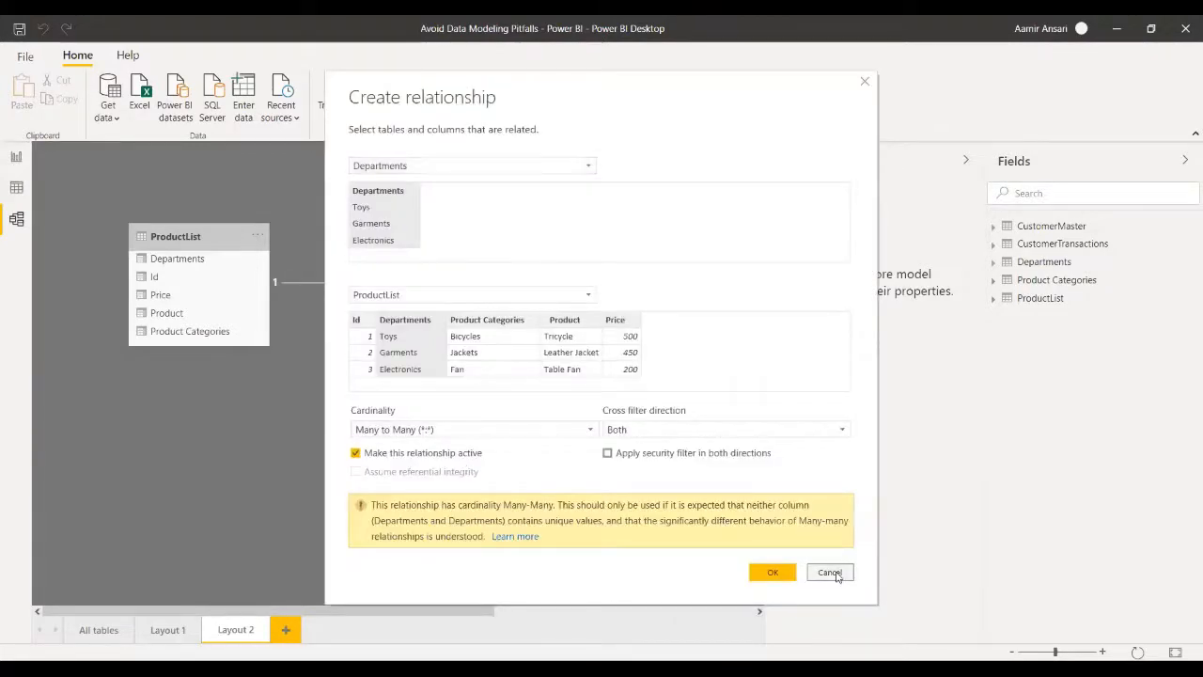
key(Escape)
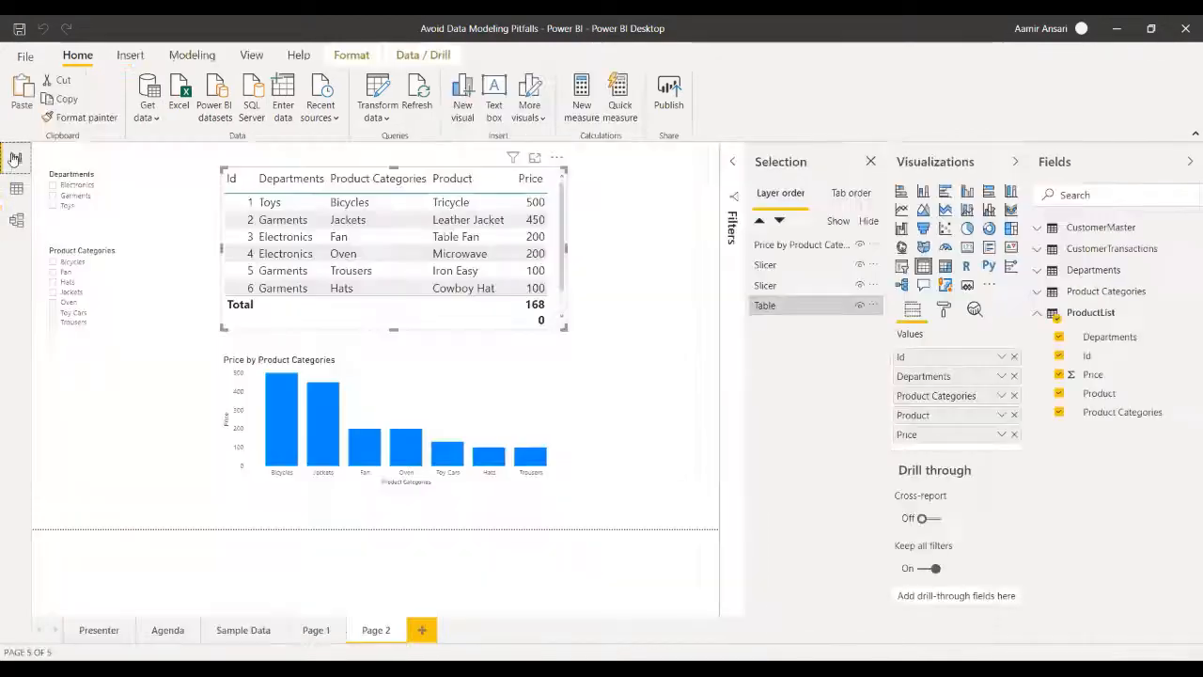
- Test the report page's Product Categories slicer with Jackets, clear it, and examine the Product Categories fields and the ProductList data
click(15, 157)
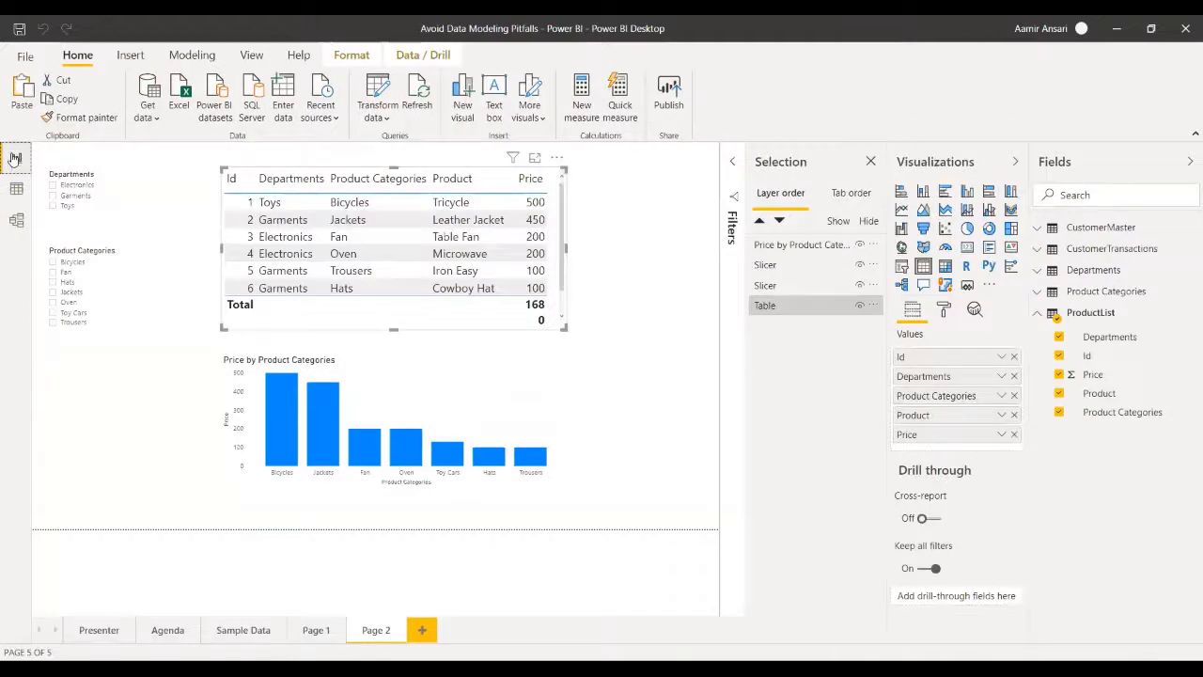
click(148, 299)
click(53, 292)
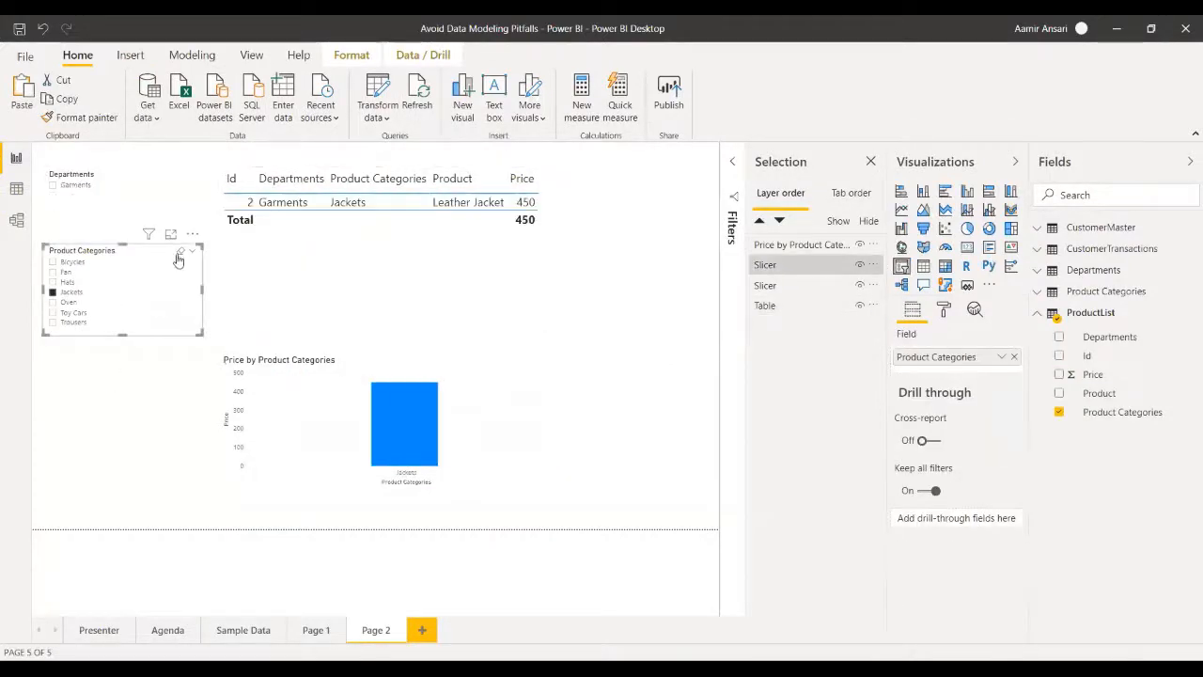
click(59, 295)
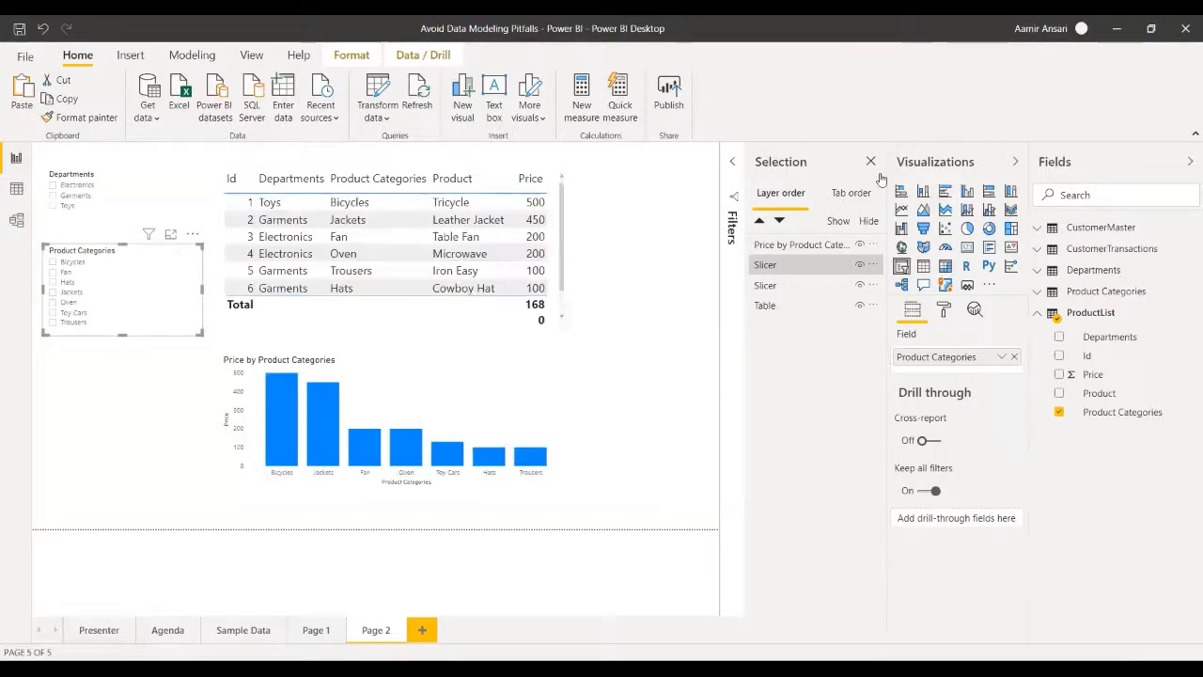
click(1087, 297)
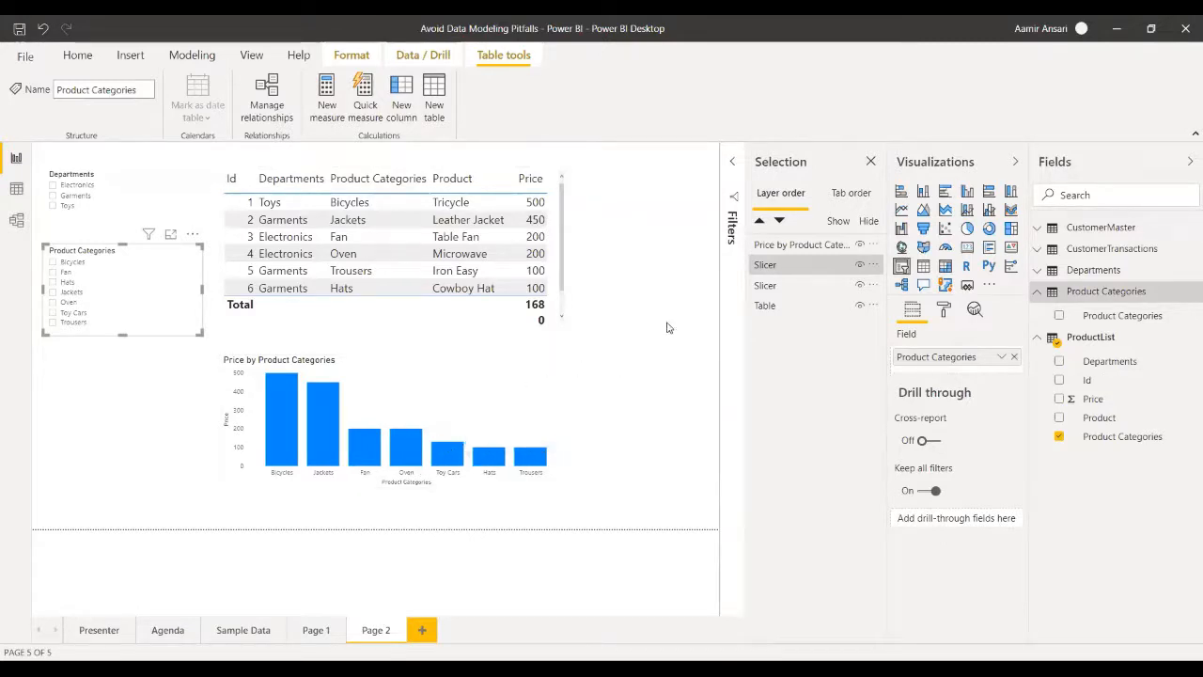
click(113, 432)
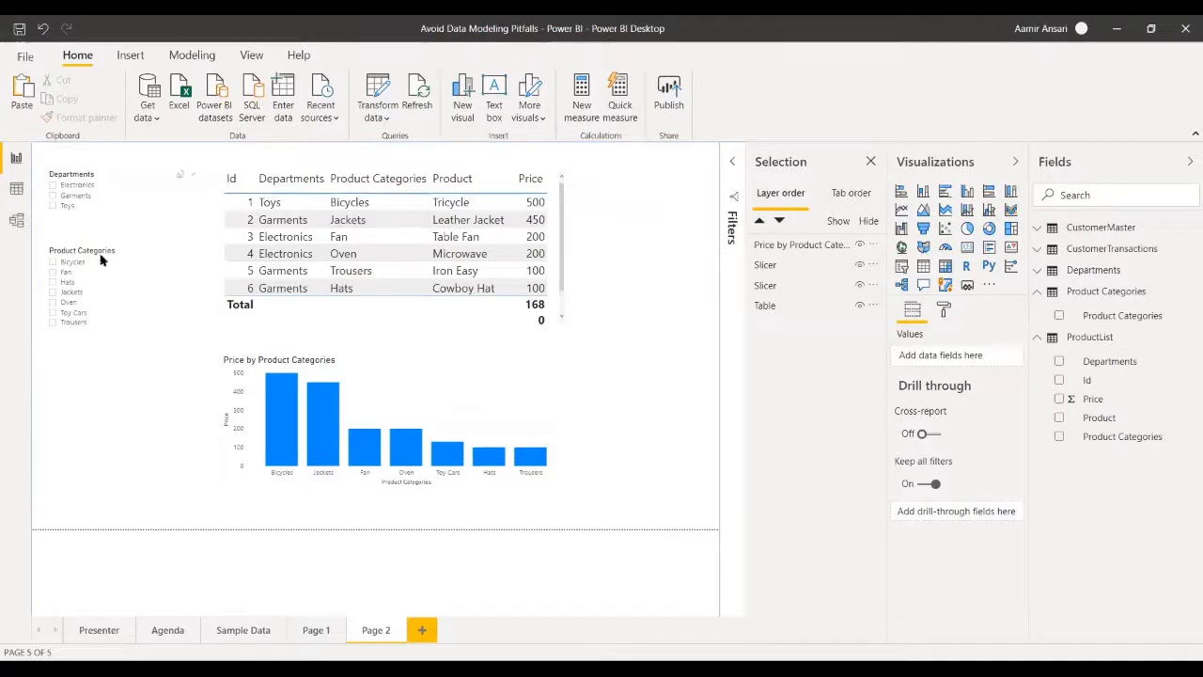
click(17, 192)
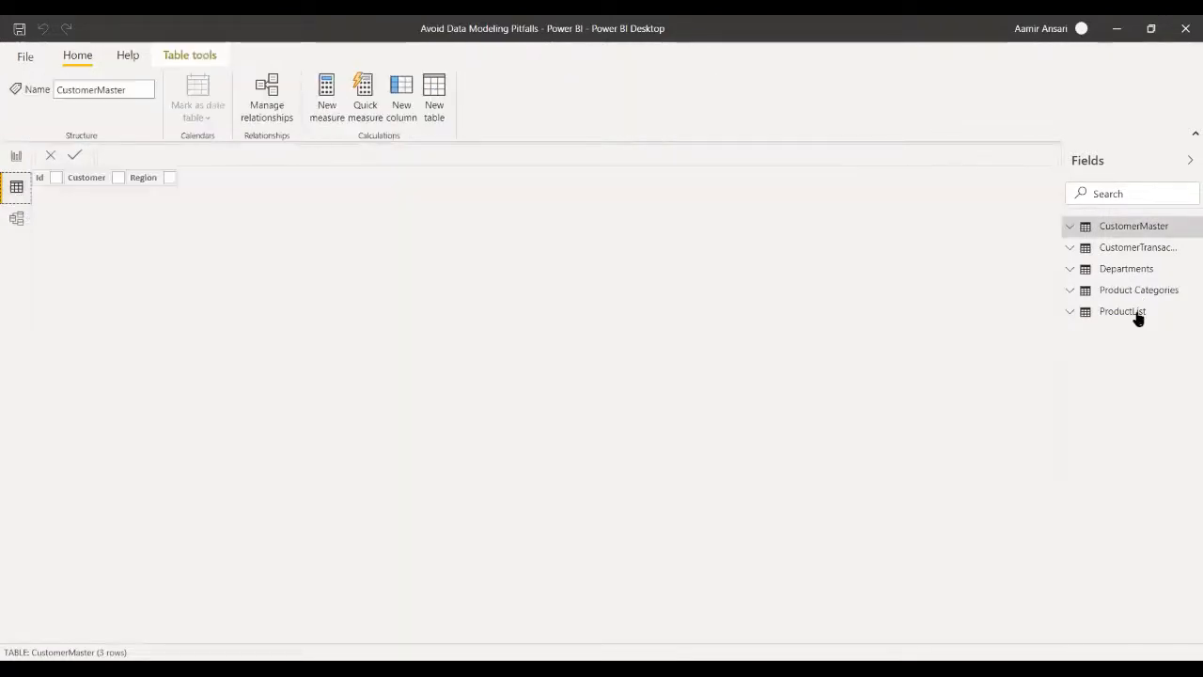
click(1137, 316)
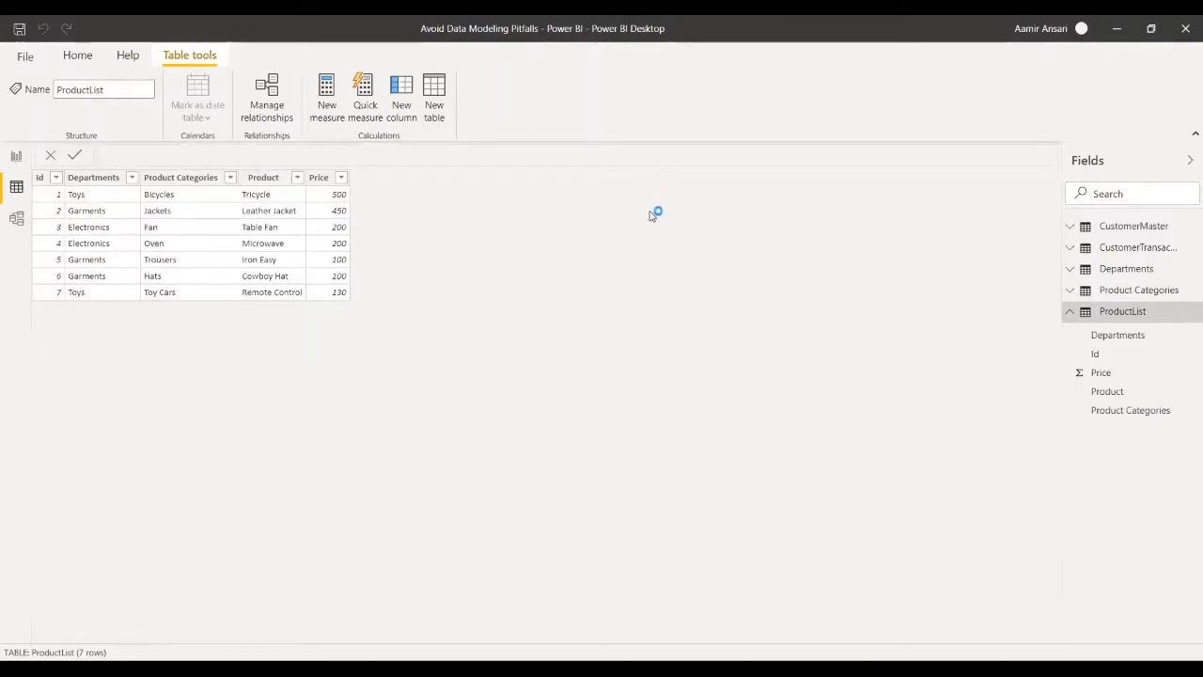
- Remove the duplicate values from the Departments query in the Power Query Editor
click(77, 56)
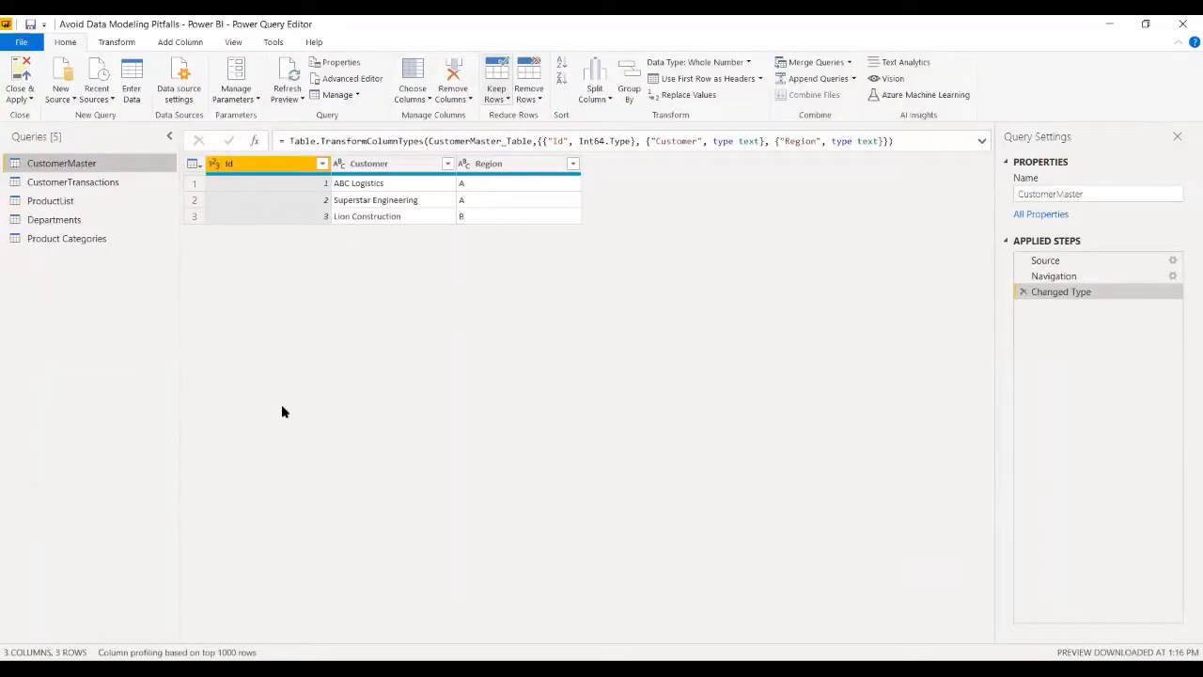
click(54, 224)
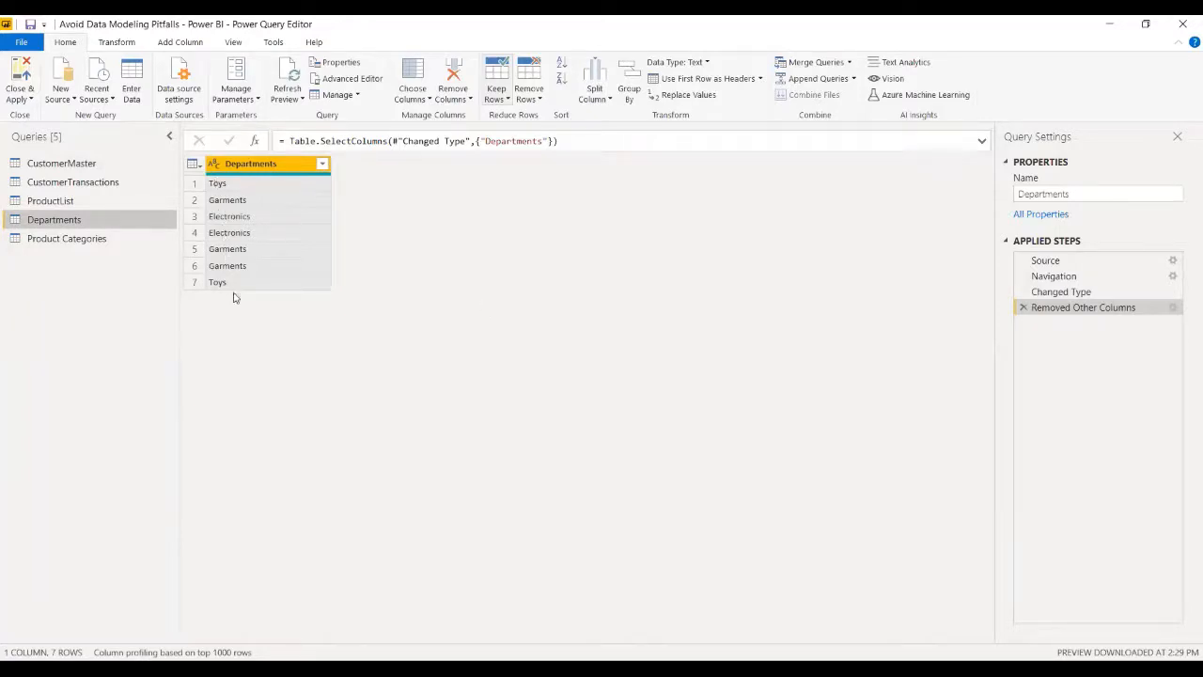
right_click(241, 170)
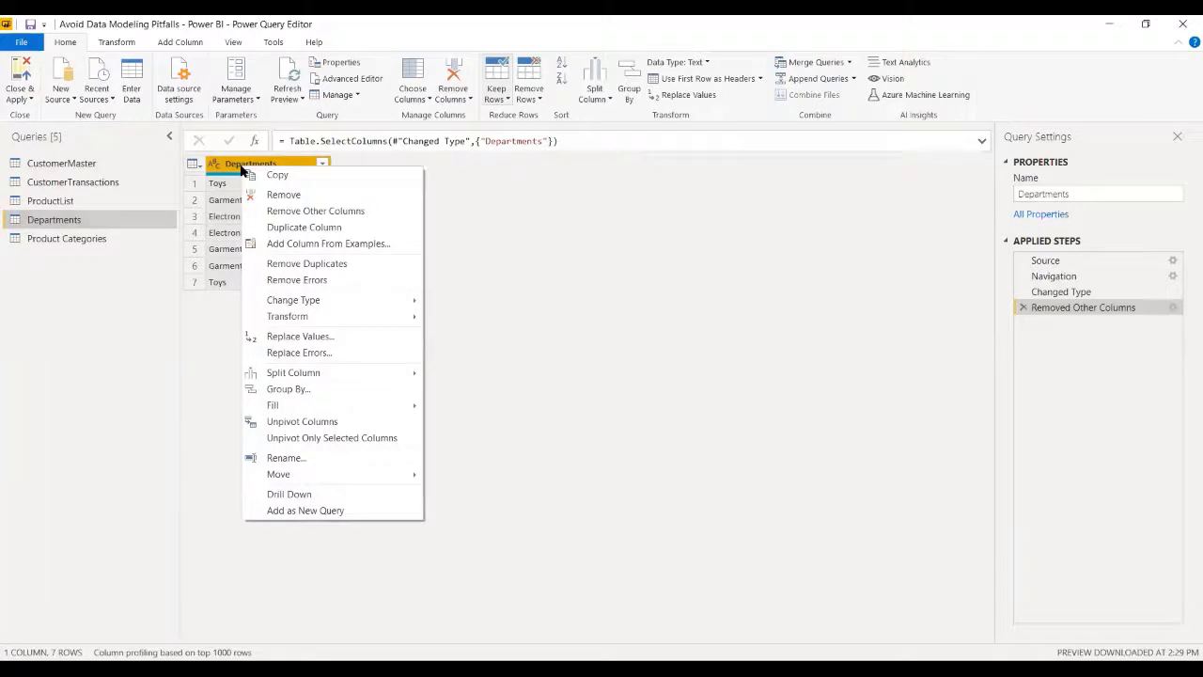
click(281, 266)
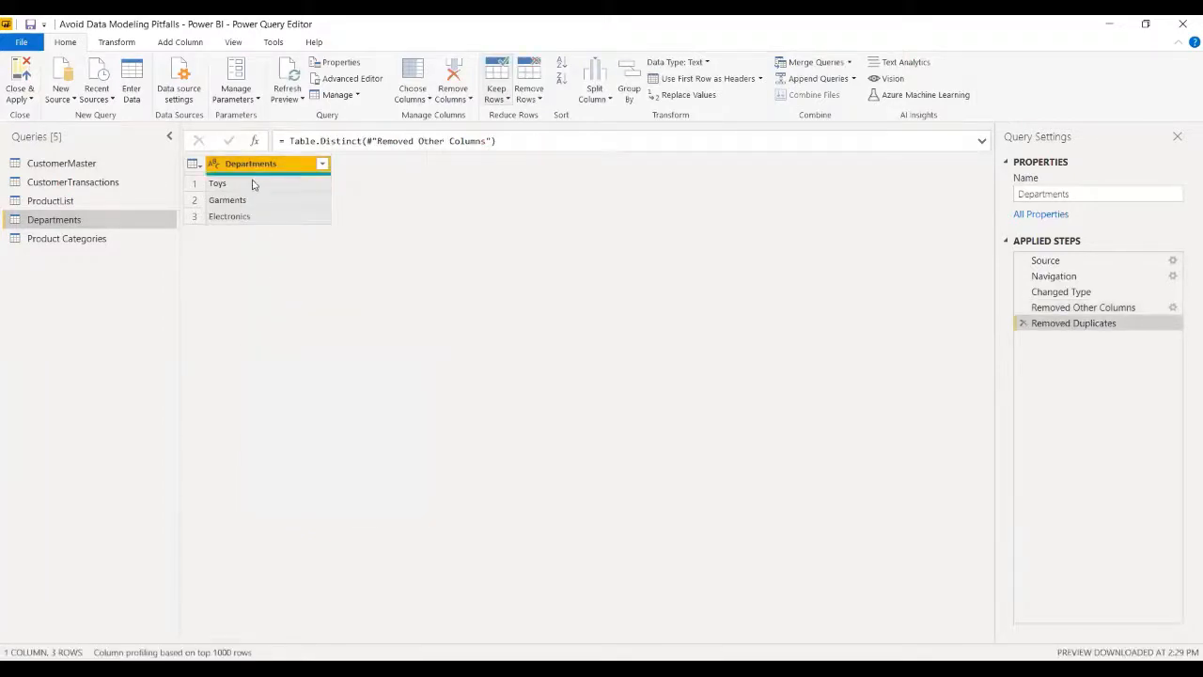
- Remove duplicates from the Product Categories query, and close the query editor with the changes applied
click(72, 240)
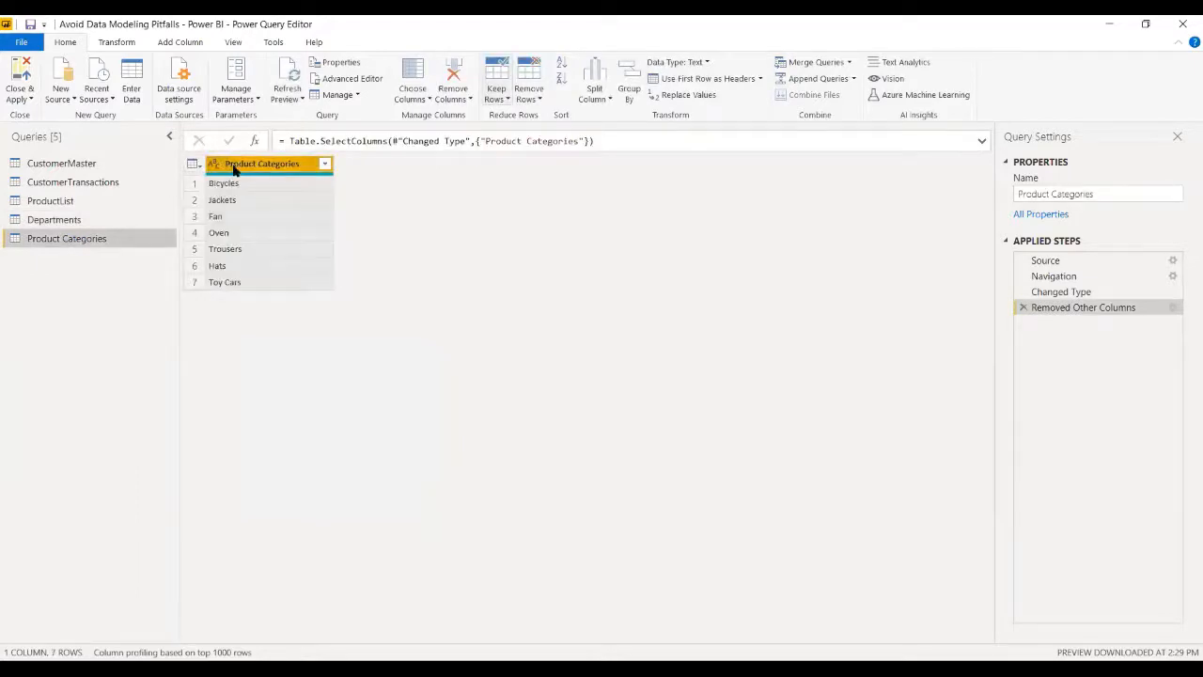
right_click(235, 169)
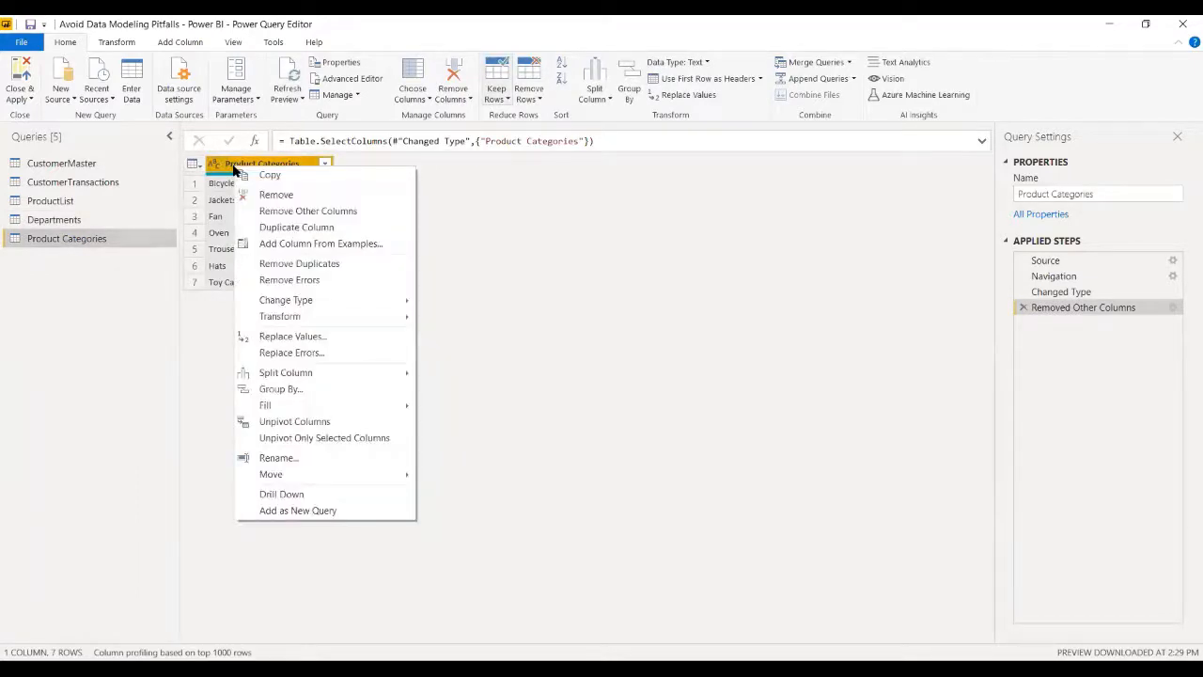
click(293, 264)
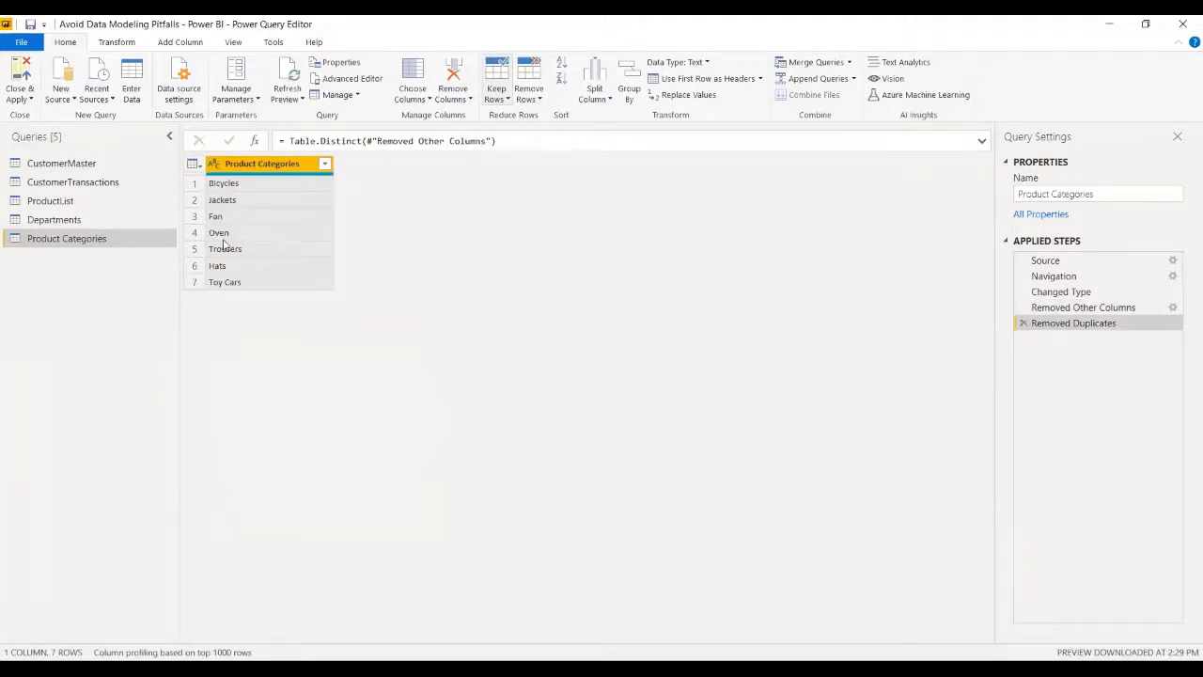
click(20, 95)
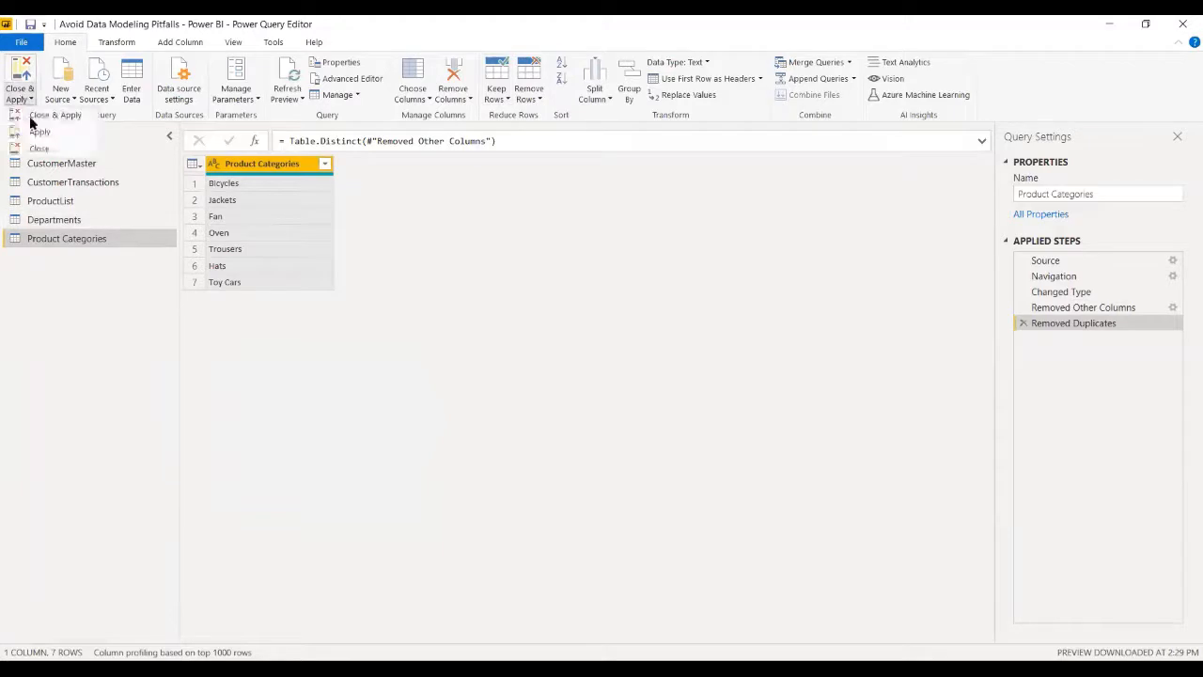
click(40, 119)
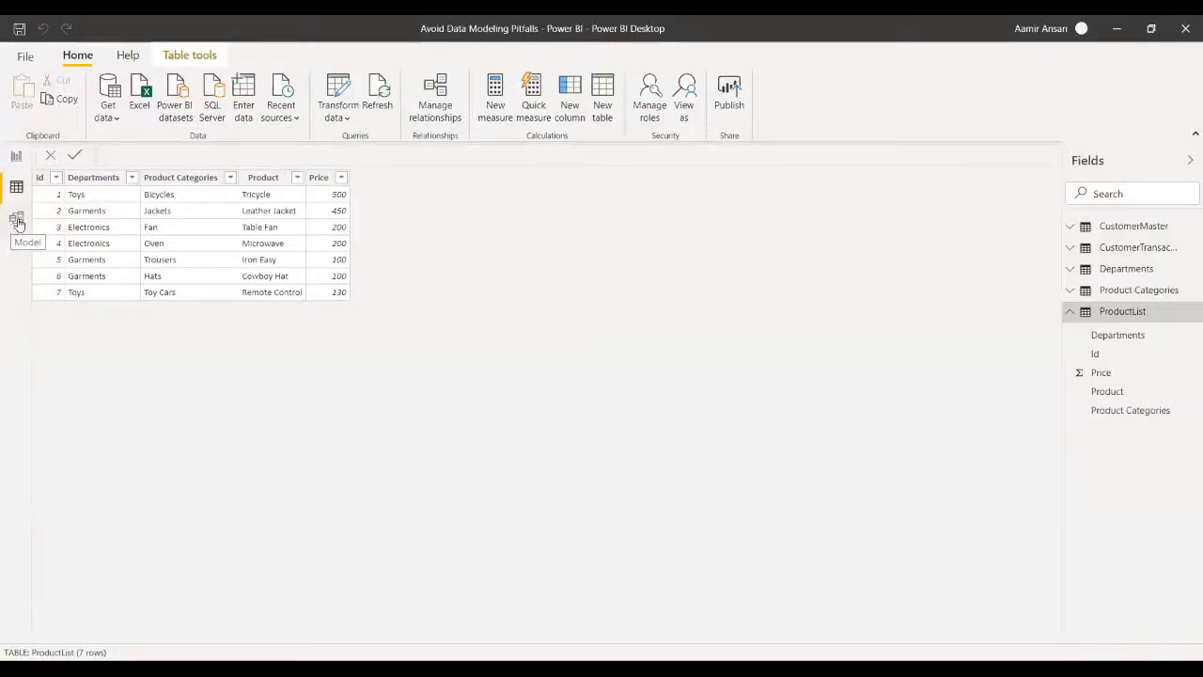
- Create a relationship in the model layout from the Departments table's column to the Departments column of ProductList
click(17, 221)
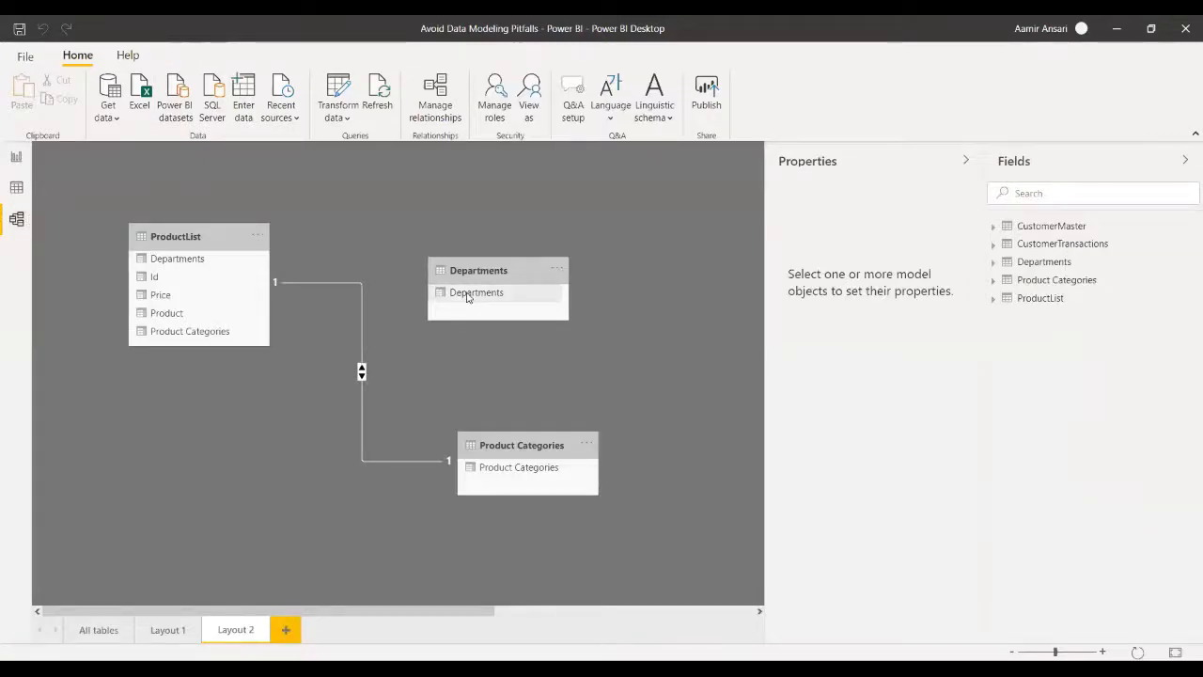
drag(467, 297, 191, 259)
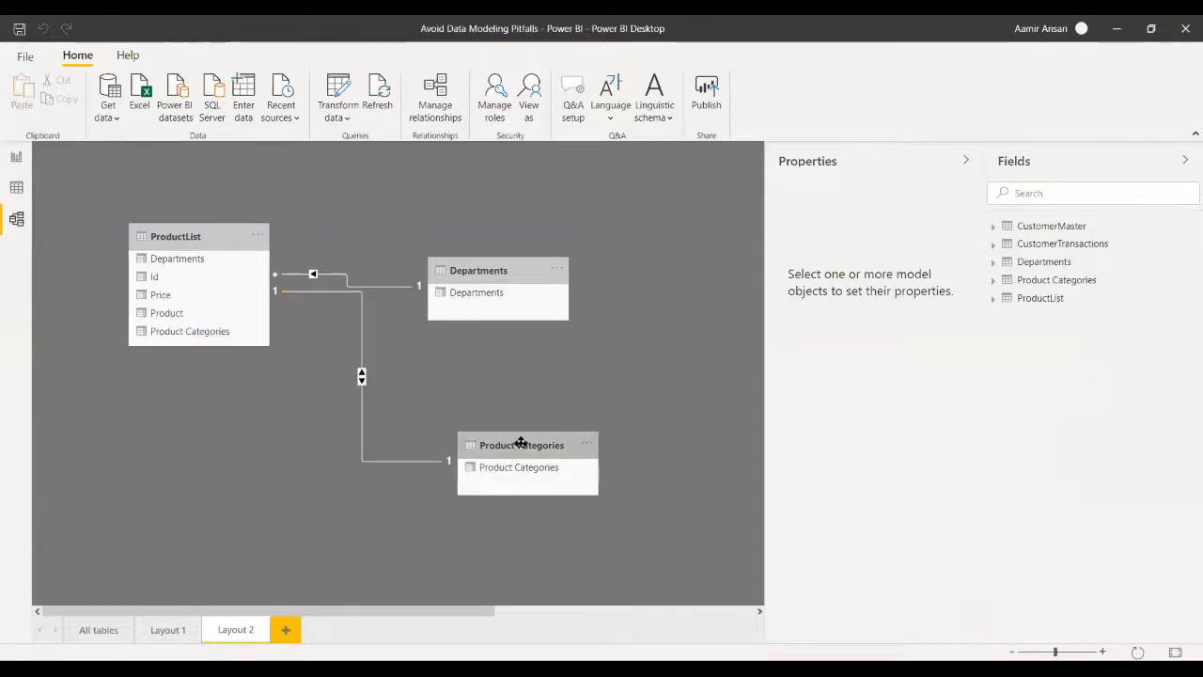
- Delete the existing one-to-one relationship between ProductList and Product Categories
right_click(426, 461)
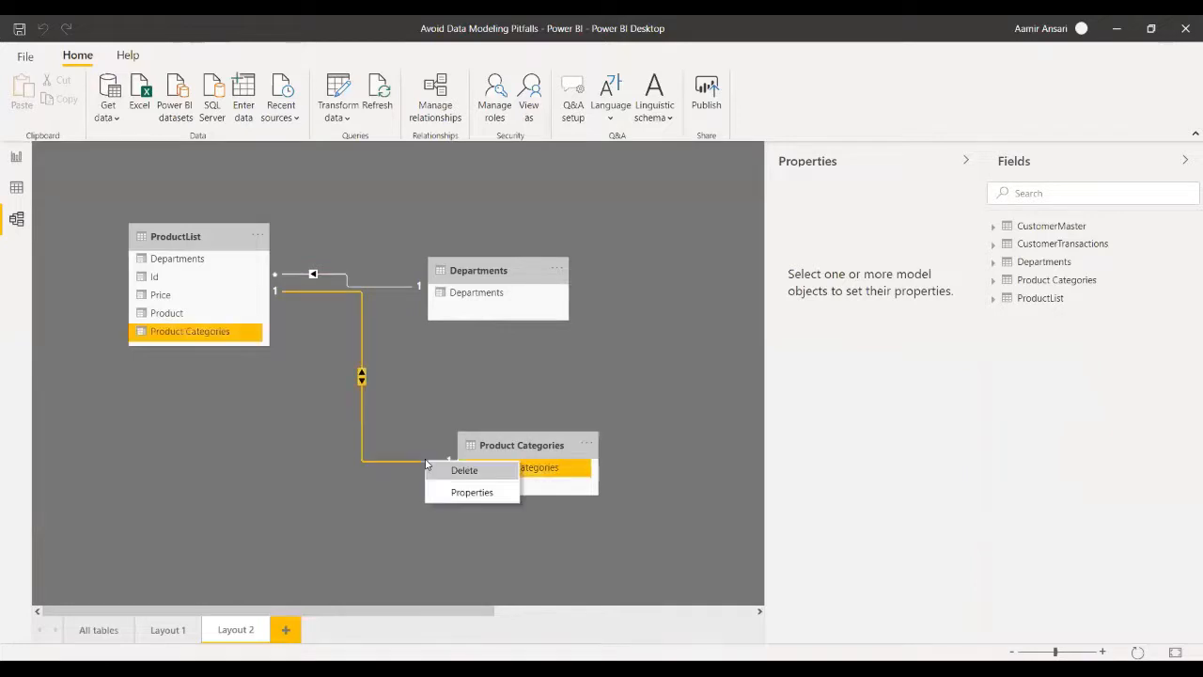
click(461, 471)
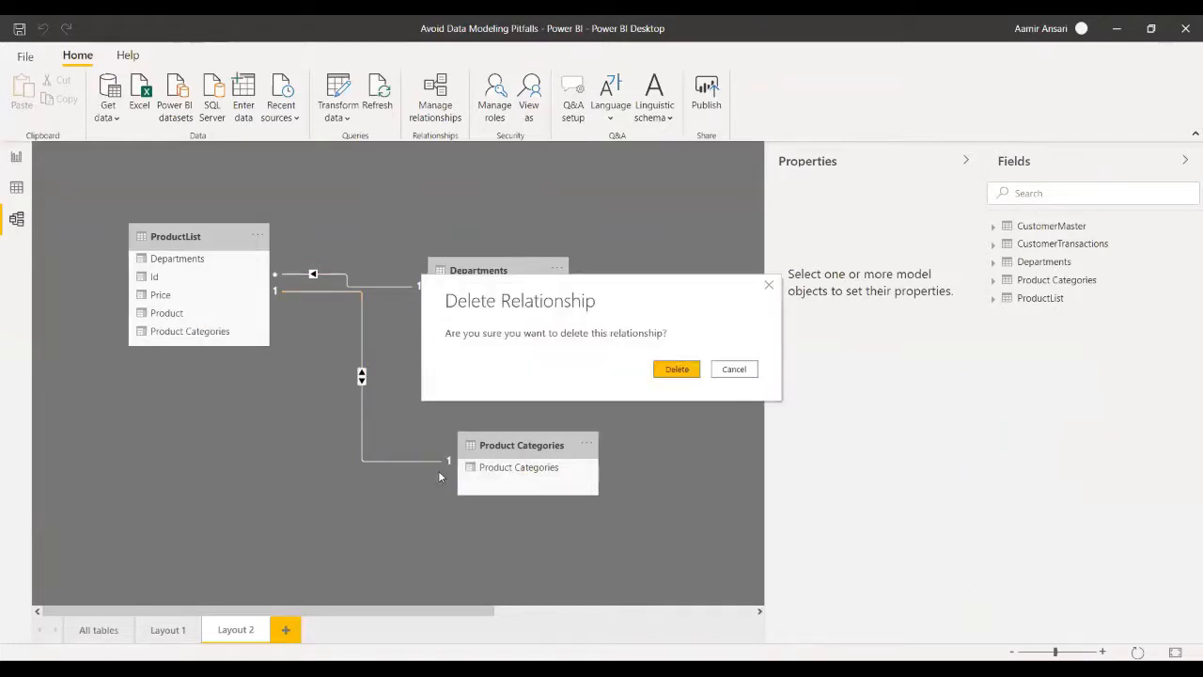
click(678, 370)
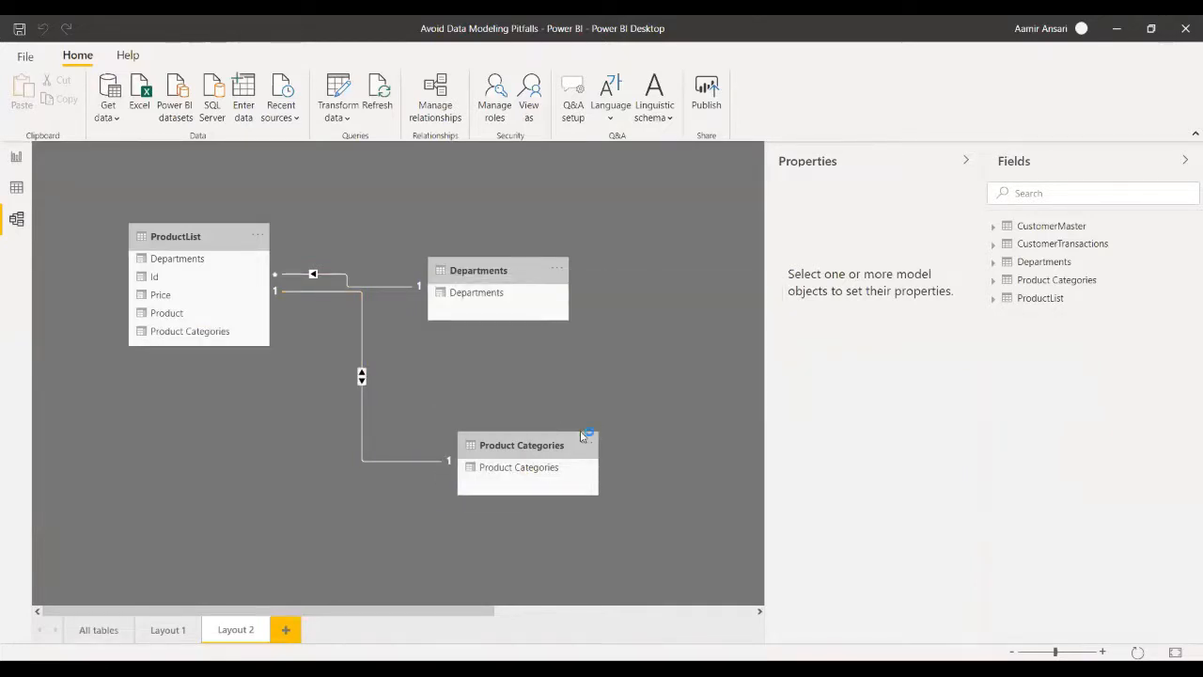
- Rearrange the diagram so ProductList sits below Departments and beside the Product Categories table
drag(553, 435, 169, 426)
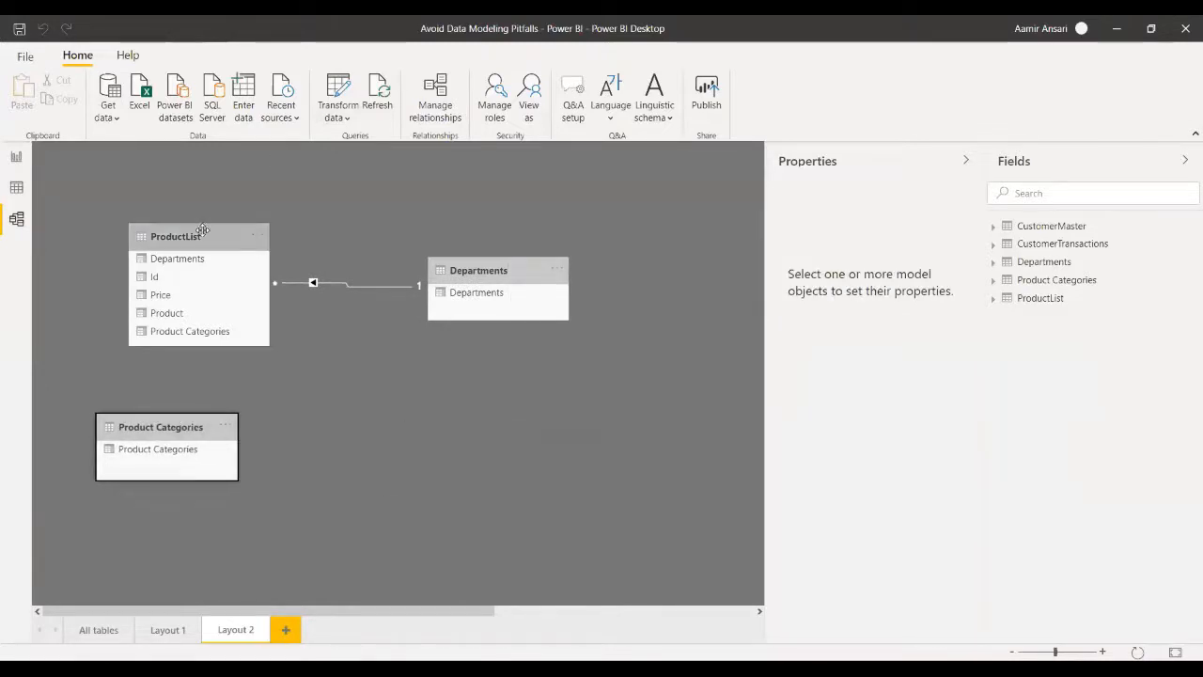
click(226, 252)
drag(226, 252, 445, 429)
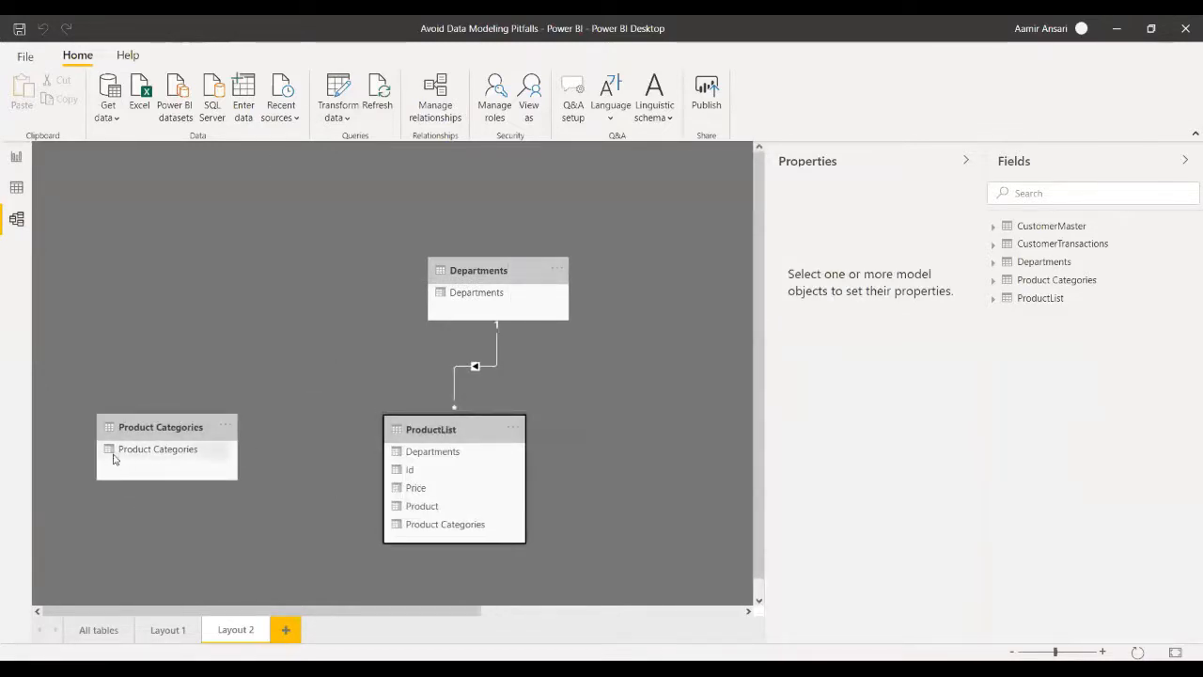
- Relate Product Categories to the matching column in ProductList and set the relationship's cardinality to One to many (1:*)
click(221, 455)
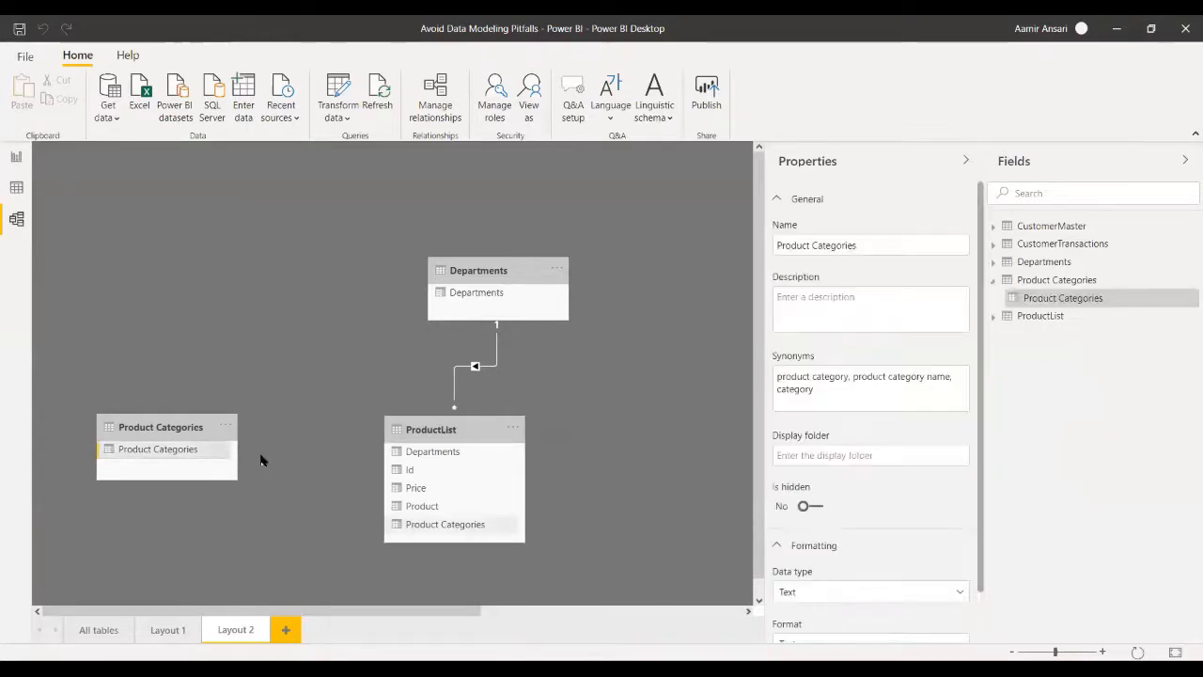
right_click(323, 480)
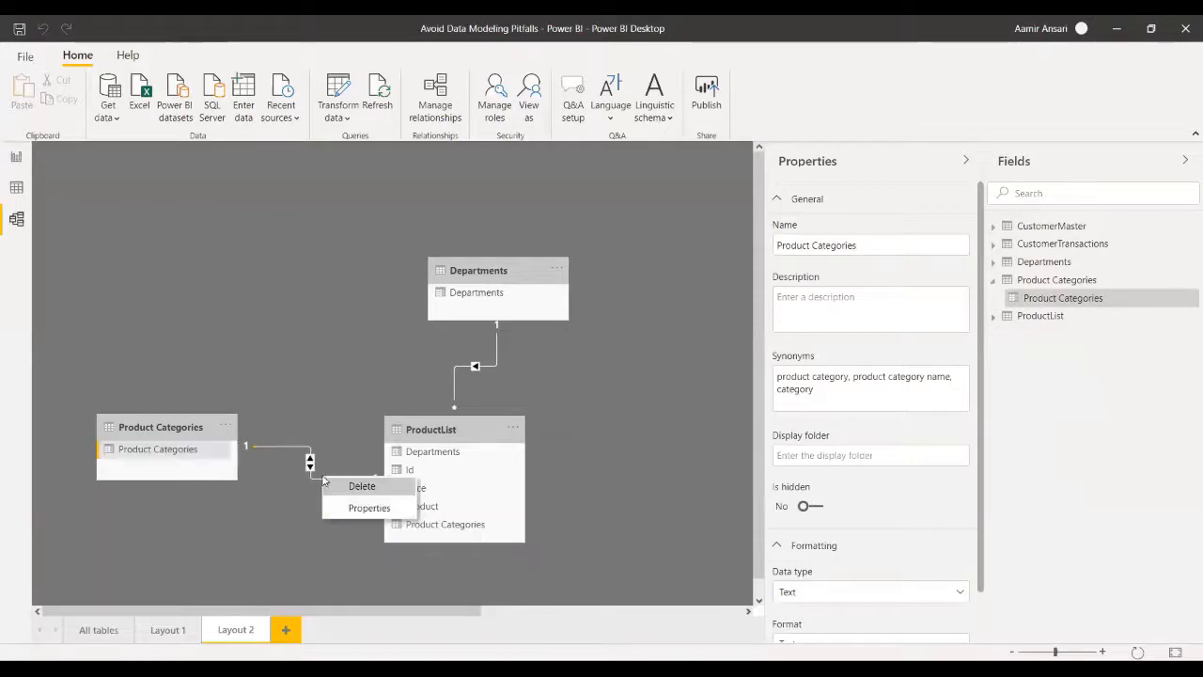
click(343, 513)
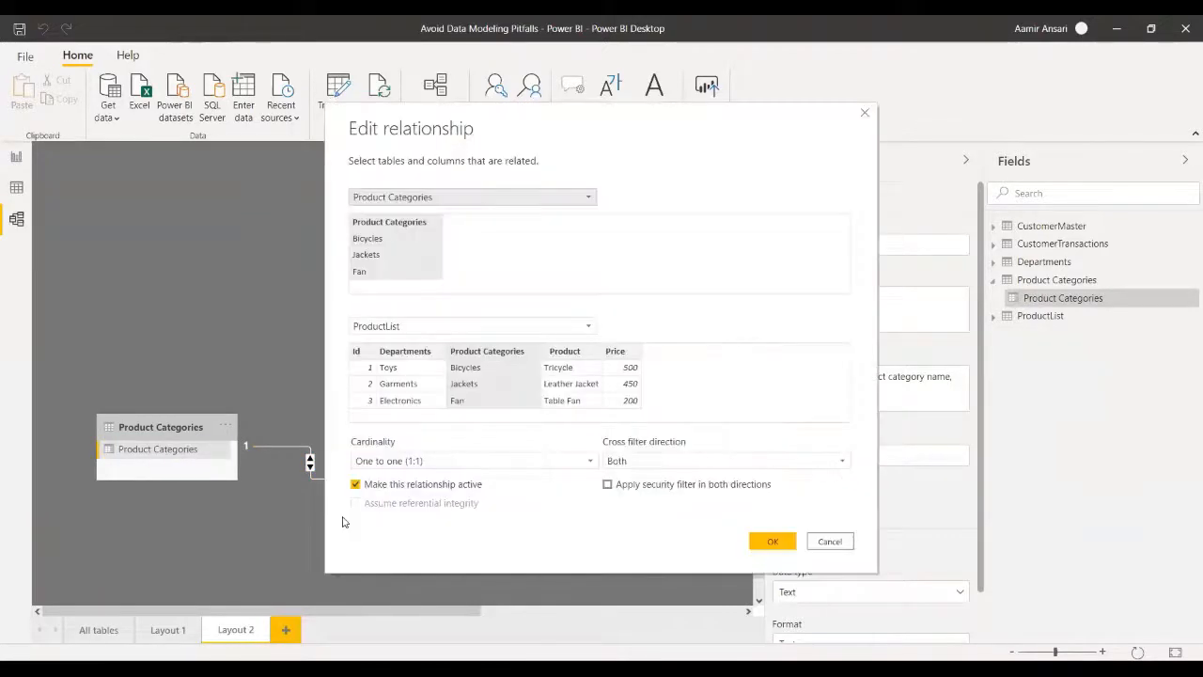
click(436, 462)
click(430, 506)
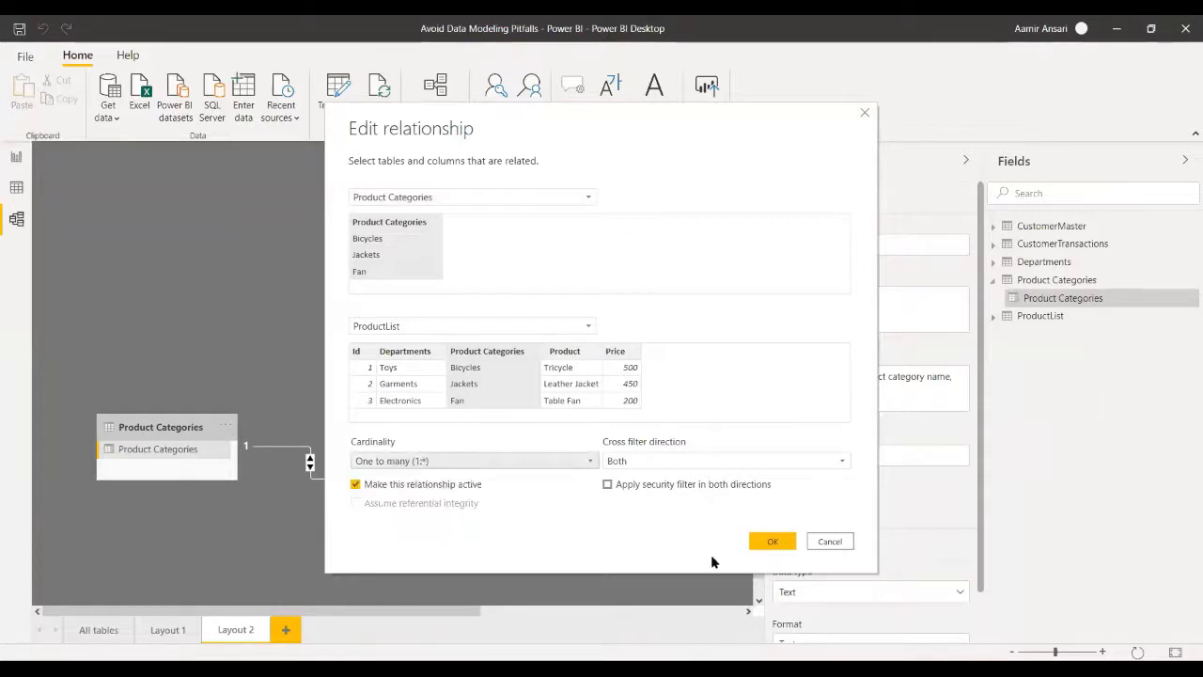
click(775, 543)
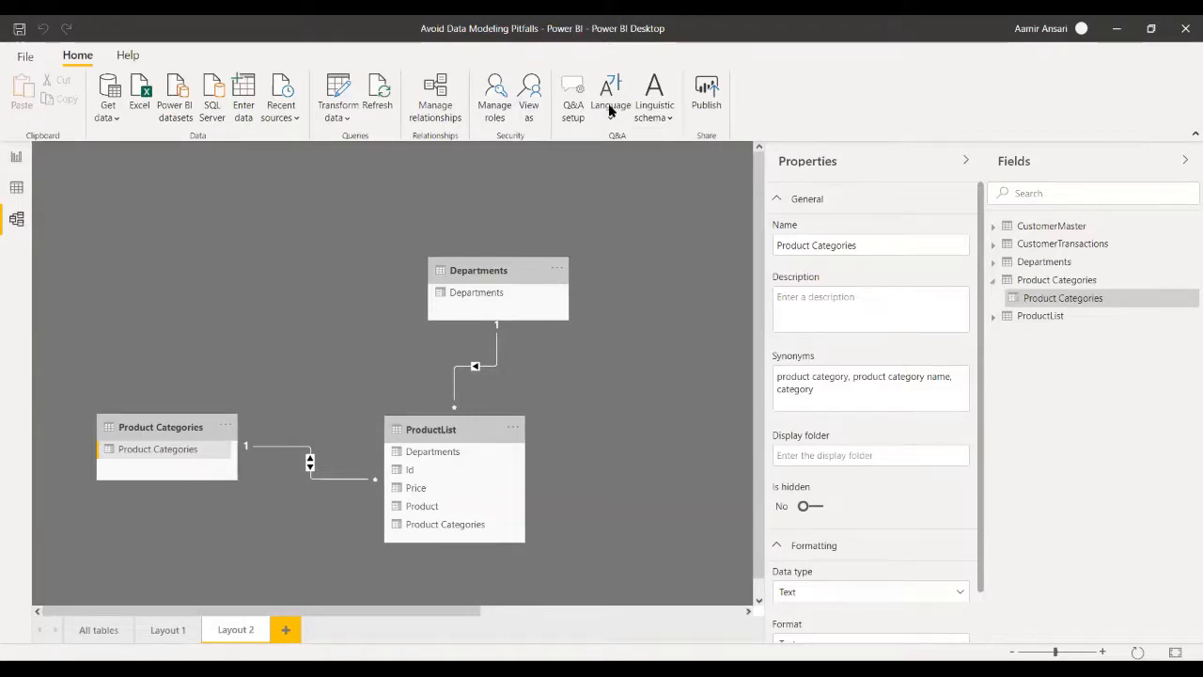
- Look over the product report on Page 2, and return to the Agenda page listing the major pitfalls
click(77, 225)
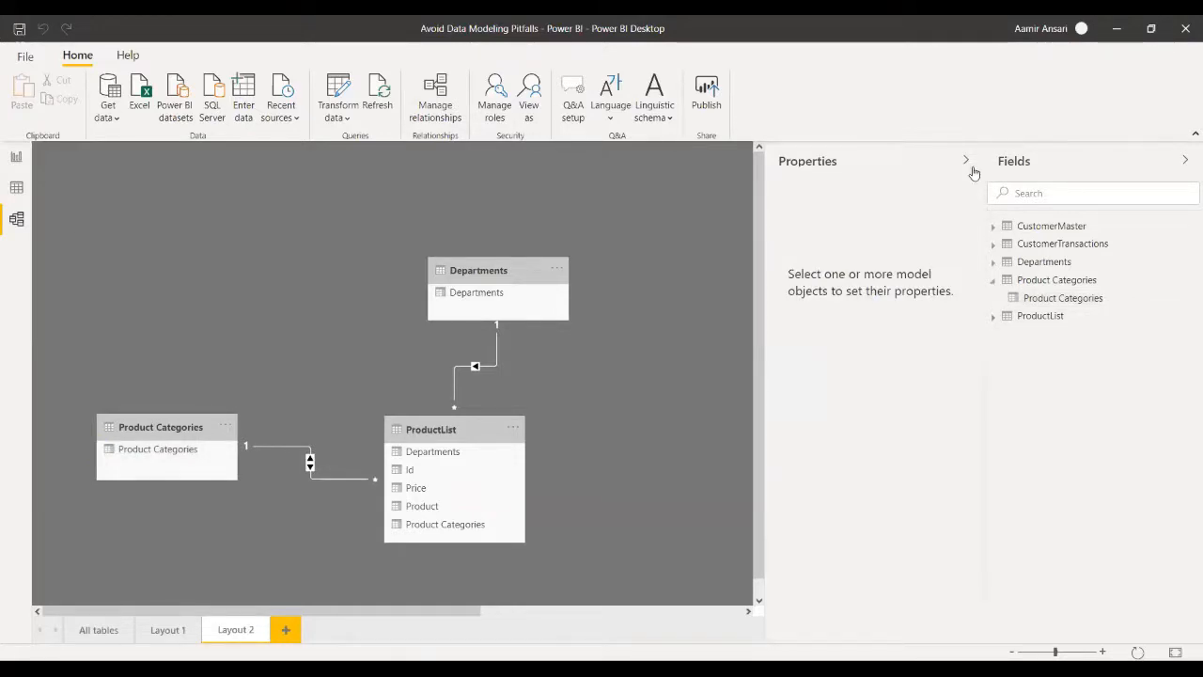
click(16, 158)
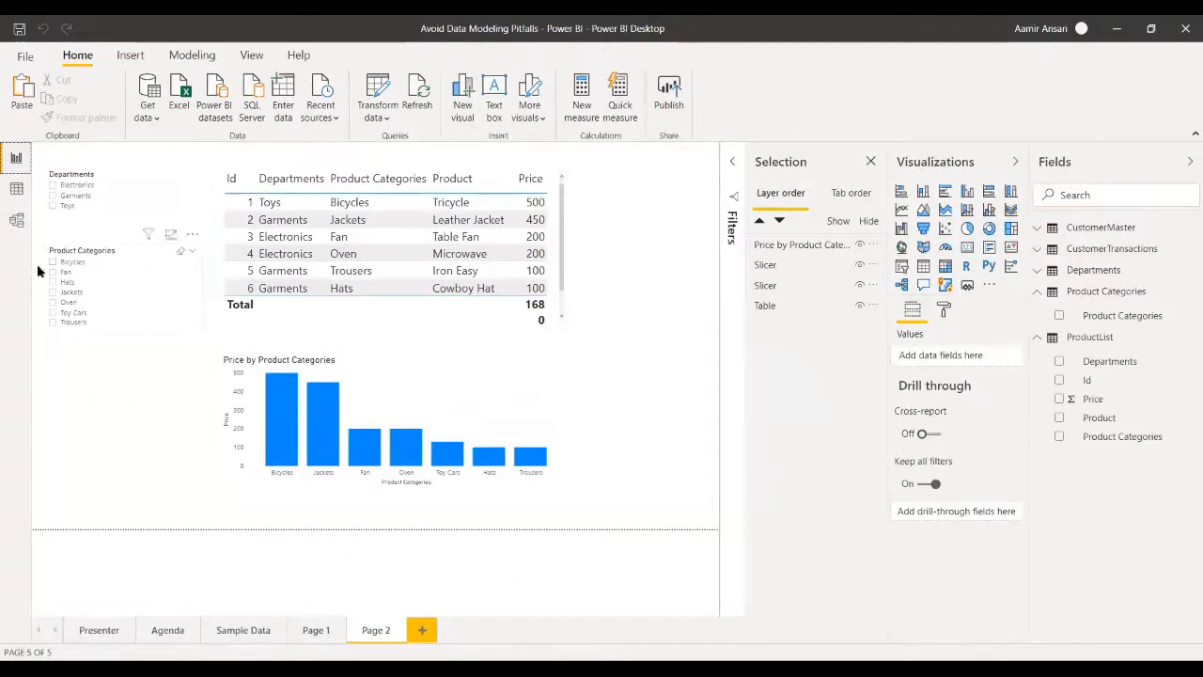
click(16, 190)
click(15, 158)
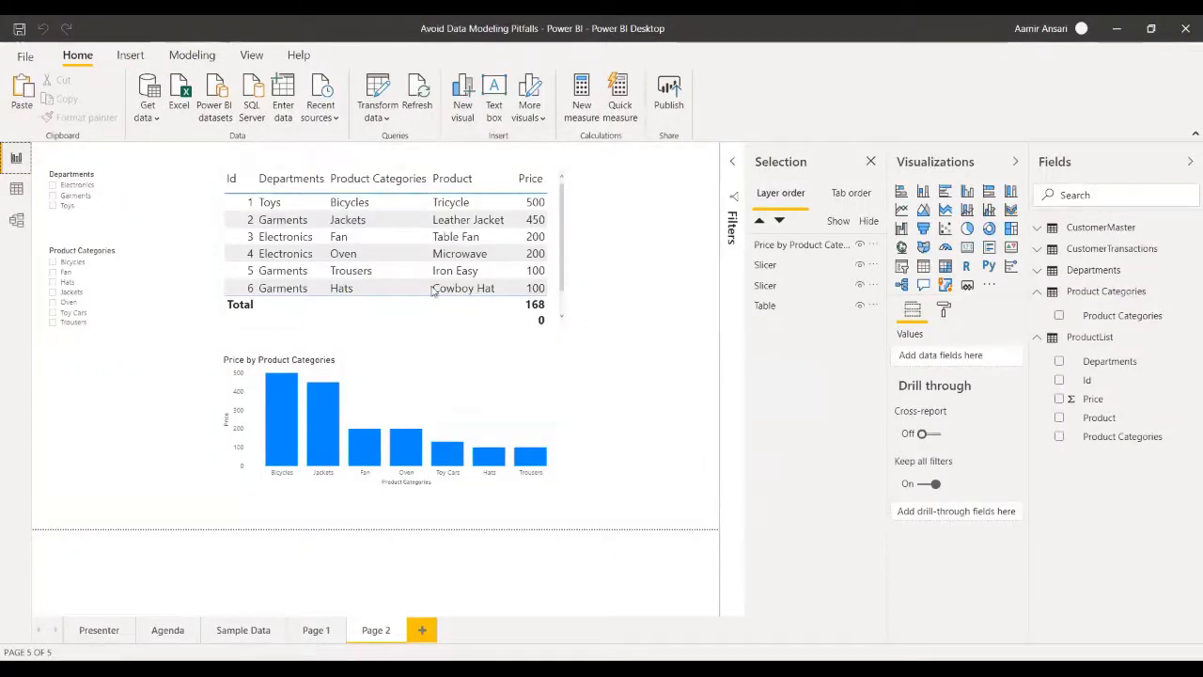
click(99, 630)
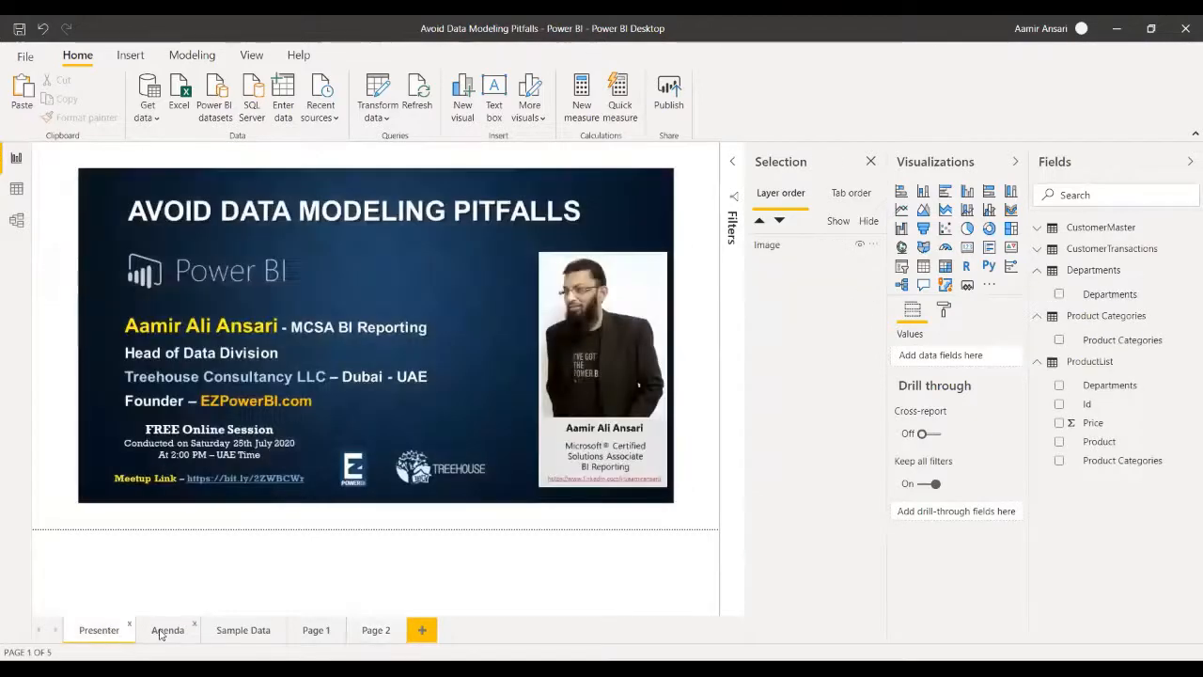
click(166, 632)
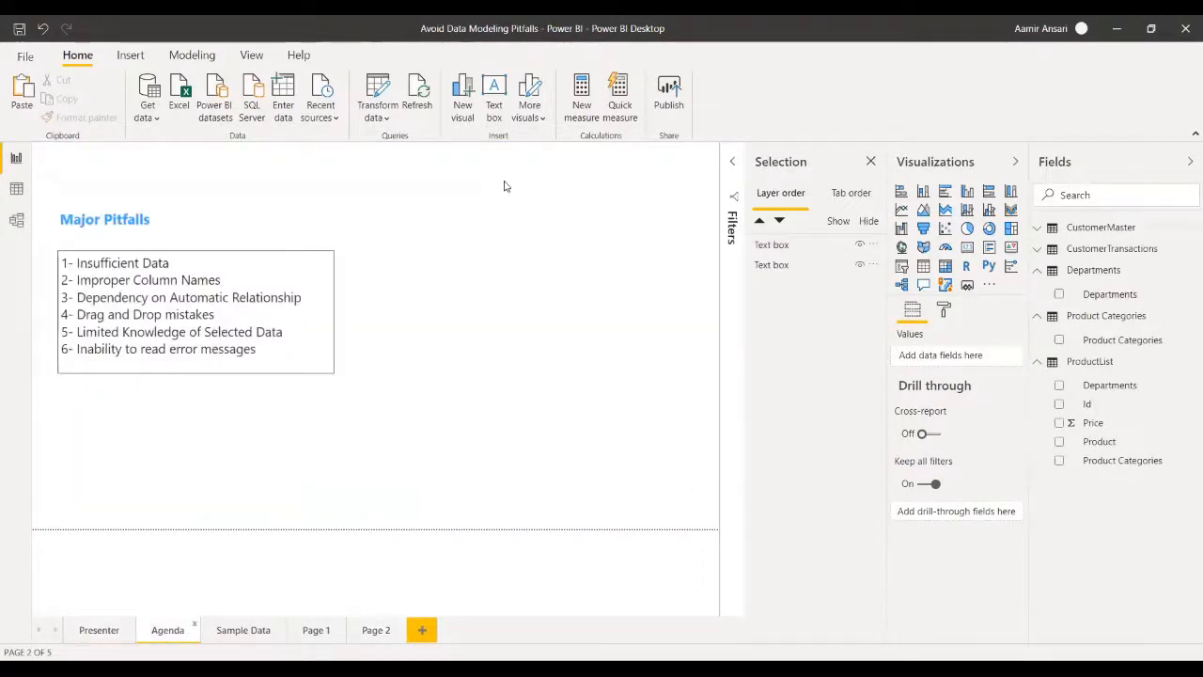